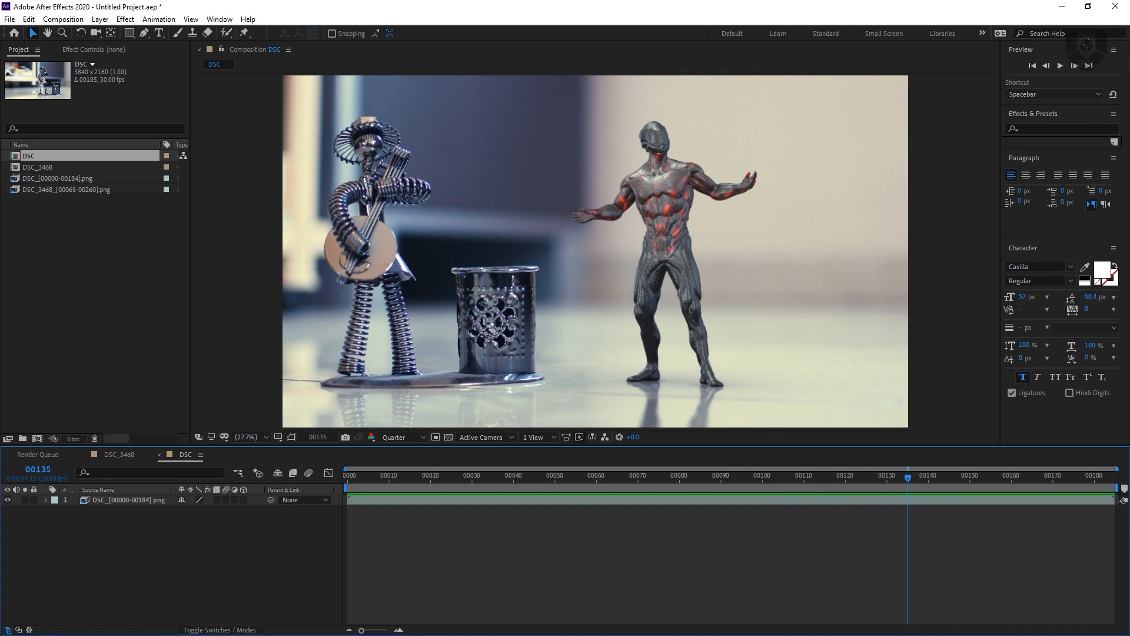
# Switch to the Mixamo page in the browser, browse its animation library and look at the character from the side
pyautogui.press('super')
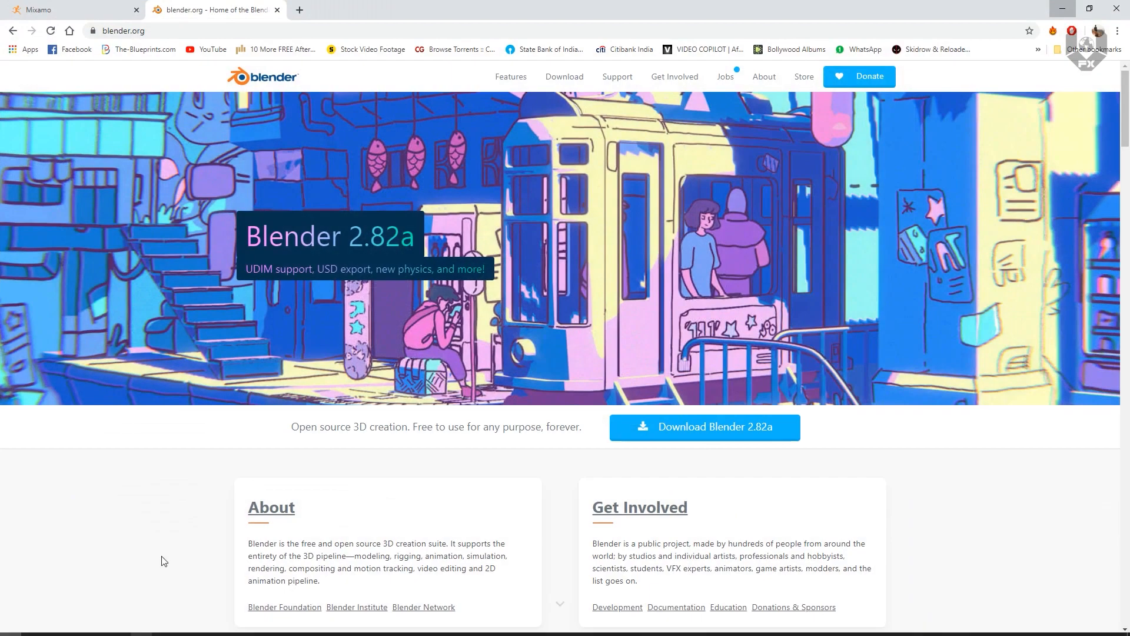
pyautogui.click(57, 8)
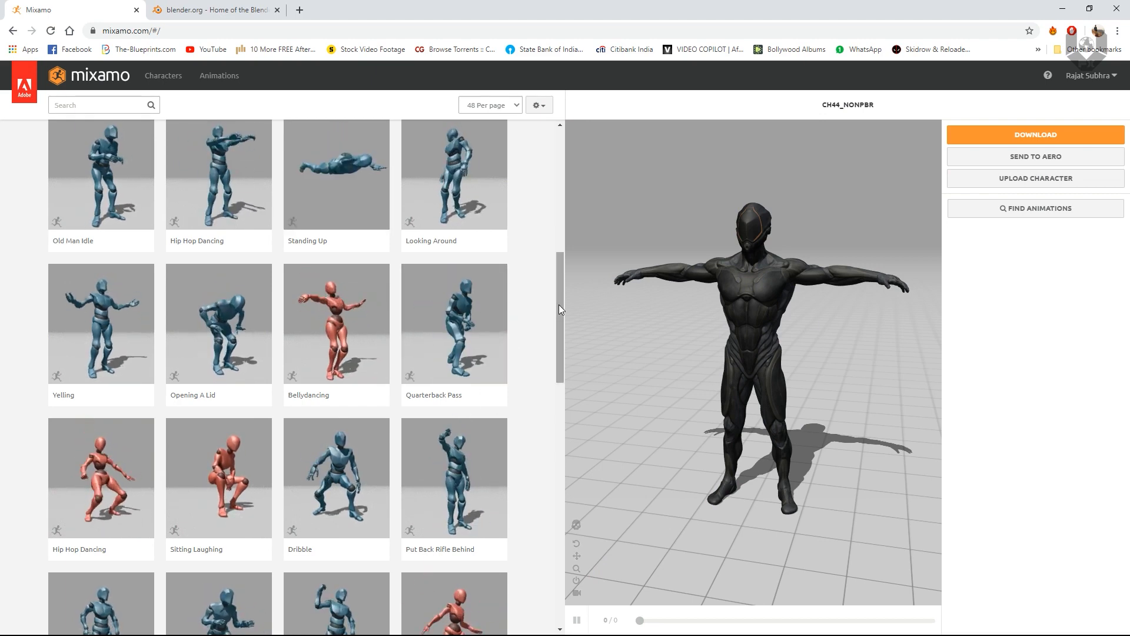
pyautogui.scroll(-3, 556, 305)
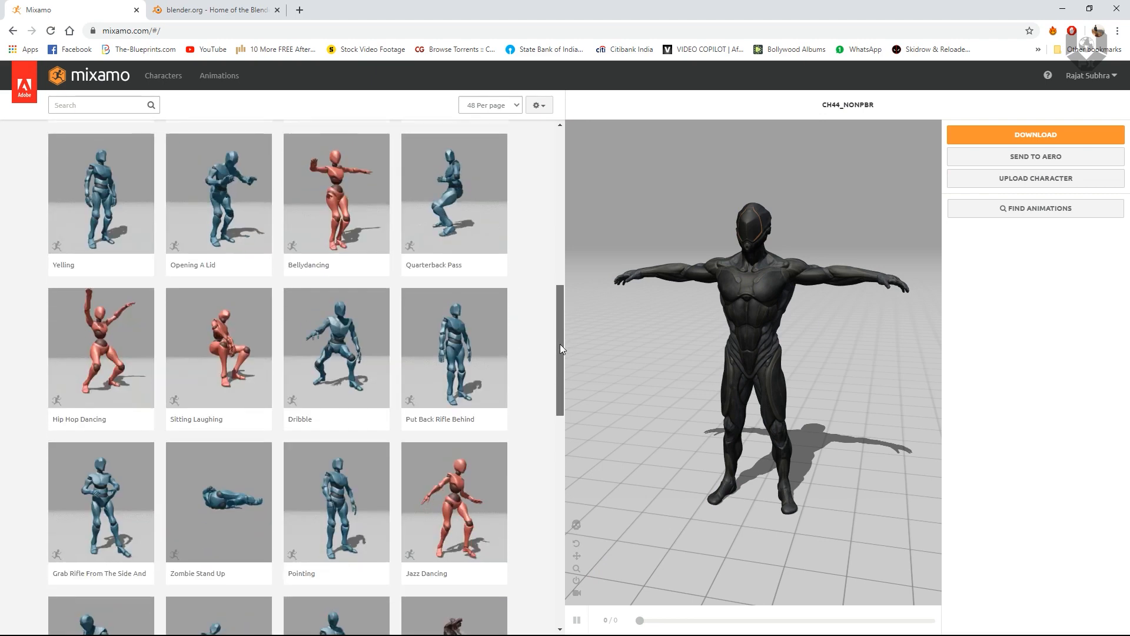
pyautogui.scroll(-4, 552, 409)
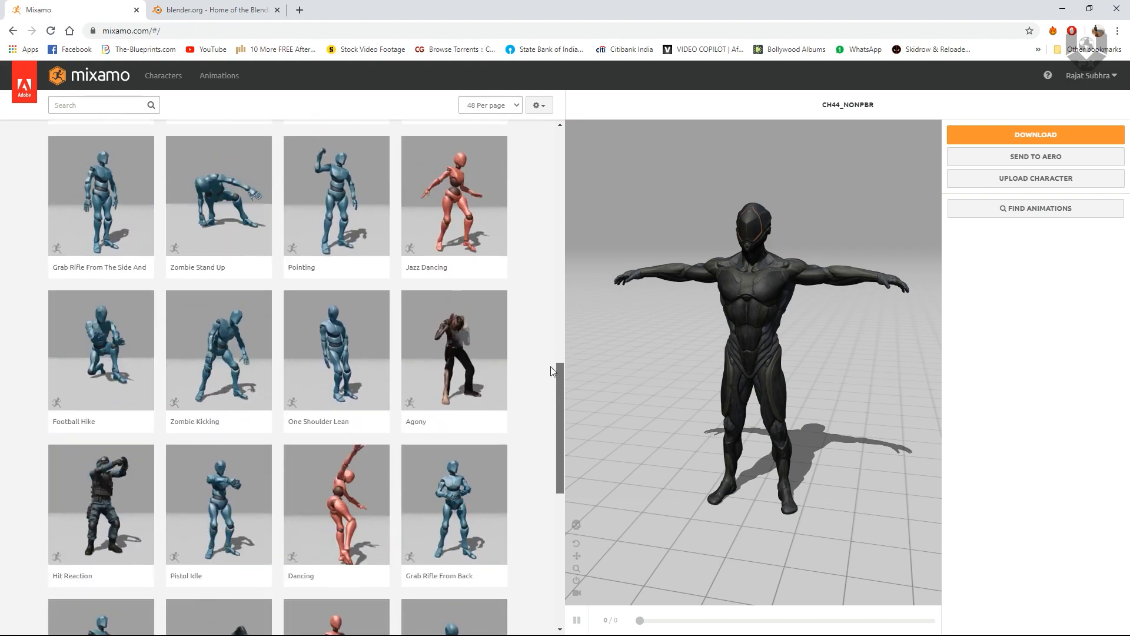
pyautogui.scroll(6, 551, 277)
pyautogui.scroll(8, 556, 217)
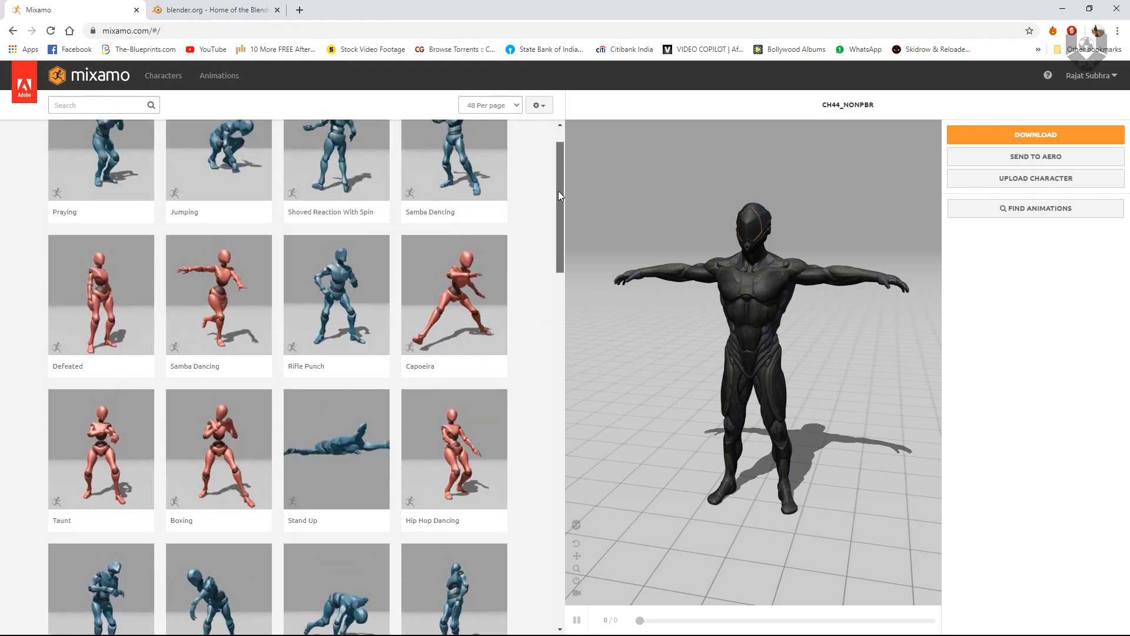
pyautogui.scroll(-6, 557, 270)
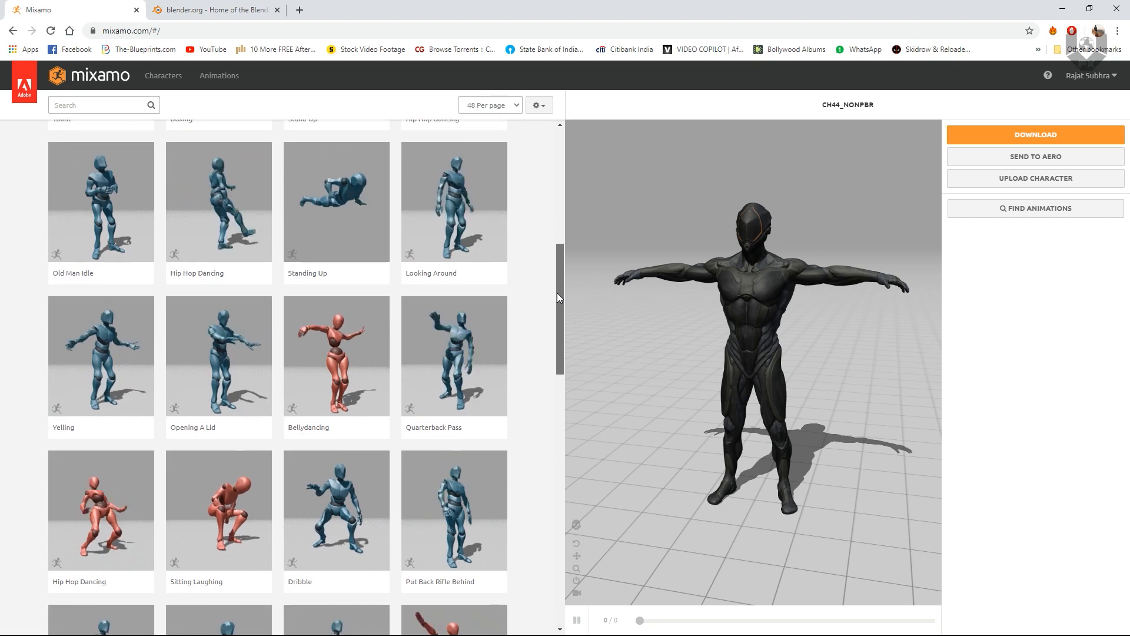
pyautogui.scroll(-2, 556, 313)
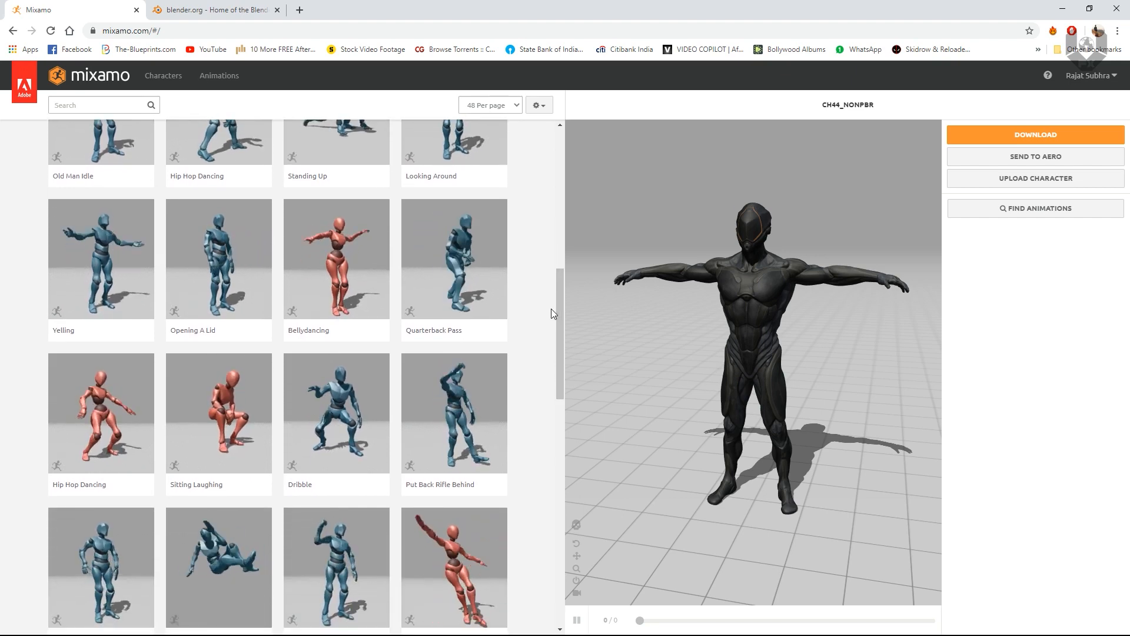
pyautogui.scroll(-2, 561, 321)
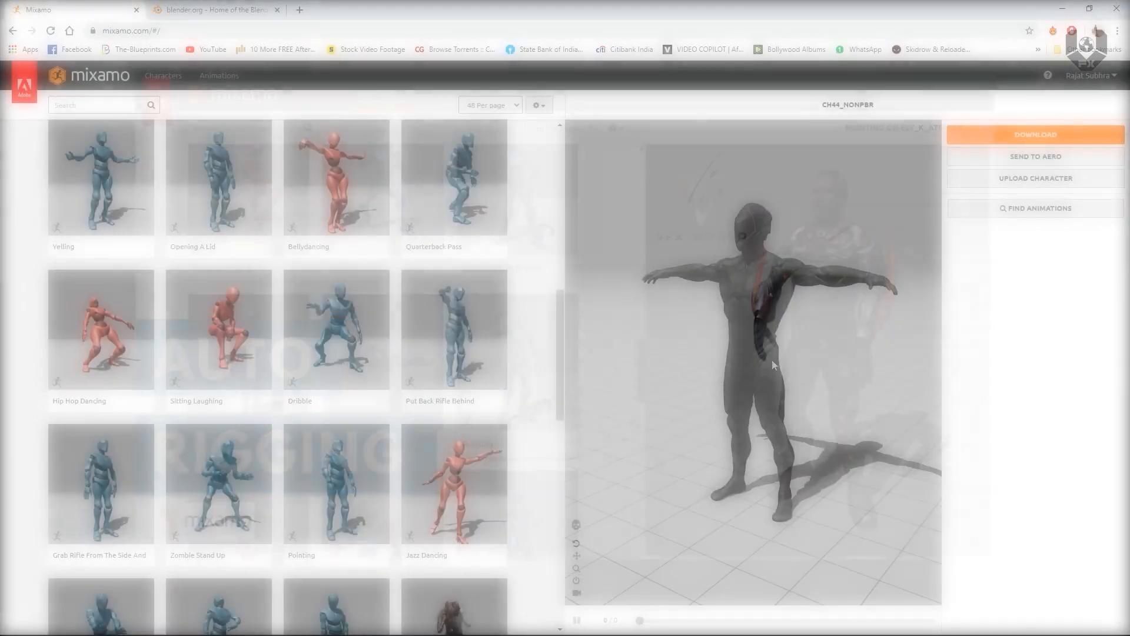
pyautogui.moveTo(773, 365); pyautogui.dragTo(735, 353)
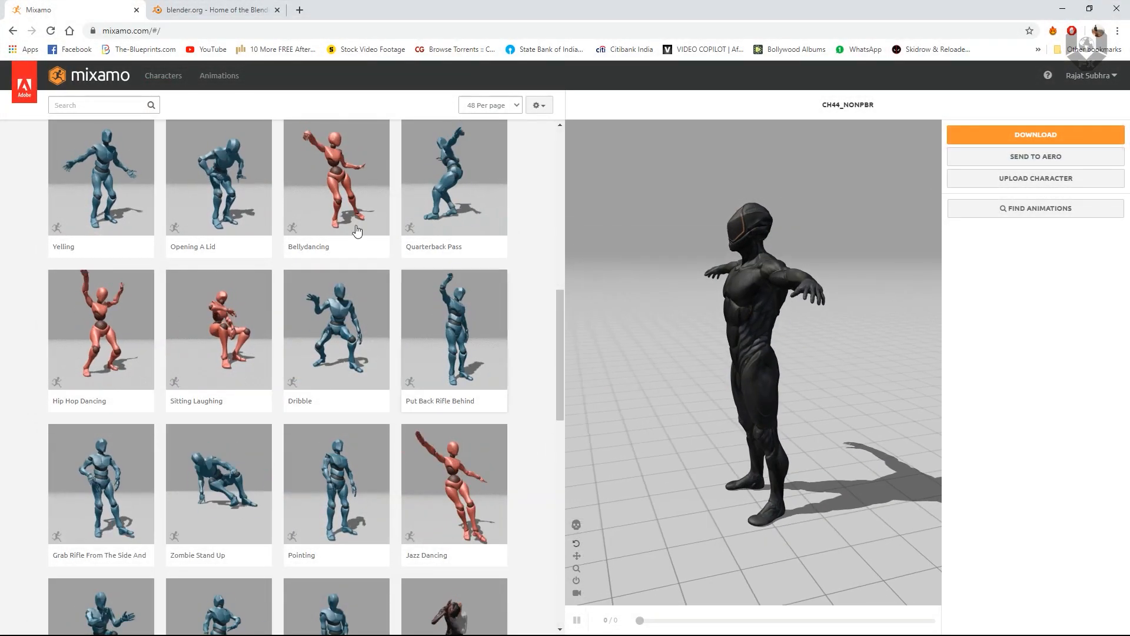
# Preview the Dribble animation on the Mixamo character and check its download settings without downloading
pyautogui.click(346, 408)
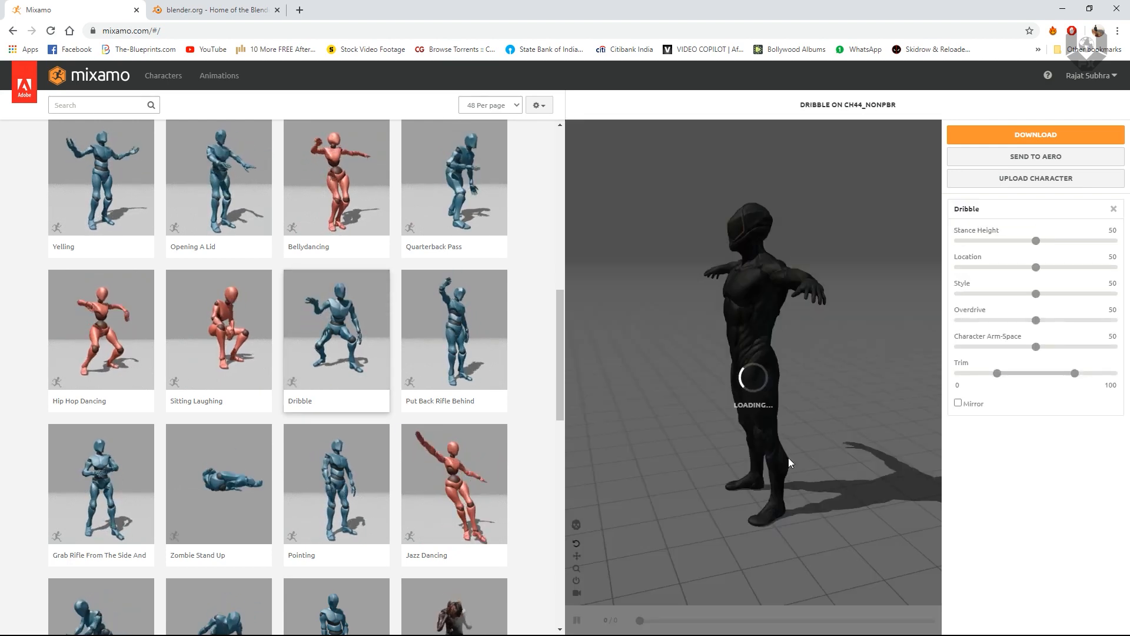
pyautogui.moveTo(773, 402); pyautogui.dragTo(868, 442)
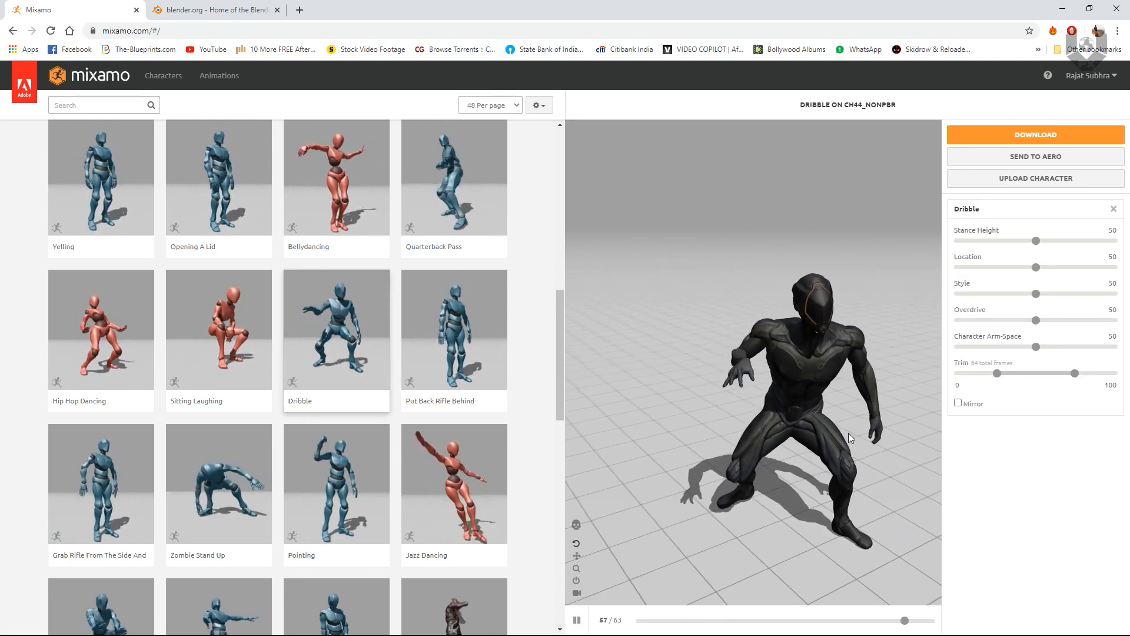
pyautogui.click(1035, 134)
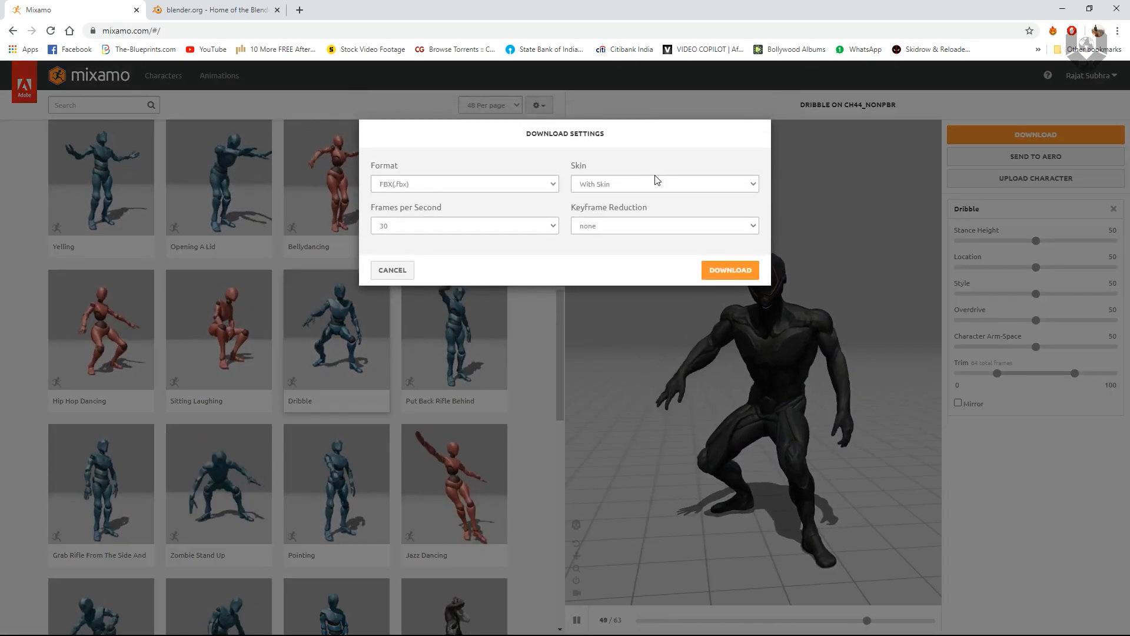
pyautogui.click(380, 270)
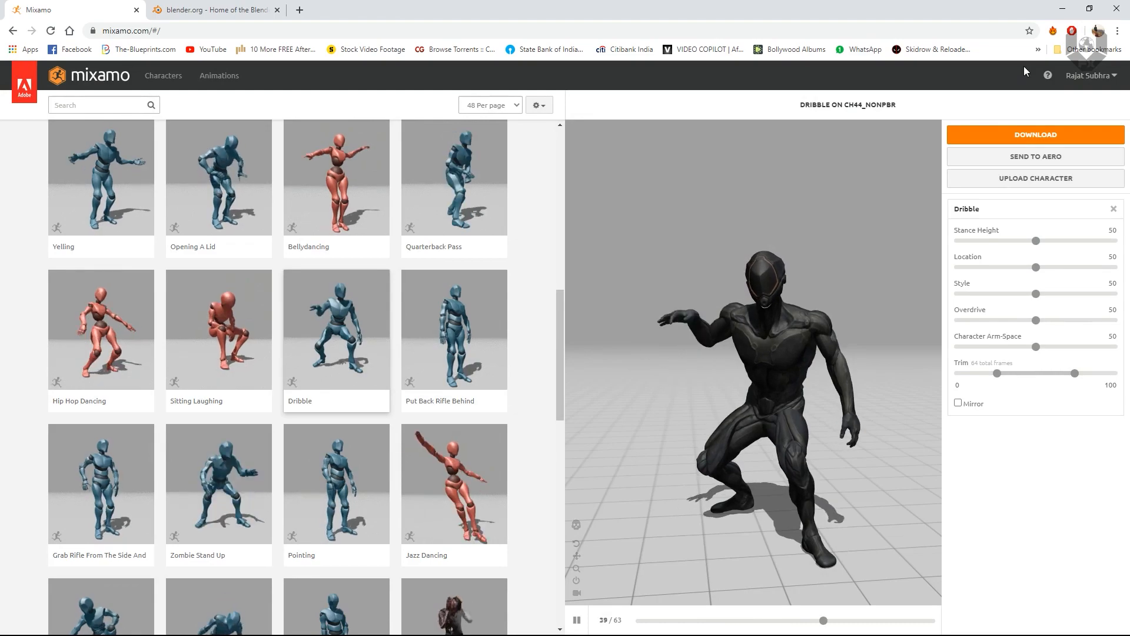
# Return to After Effects and scrub through the DSC composition to review the composited character shot
pyautogui.click(1064, 13)
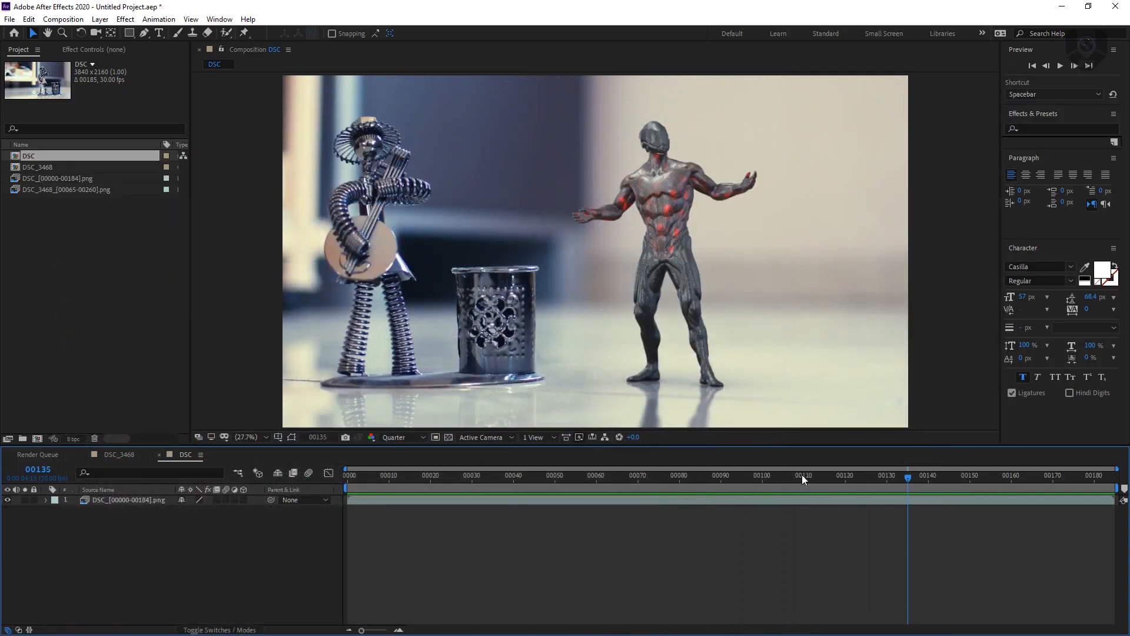
pyautogui.moveTo(802, 482); pyautogui.dragTo(875, 467)
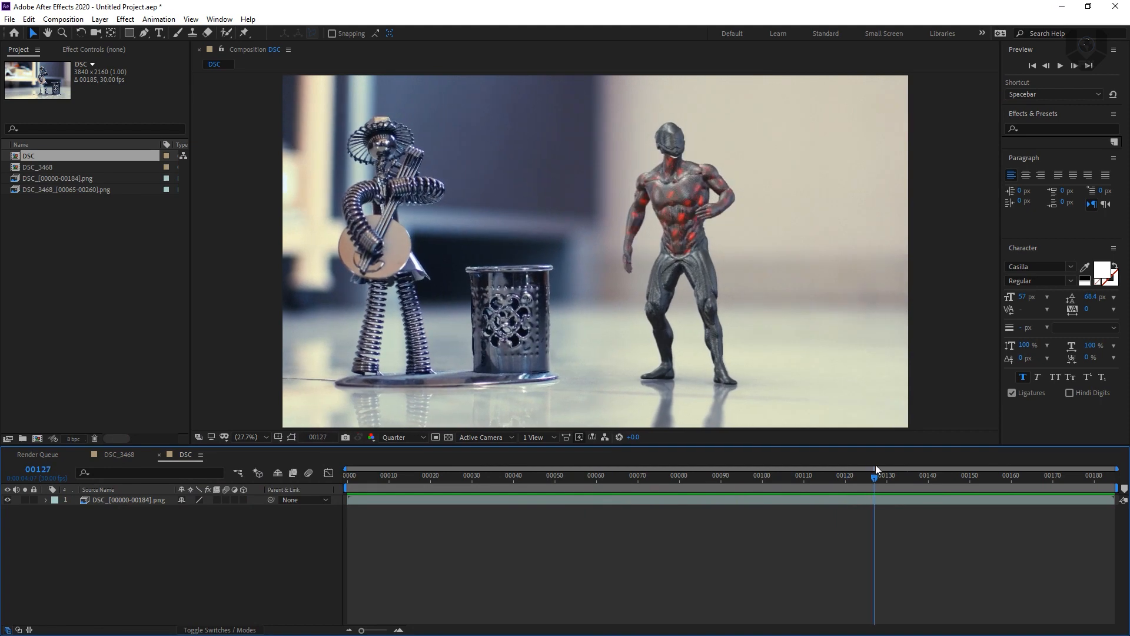
pyautogui.hotkey('ctrl', 's')
pyautogui.moveTo(476, 479); pyautogui.dragTo(466, 475)
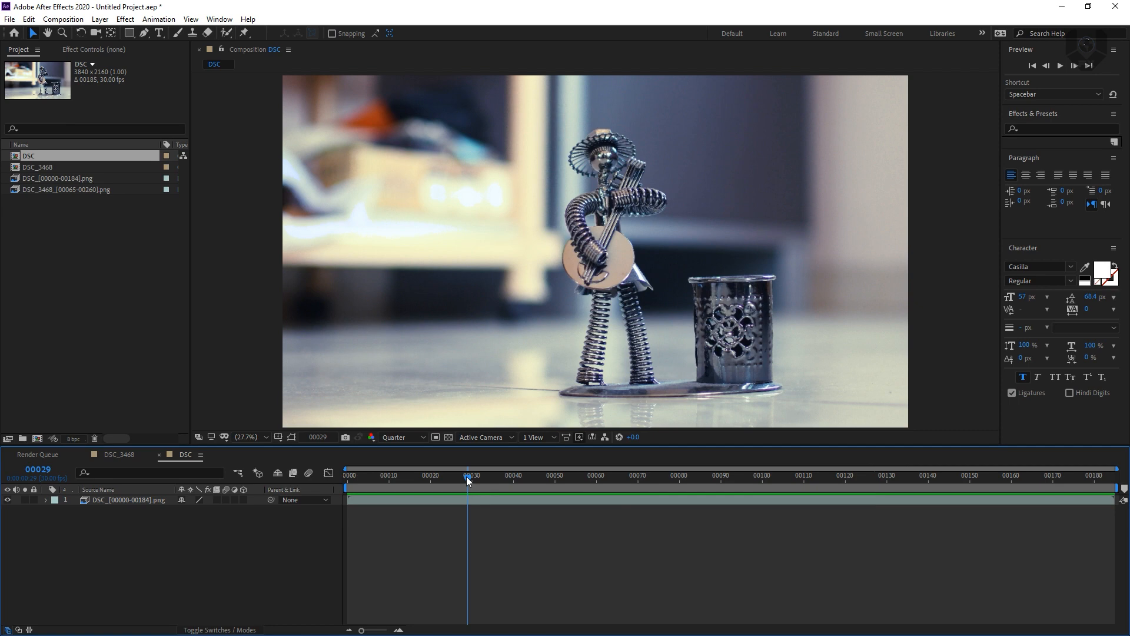
pyautogui.moveTo(466, 476); pyautogui.dragTo(870, 477)
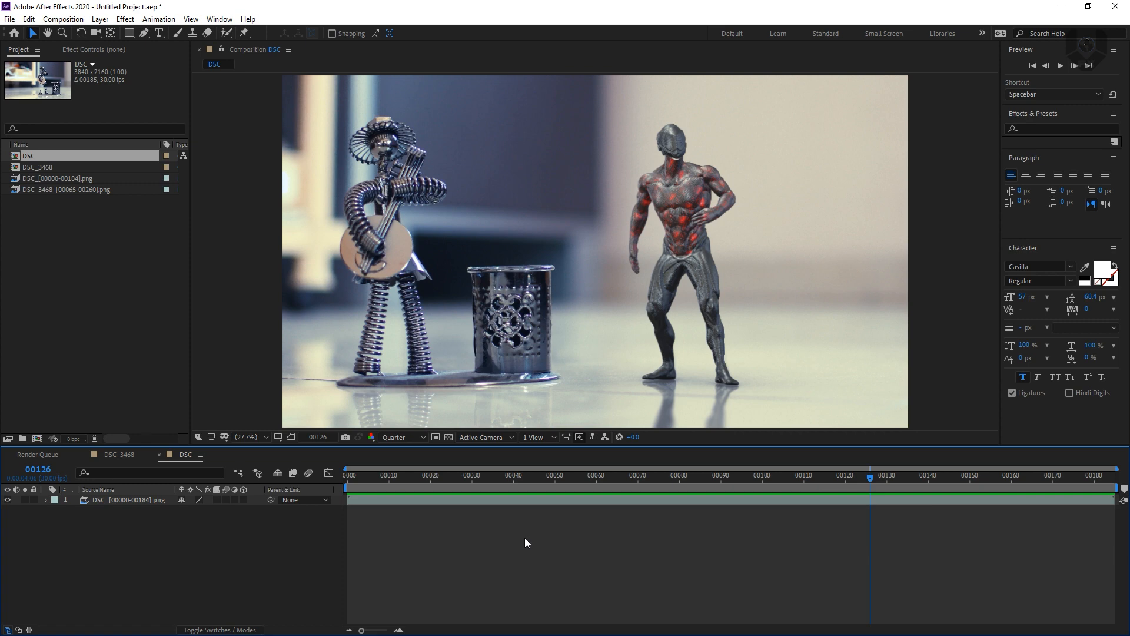
pyautogui.moveTo(683, 476); pyautogui.dragTo(845, 478)
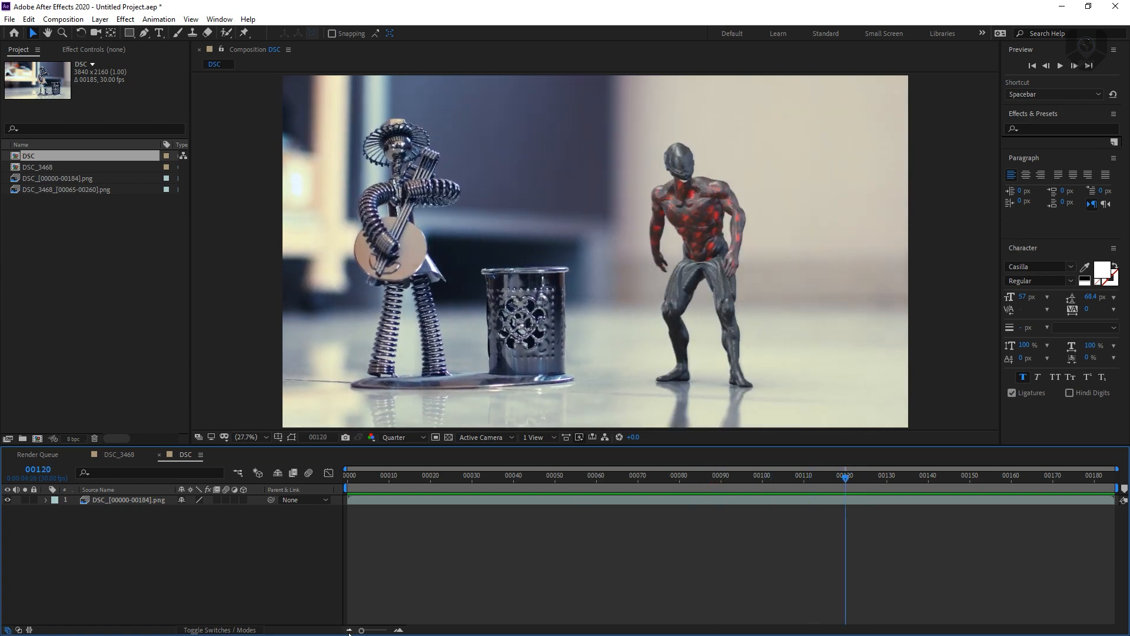
# Switch to 3ds Max and scrub the imported character's animation from frame 0 to 17 and back
pyautogui.press('super')
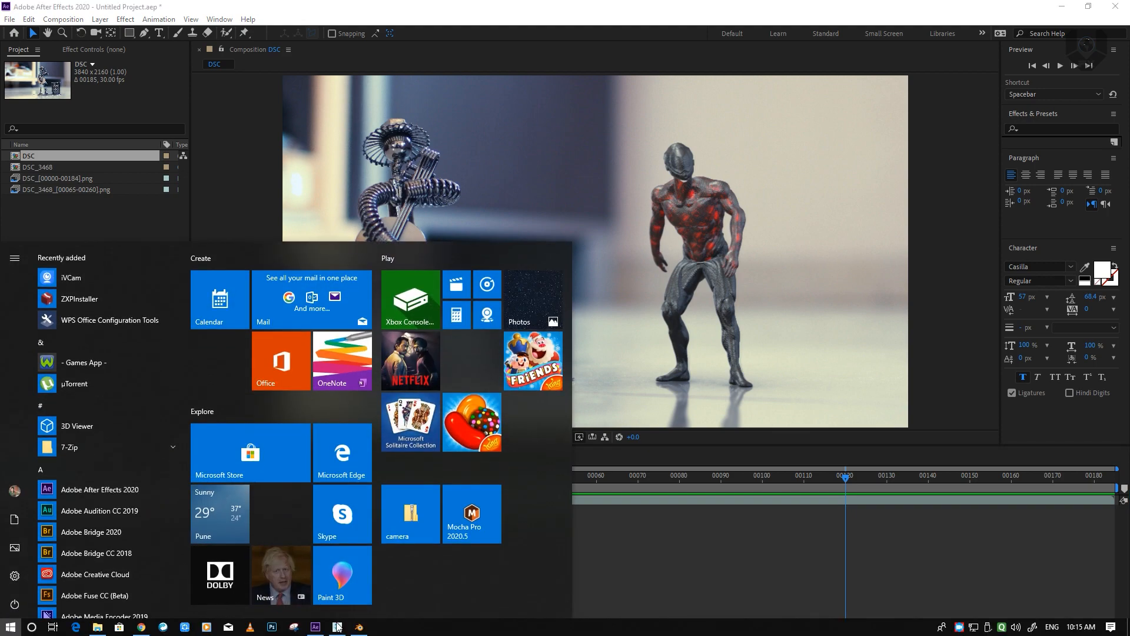
pyautogui.click(337, 628)
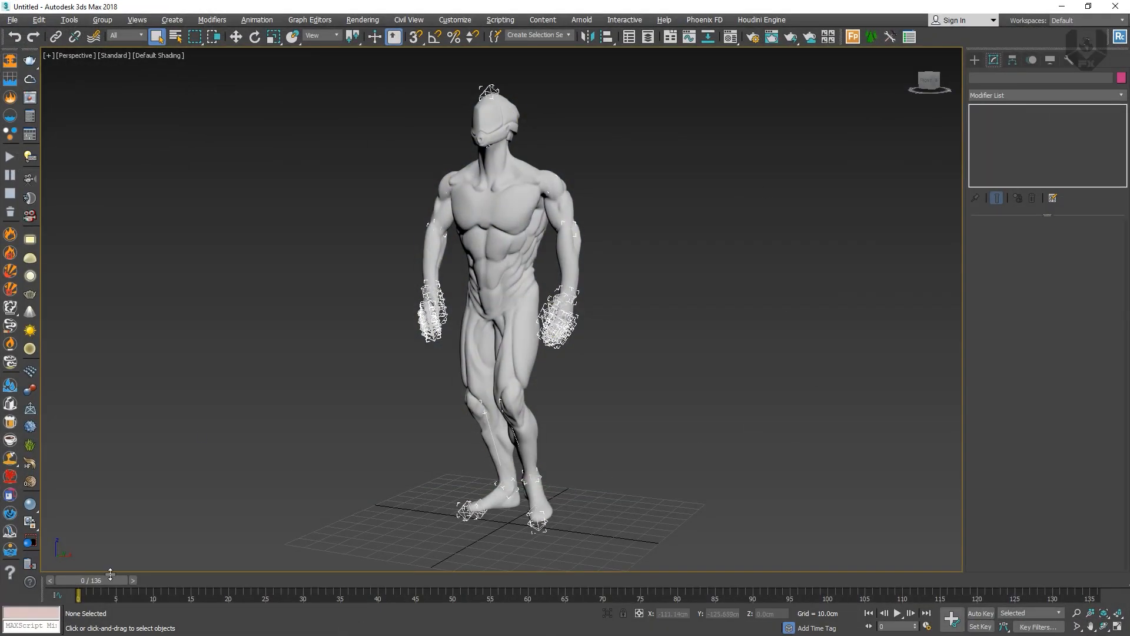
pyautogui.moveTo(109, 579); pyautogui.dragTo(211, 581)
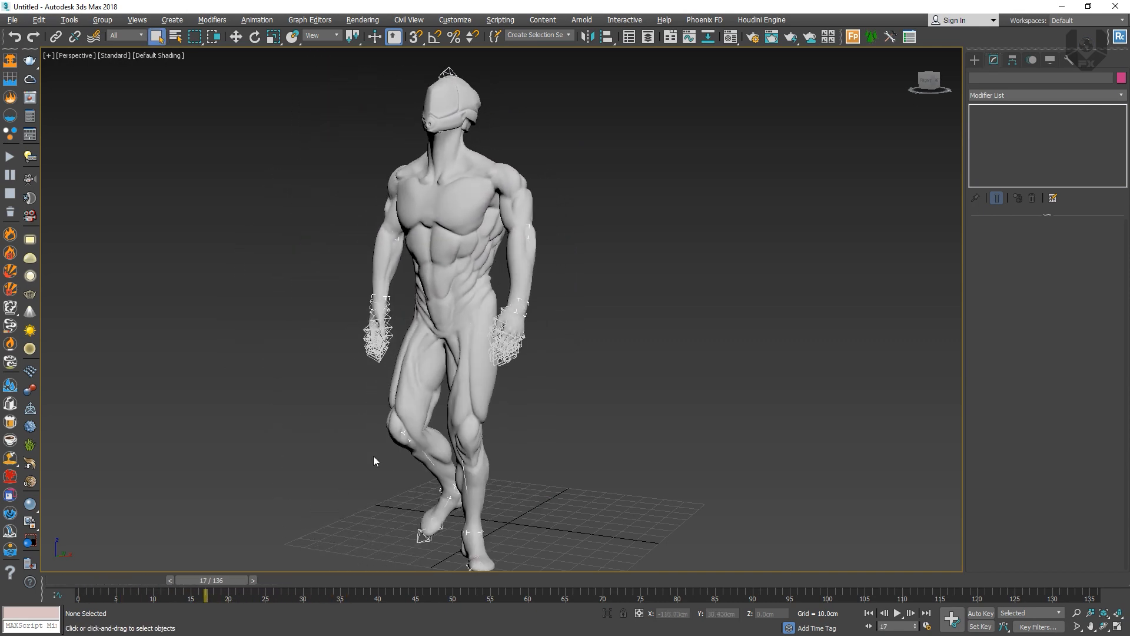
pyautogui.scroll(-6, 326, 436)
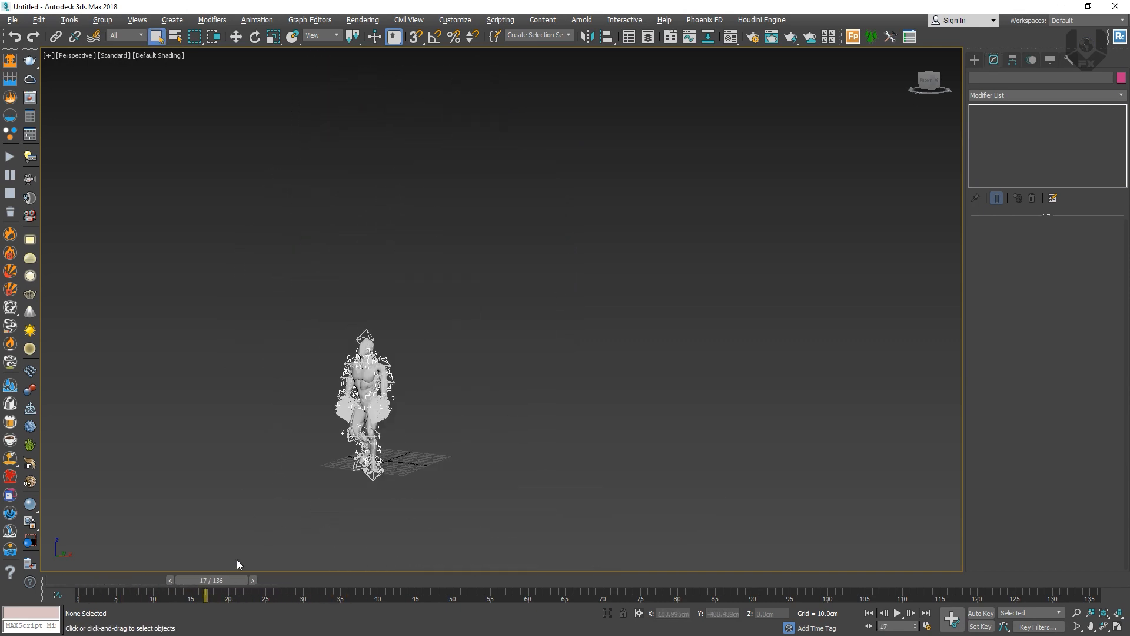
pyautogui.moveTo(235, 578); pyautogui.dragTo(110, 577)
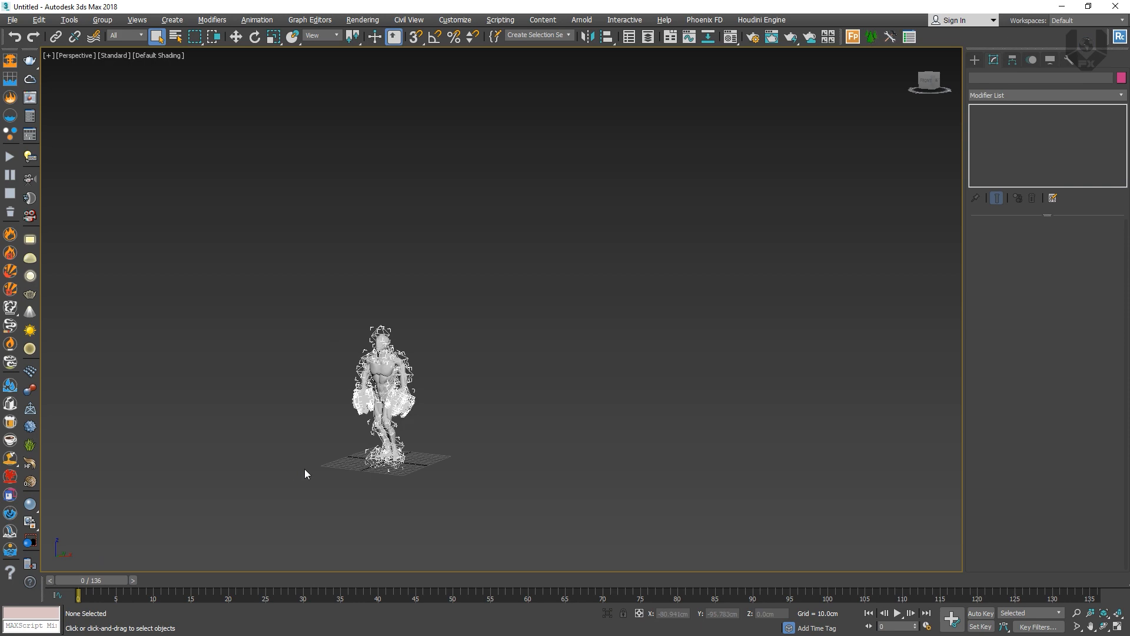
pyautogui.scroll(6, 305, 469)
pyautogui.moveTo(430, 319); pyautogui.dragTo(438, 307, button='middle')
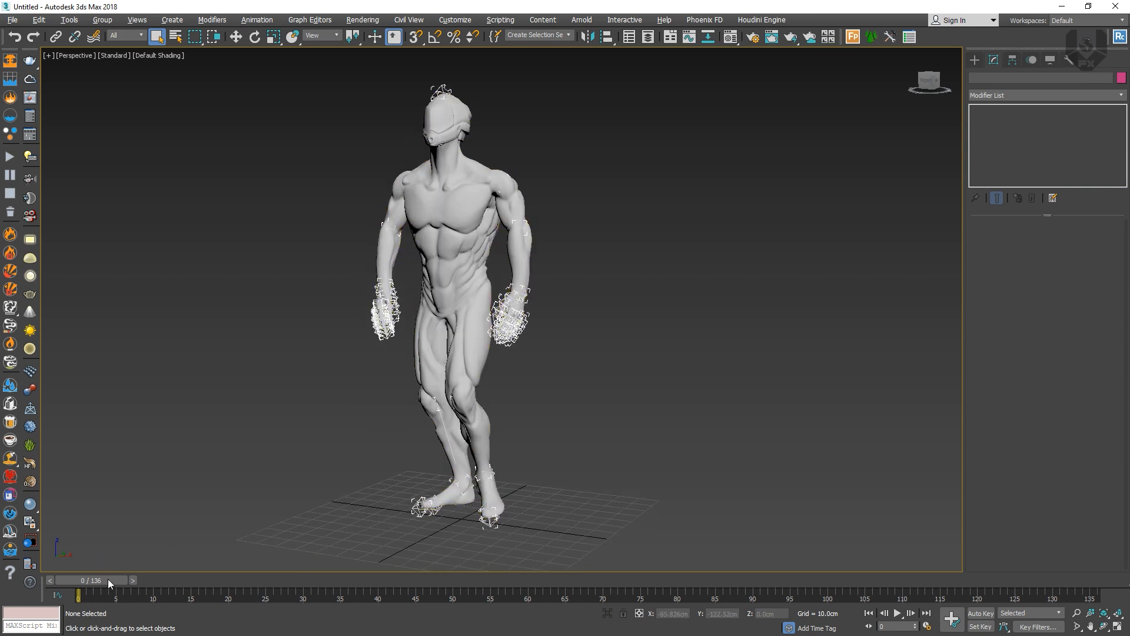
# Select the entire character with all its rig bones at frame 0
pyautogui.moveTo(108, 578); pyautogui.dragTo(71, 567)
pyautogui.press('q')
pyautogui.moveTo(709, 68); pyautogui.dragTo(228, 468)
pyautogui.moveTo(163, 559); pyautogui.dragTo(162, 558)
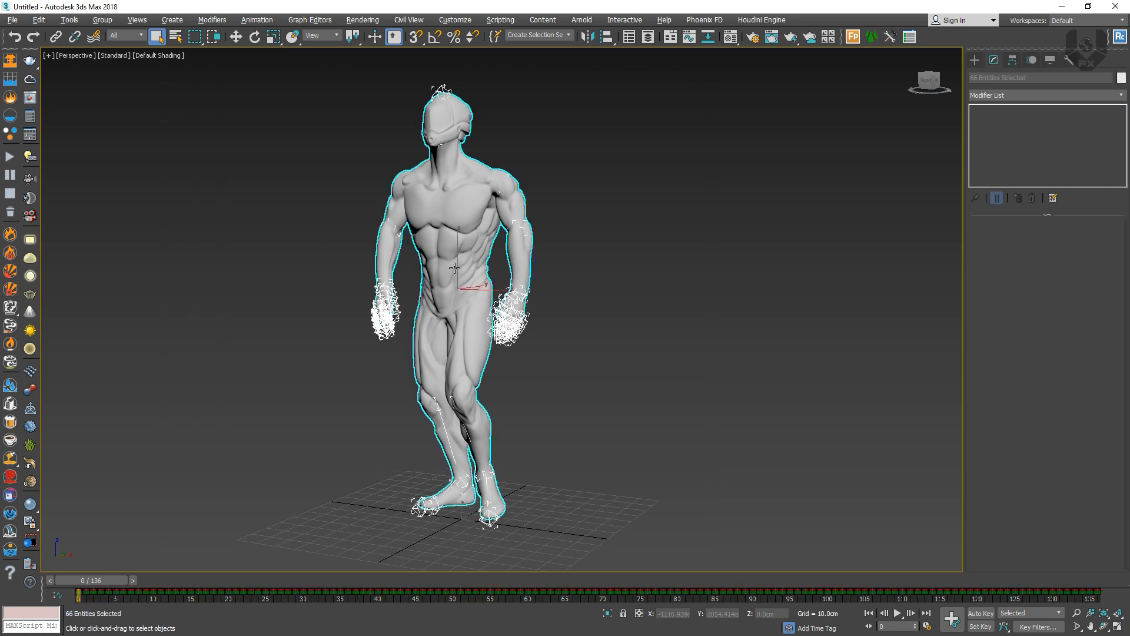
# Run the OBJ-Exporter-8fun script on the selection and place its export dialog beside the character
pyautogui.click(502, 23)
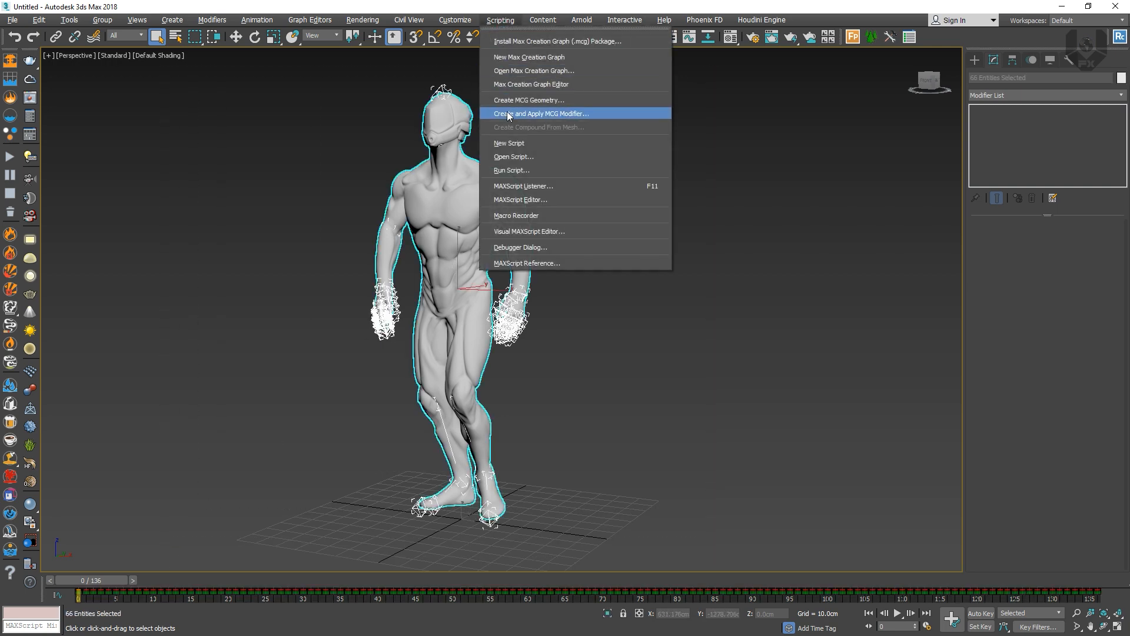
pyautogui.click(506, 171)
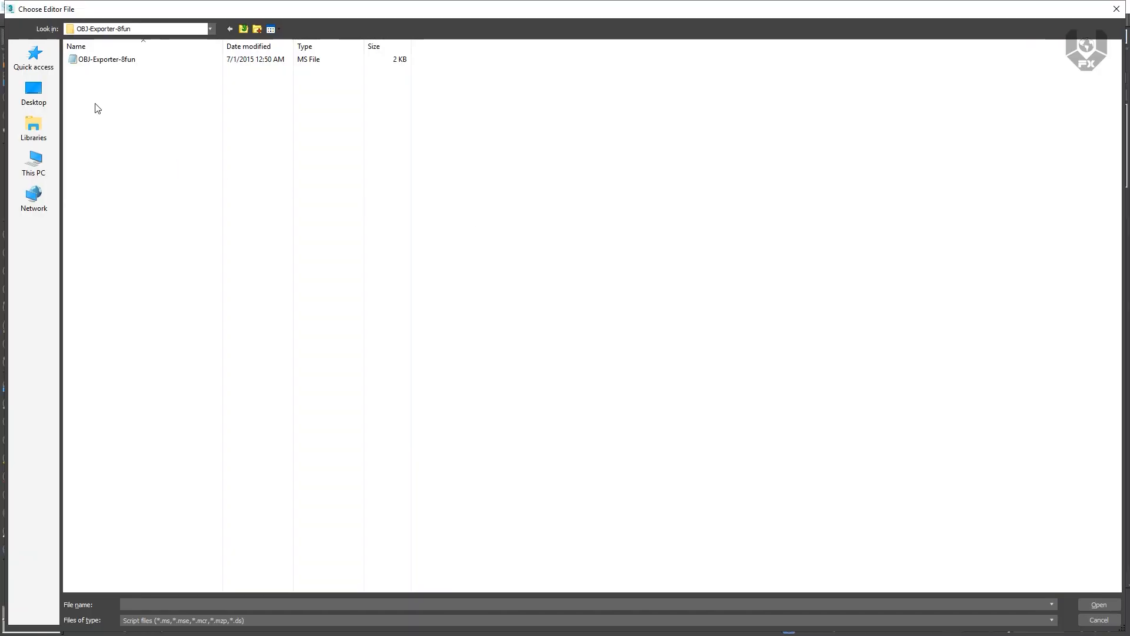
pyautogui.doubleClick(101, 60)
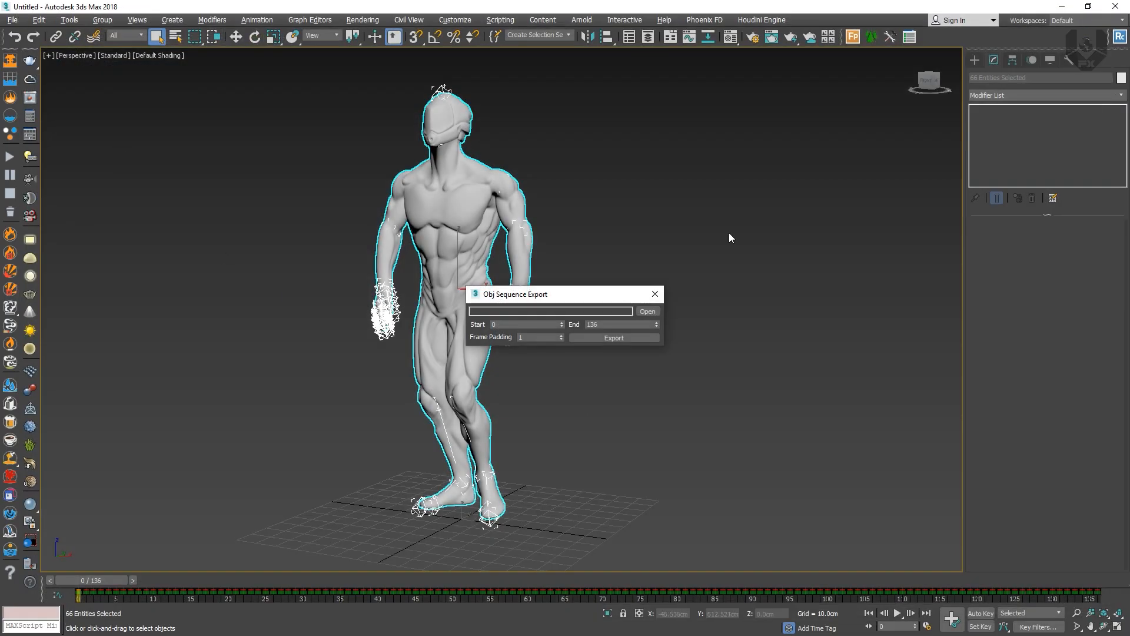
pyautogui.moveTo(551, 298); pyautogui.dragTo(205, 294)
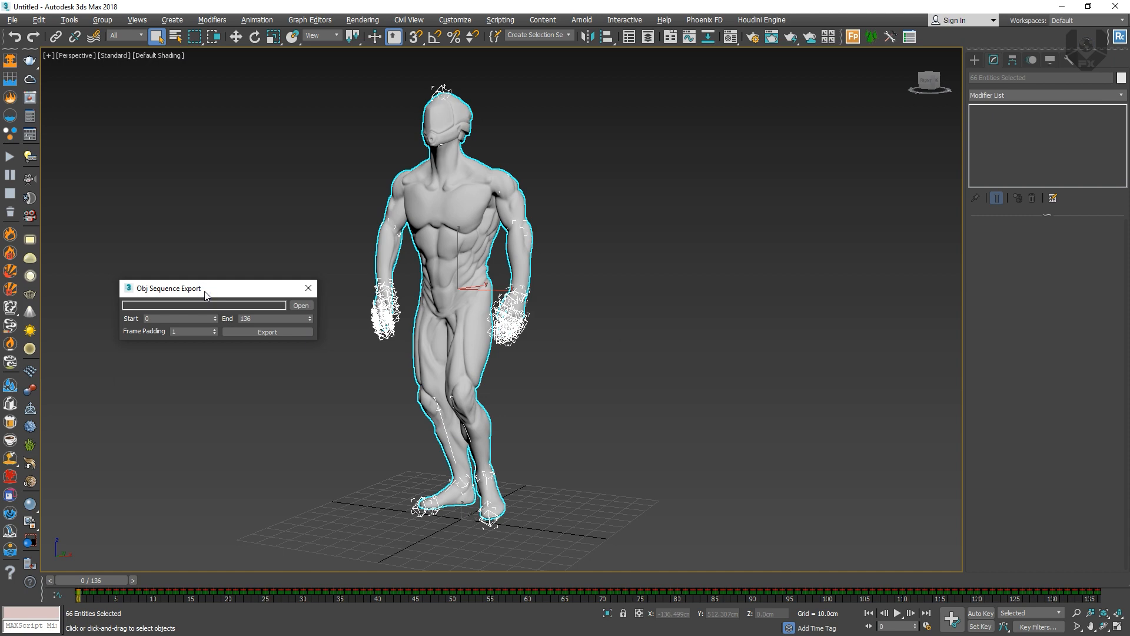
# Set the OBJ sequence path to a file named obj inside a new obj folder created in Music
pyautogui.click(300, 305)
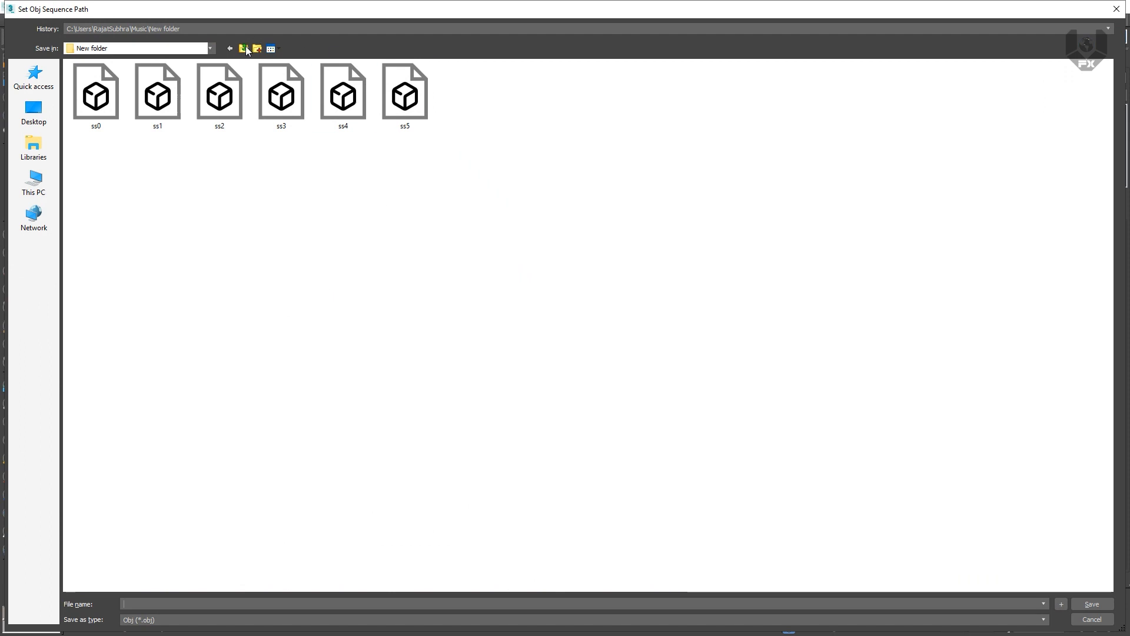
pyautogui.click(243, 48)
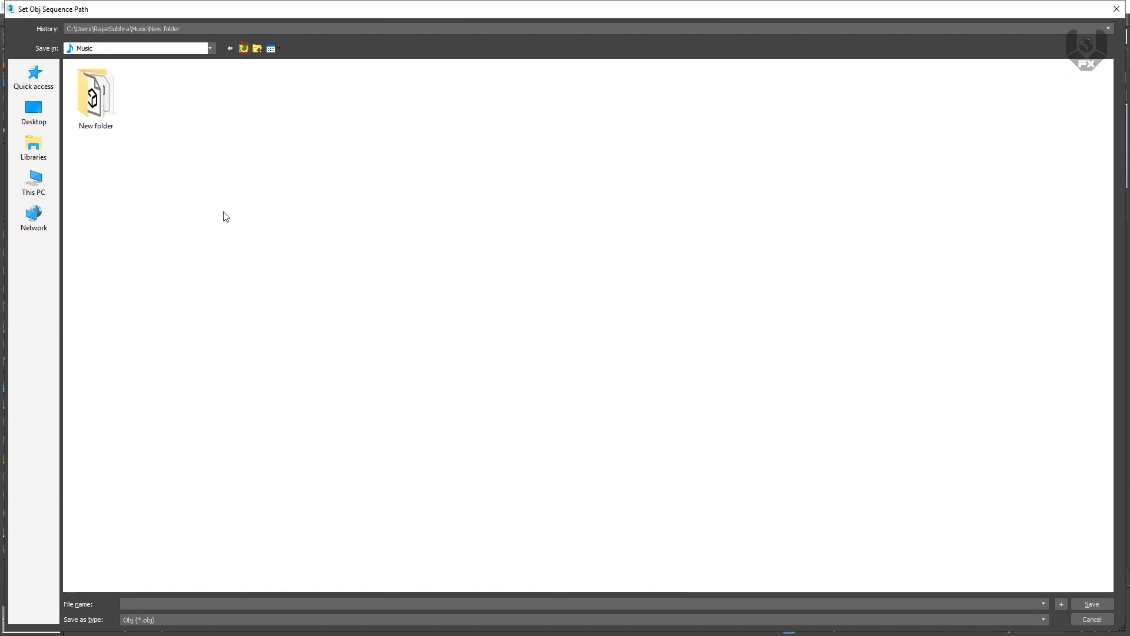
pyautogui.click(257, 49)
pyautogui.write('obj')
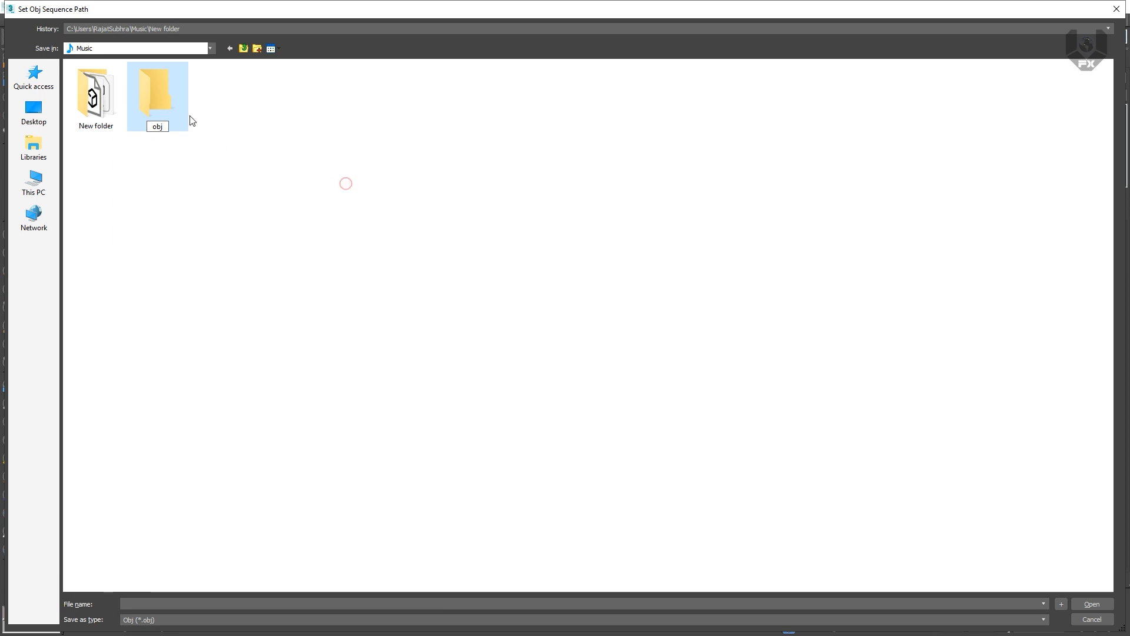
pyautogui.press('Return')
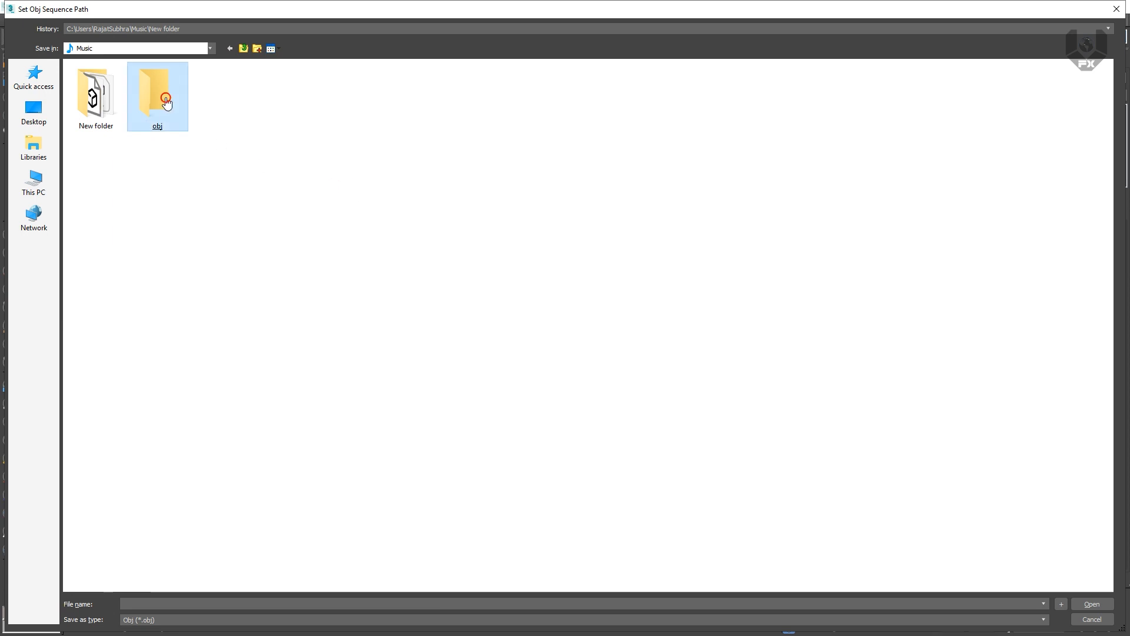
pyautogui.press('Return')
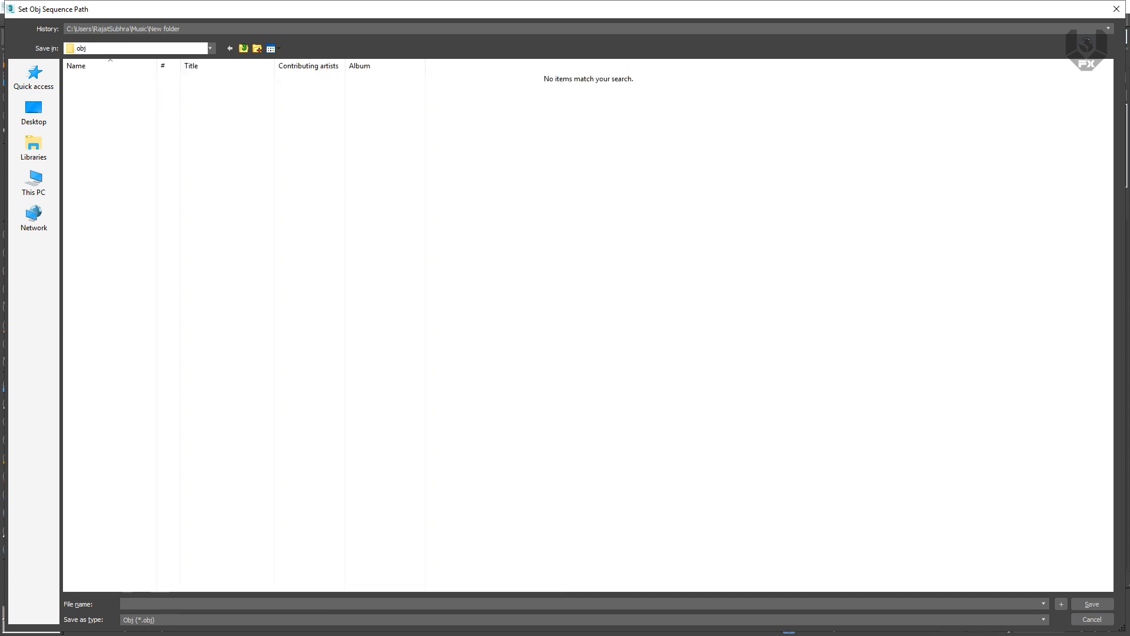
pyautogui.write('obj')
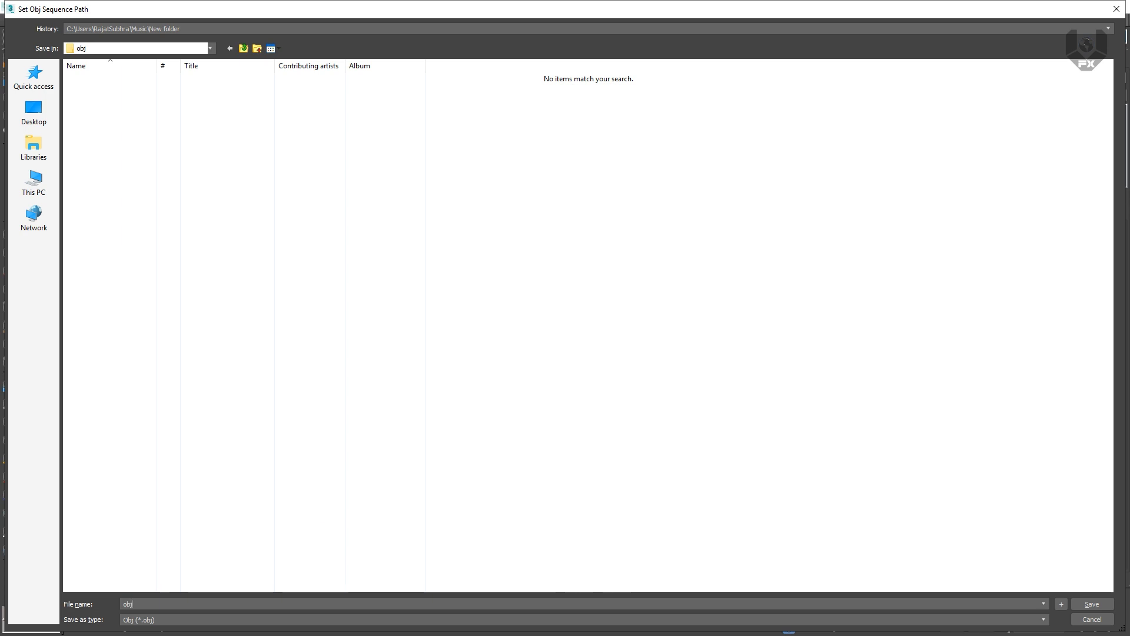
pyautogui.click(1072, 607)
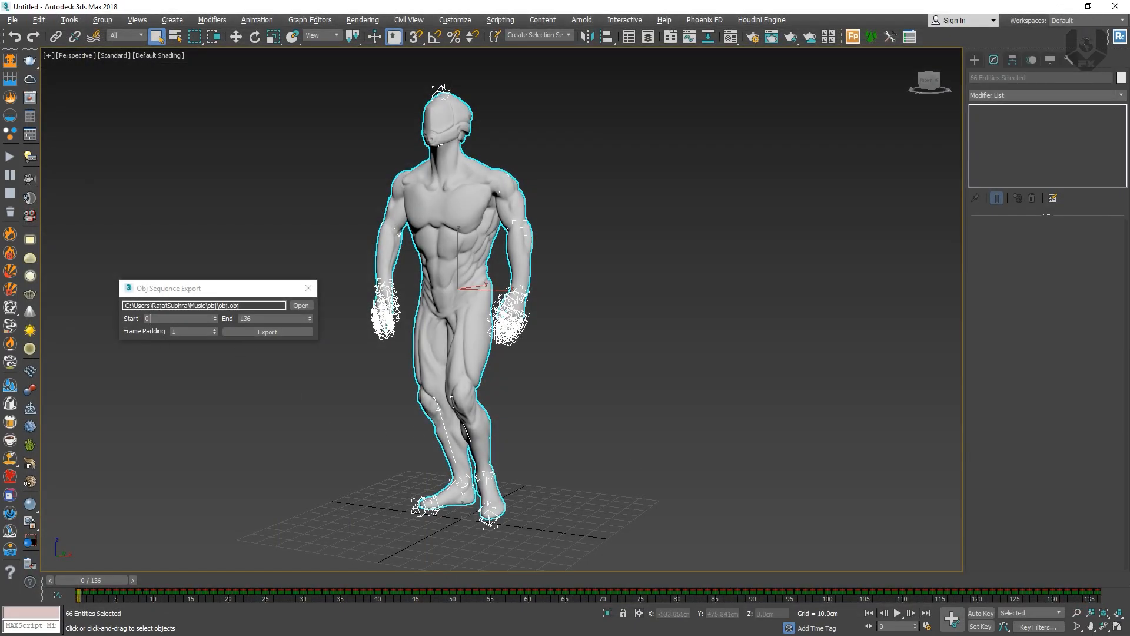
# Check the start and end frame fields for the OBJ sequence, and close the export dialog without exporting
pyautogui.doubleClick(149, 318)
pyautogui.doubleClick(266, 318)
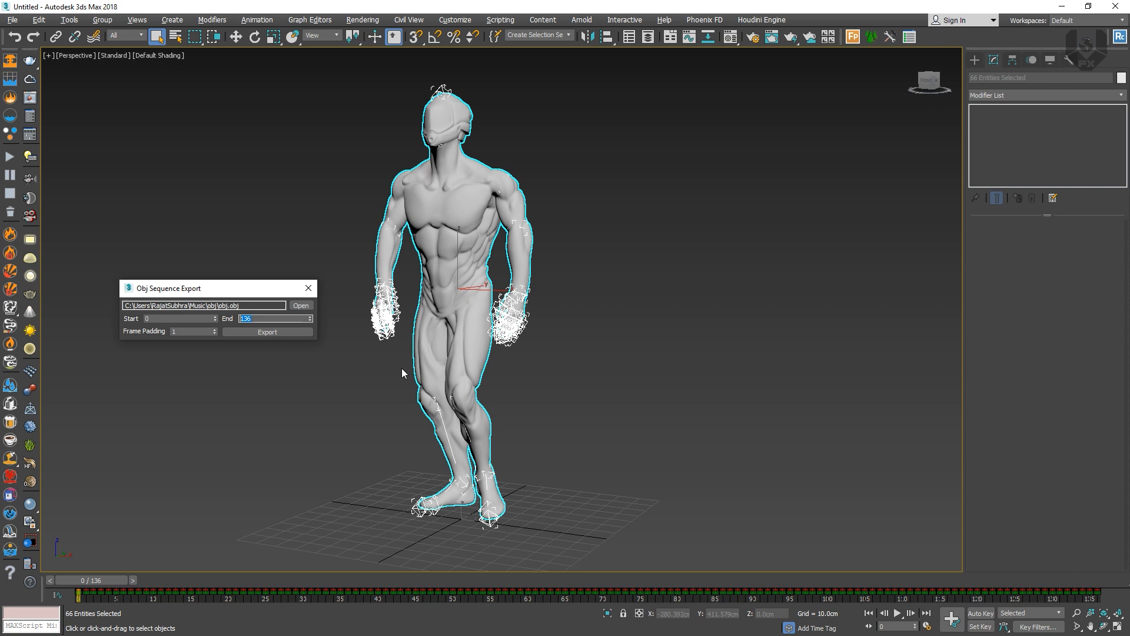
pyautogui.click(308, 289)
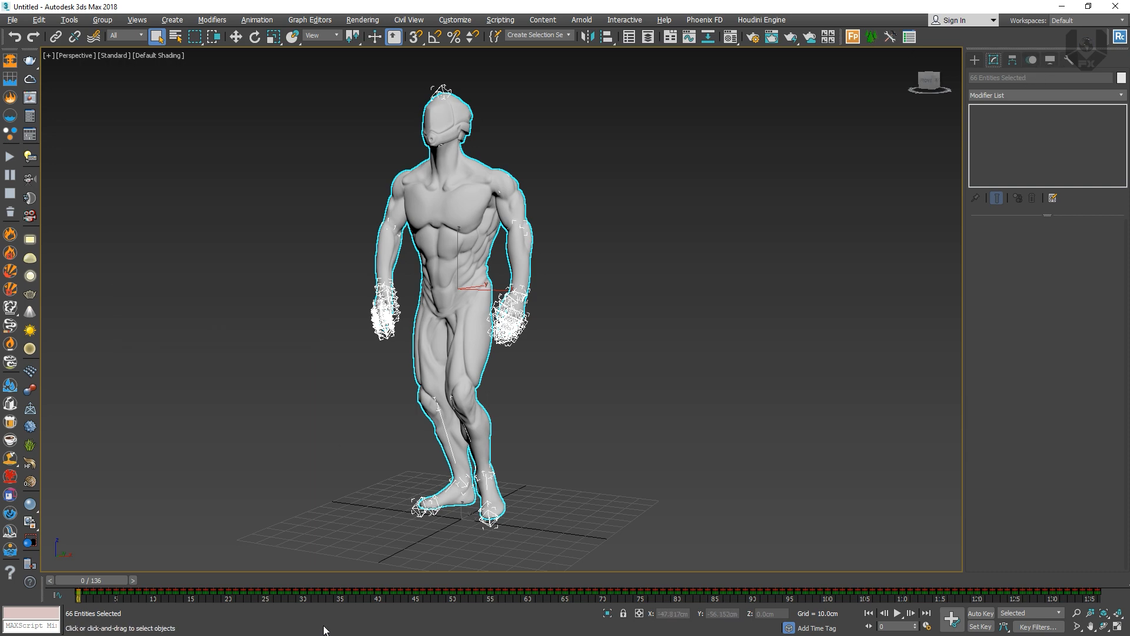
# Switch to the browser and view the blender.org home page
pyautogui.press('super')
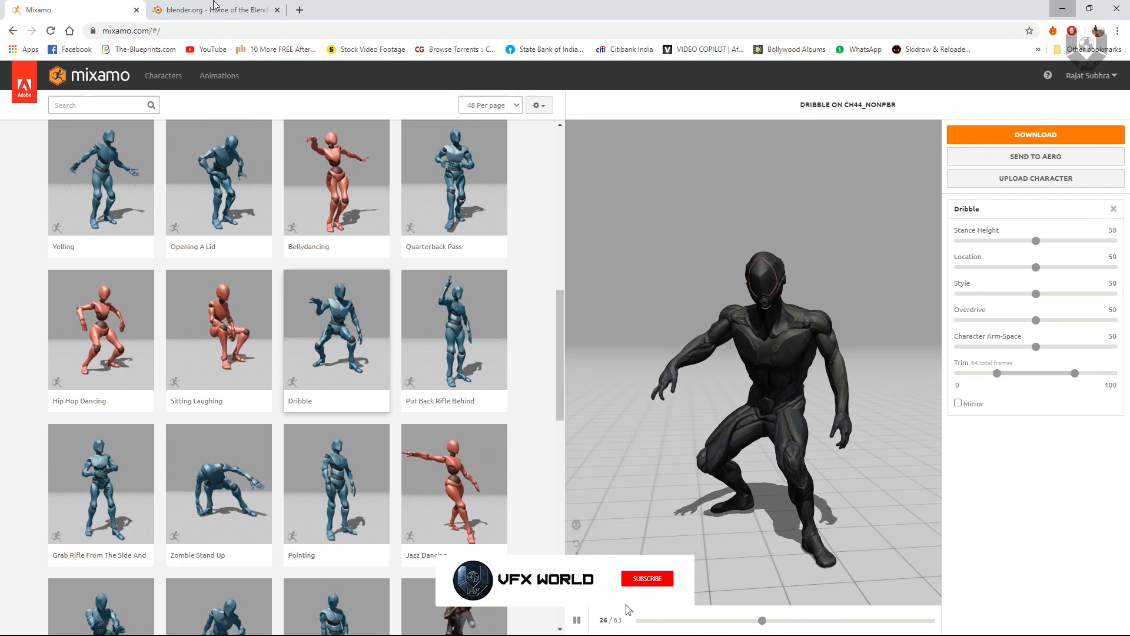
pyautogui.click(195, 10)
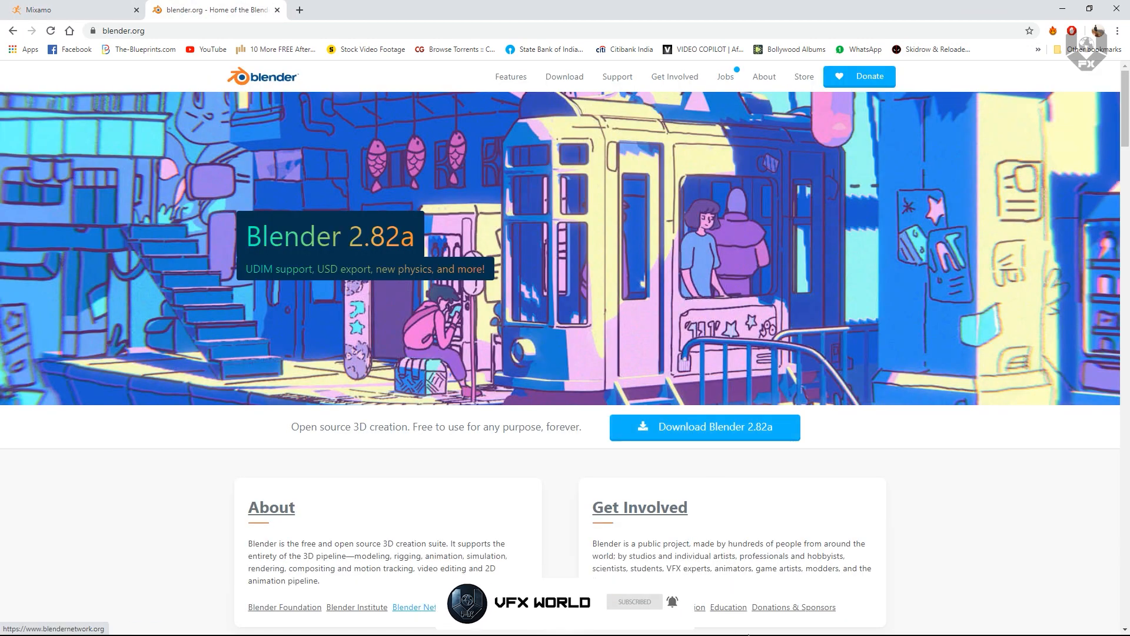
# Switch to Blender and delete the default camera, cube and light from the scene
pyautogui.press('super')
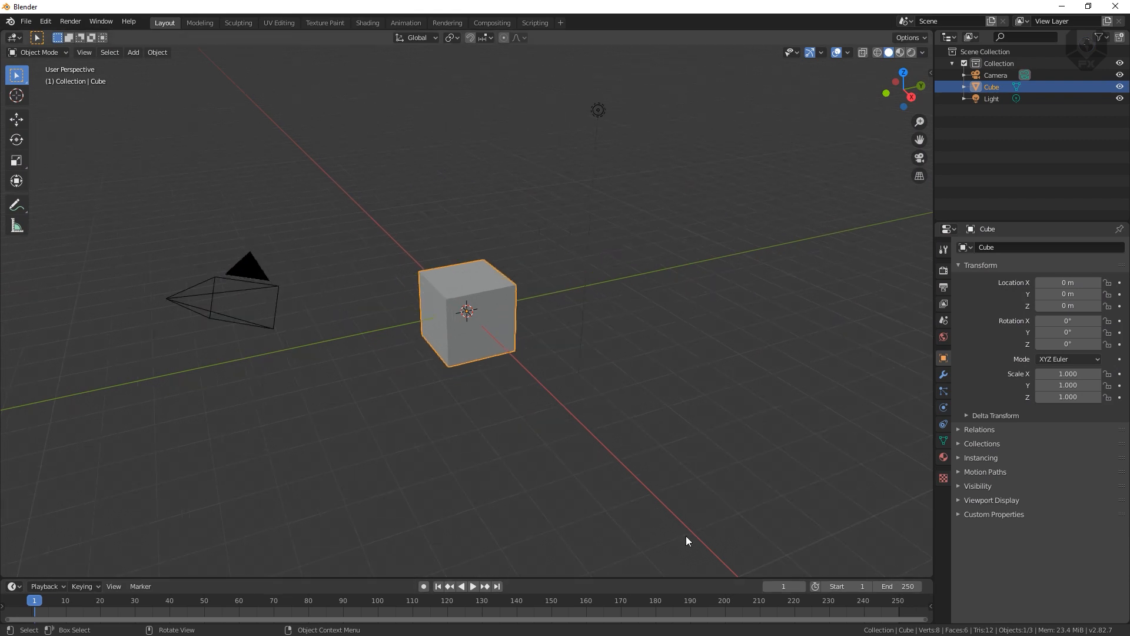
pyautogui.click(388, 154)
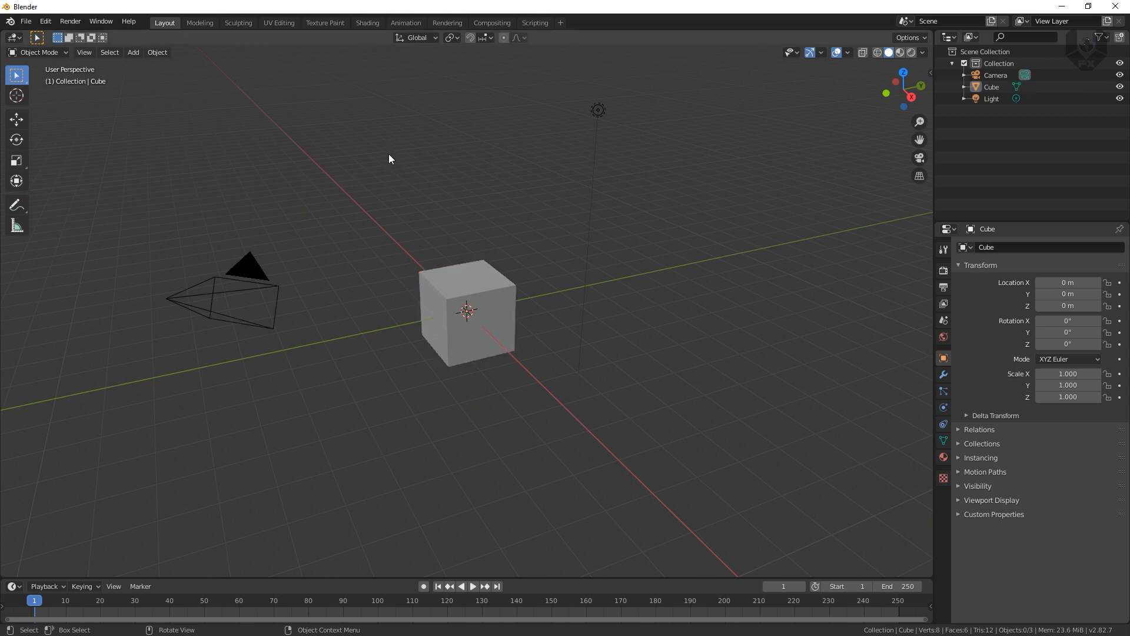
pyautogui.press('a')
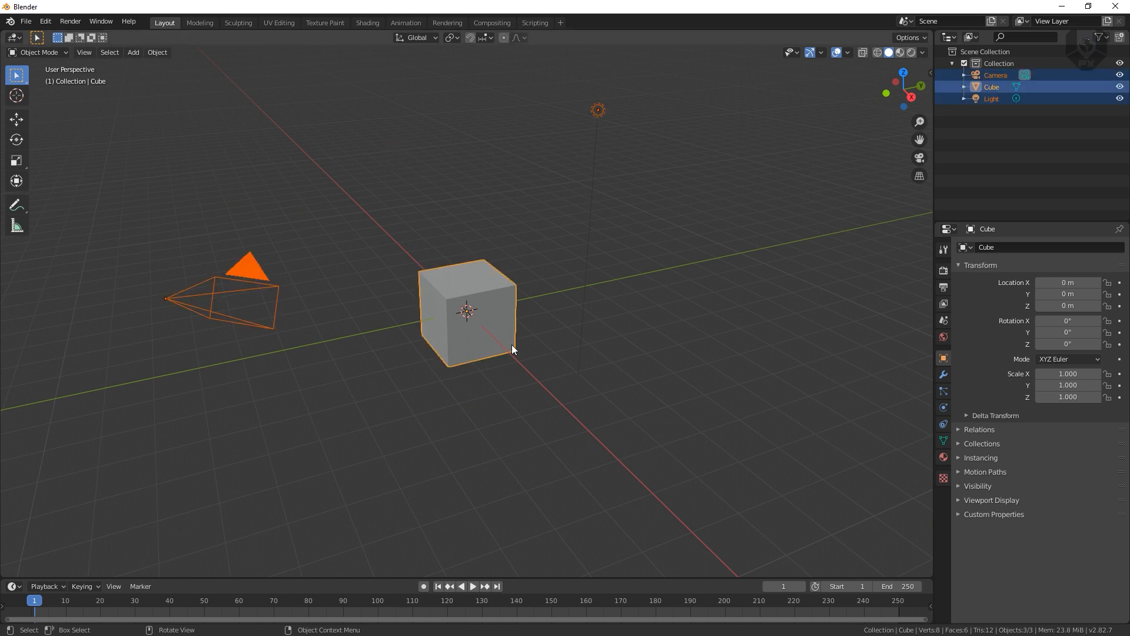
pyautogui.press('Delete')
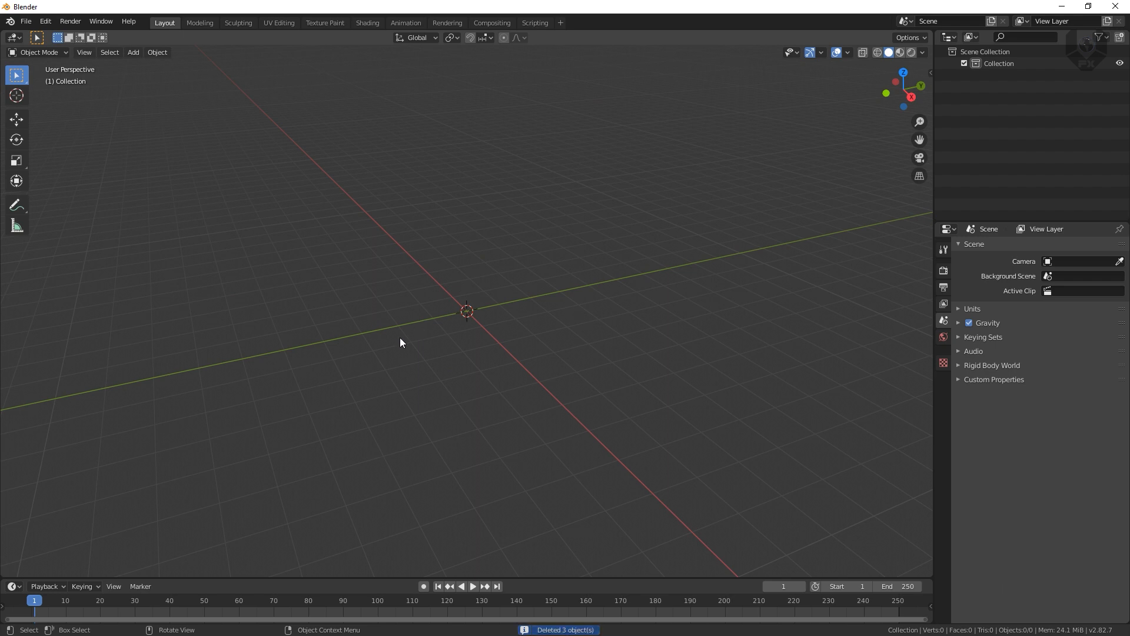
# Import the FBX file Shoved Reaction With Spin.fbx from the Downloads folder
pyautogui.click(26, 21)
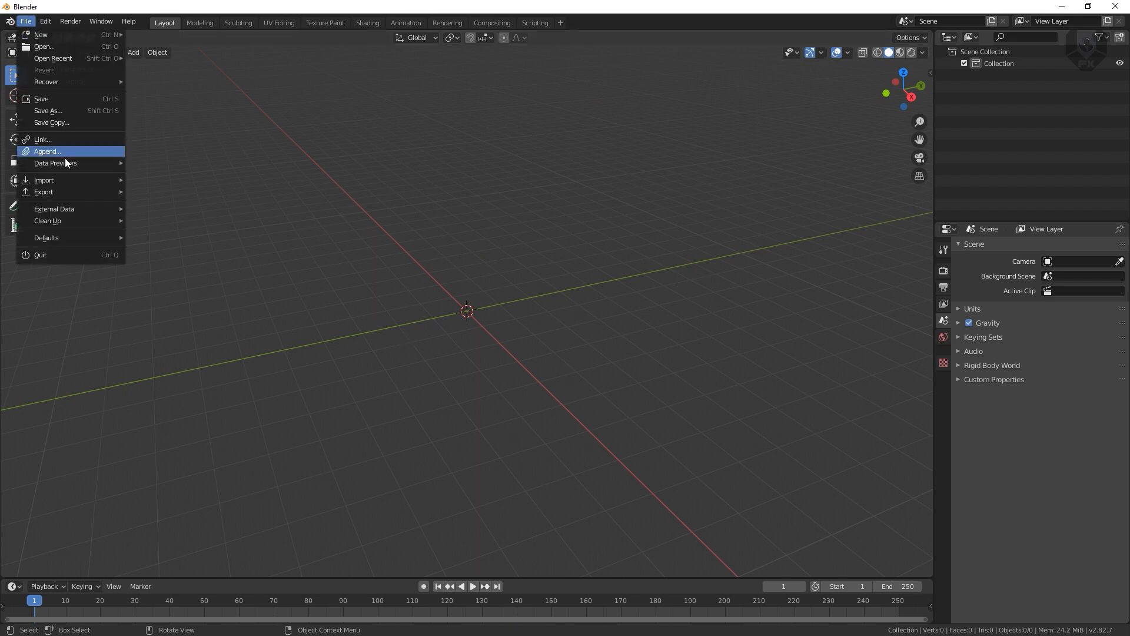
pyautogui.moveTo(69, 196)
pyautogui.moveTo(80, 177)
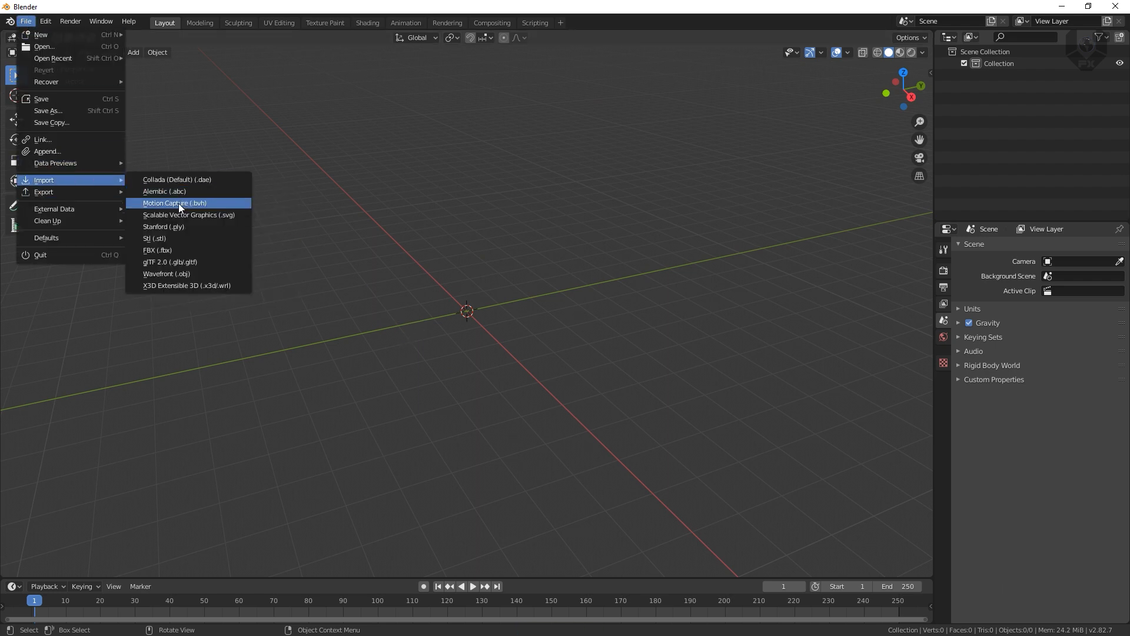
pyautogui.click(165, 249)
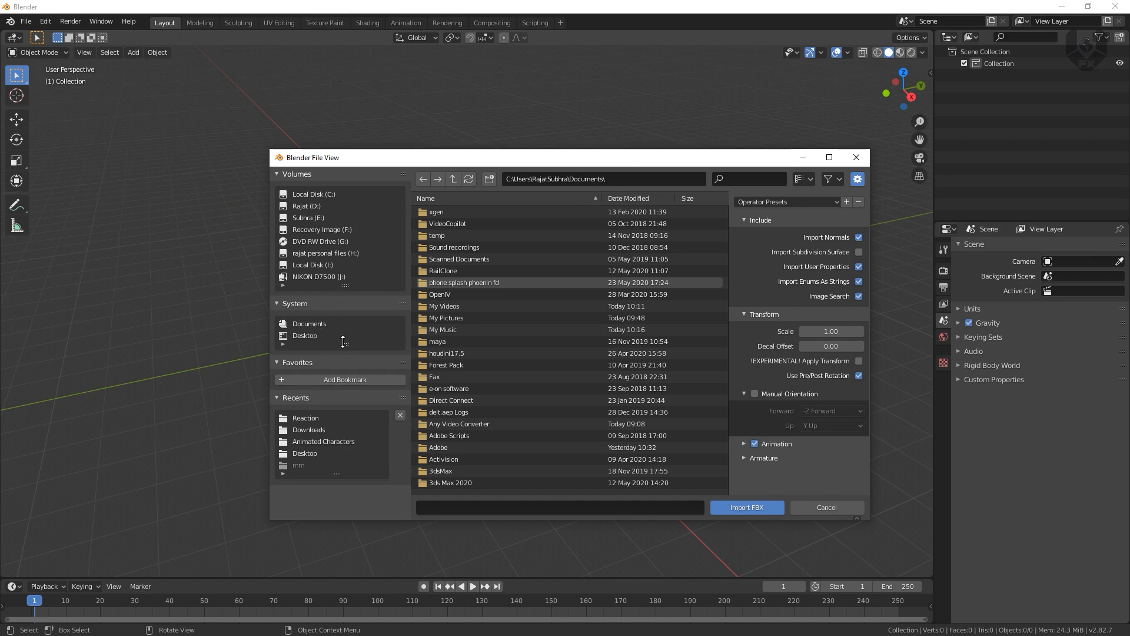
pyautogui.moveTo(343, 342); pyautogui.dragTo(343, 401)
pyautogui.click(309, 488)
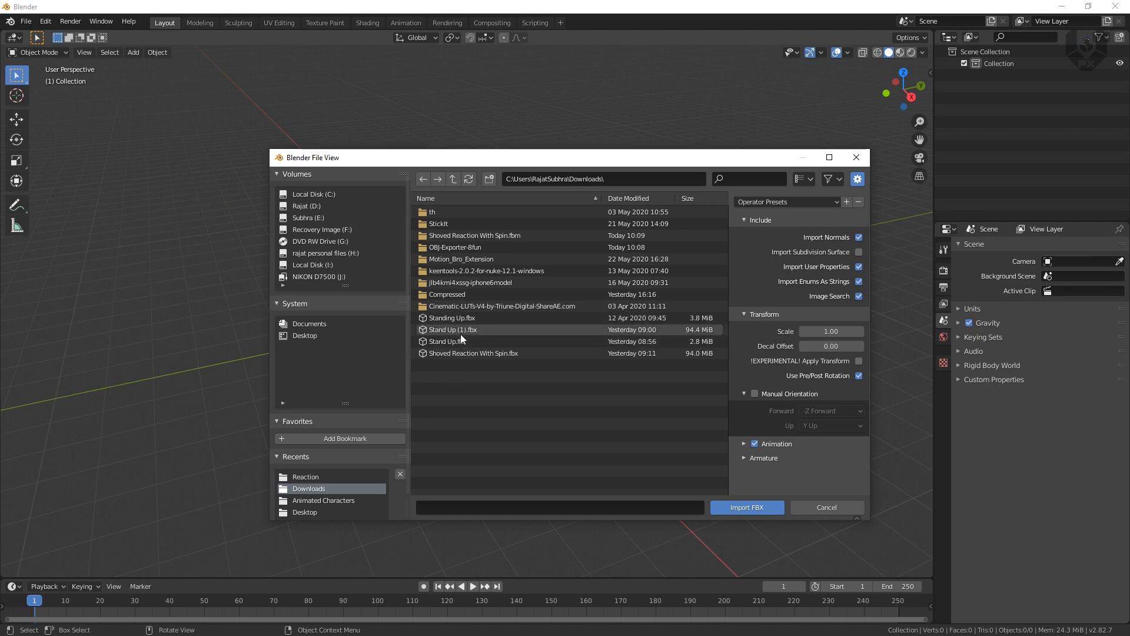
pyautogui.click(470, 354)
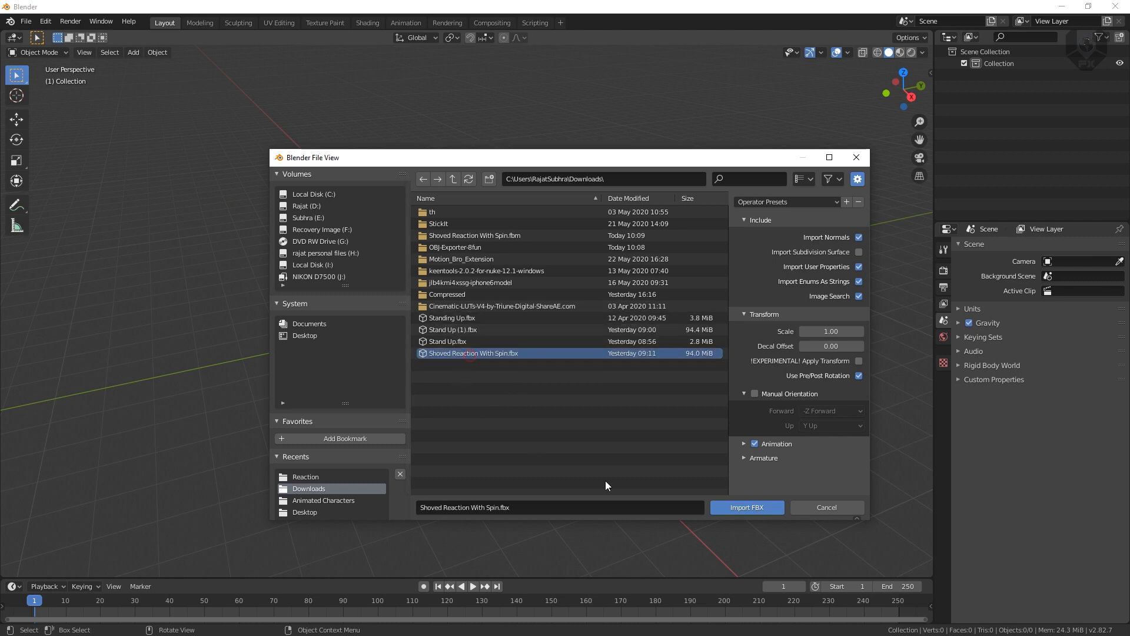
pyautogui.click(741, 507)
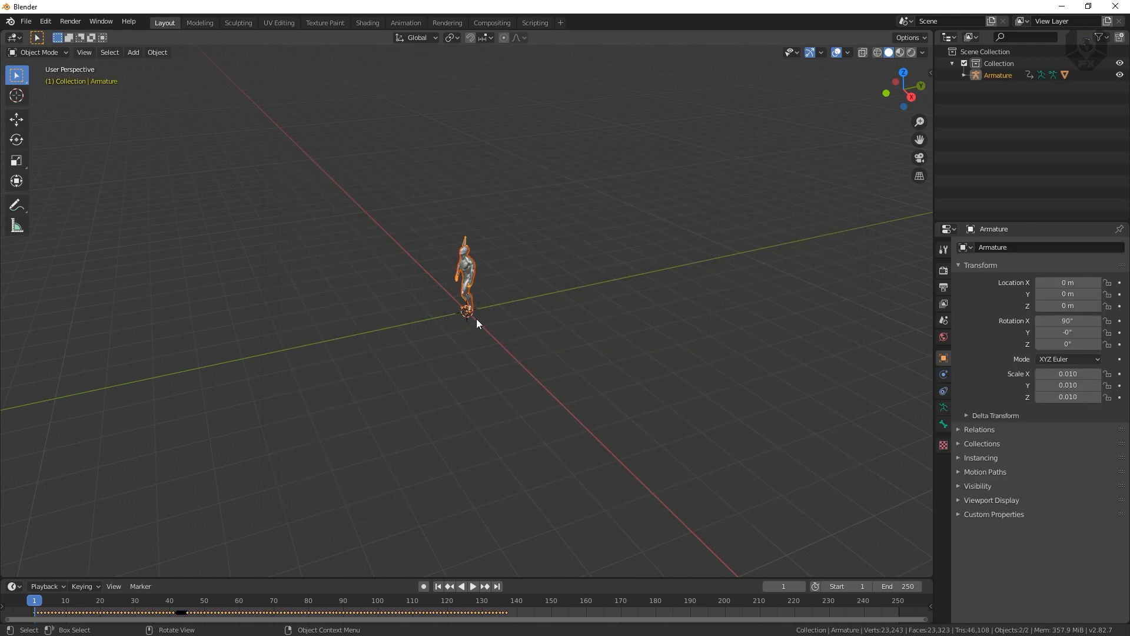
# Play the imported character's animation in the front view and return the timeline to frame 0
pyautogui.moveTo(467, 365); pyautogui.dragTo(518, 375)
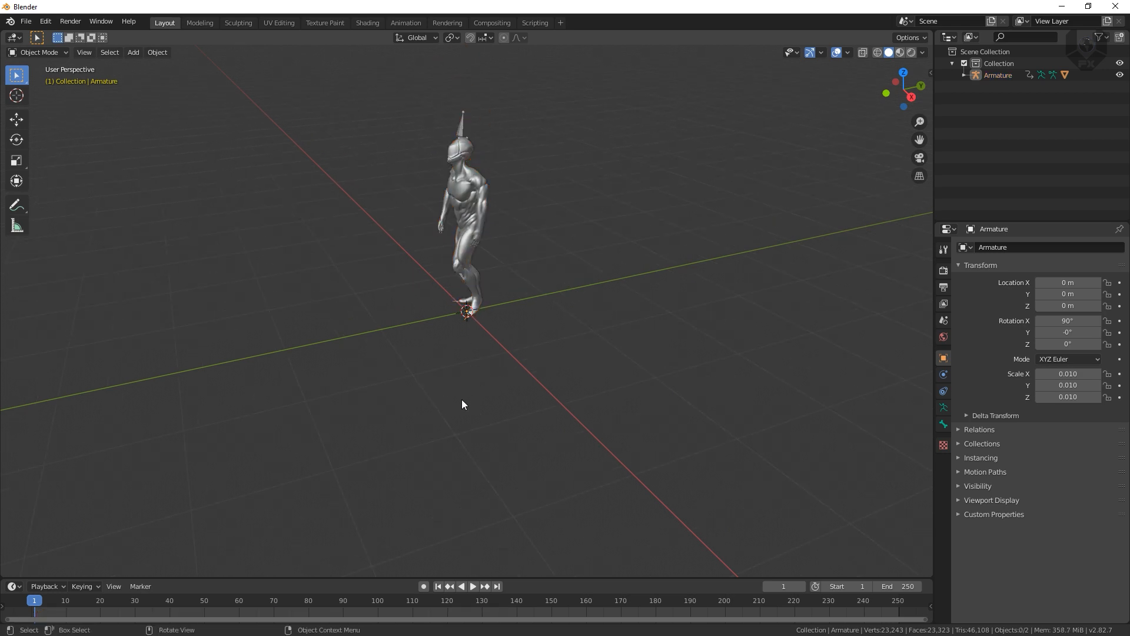
pyautogui.press('KP_1')
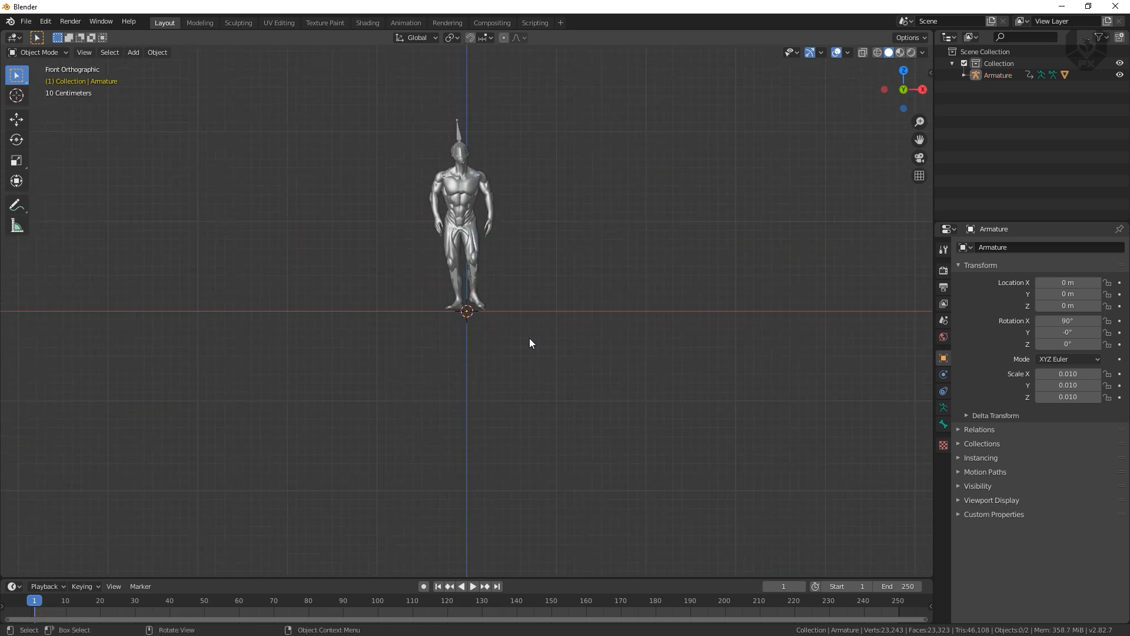
pyautogui.press('space')
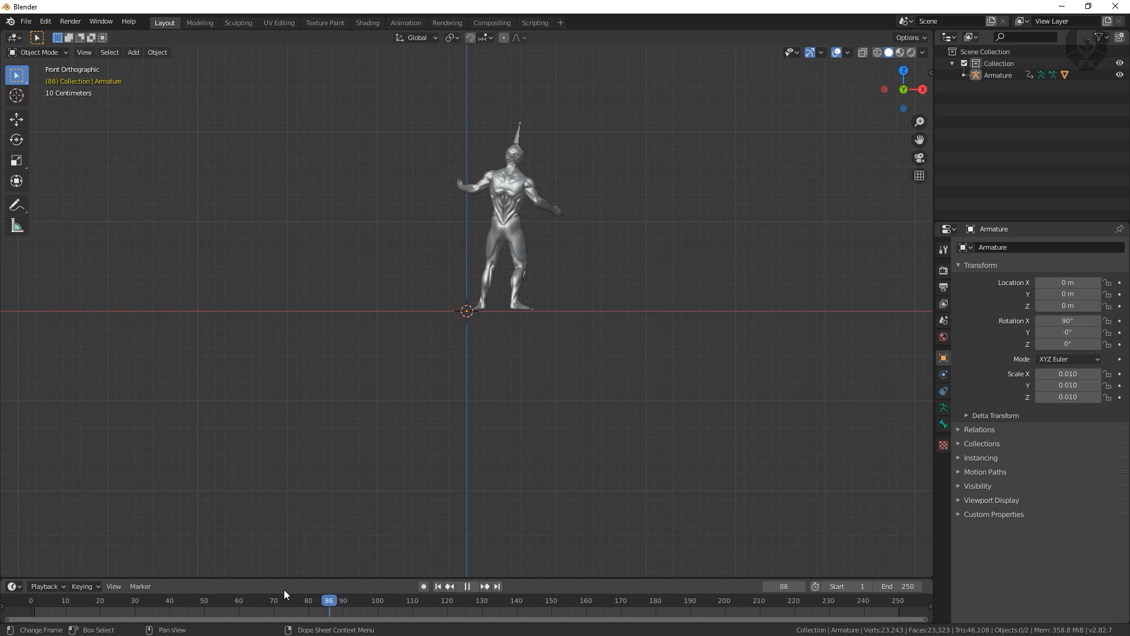
pyautogui.press('space')
pyautogui.moveTo(94, 599); pyautogui.dragTo(28, 596)
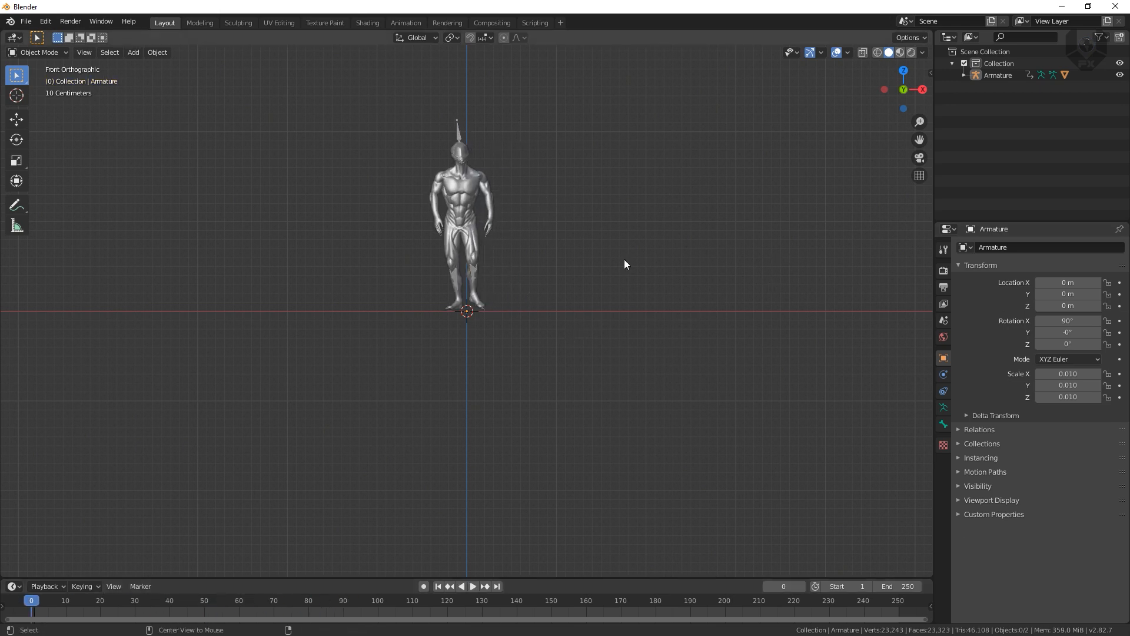
# Select the entire character together with its armature
pyautogui.moveTo(511, 343); pyautogui.dragTo(575, 303, button='middle')
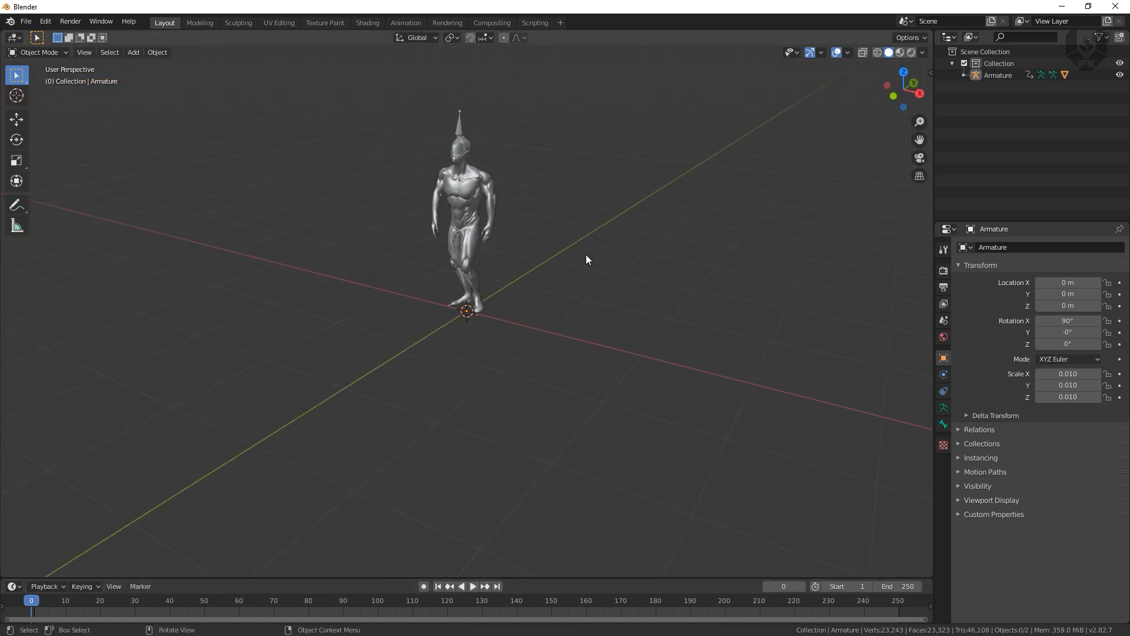
pyautogui.moveTo(585, 257); pyautogui.dragTo(631, 101, button='middle')
pyautogui.moveTo(650, 83); pyautogui.dragTo(225, 402)
# Export the character as Wavefront OBJ untitled.obj into the Documents\VideoCopilot folder with Animation enabled
pyautogui.click(26, 22)
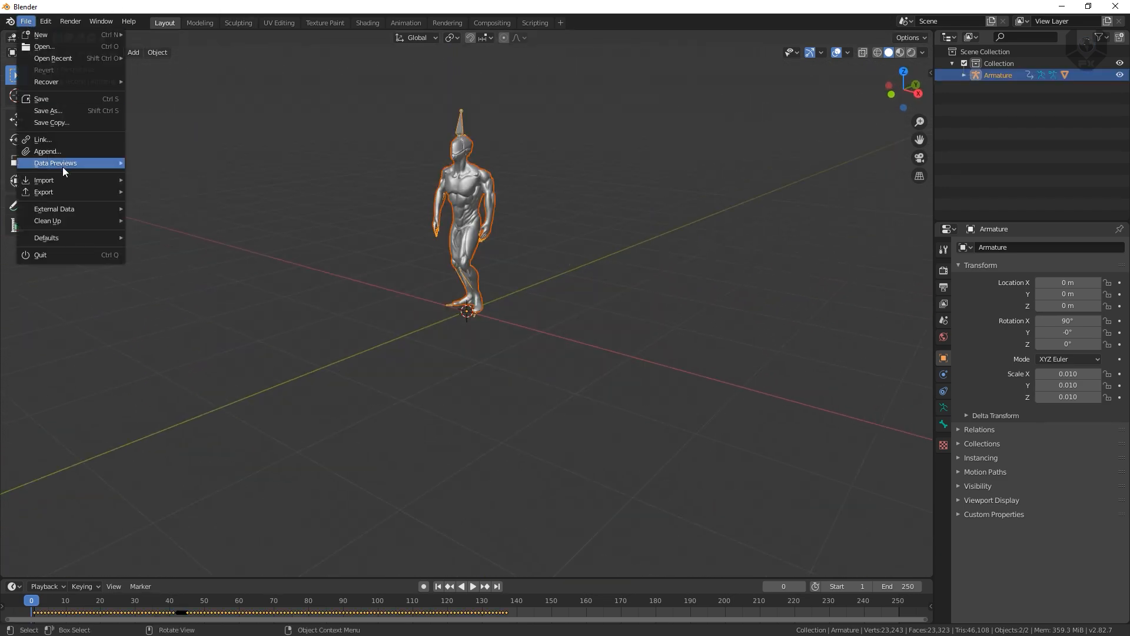
pyautogui.moveTo(57, 195)
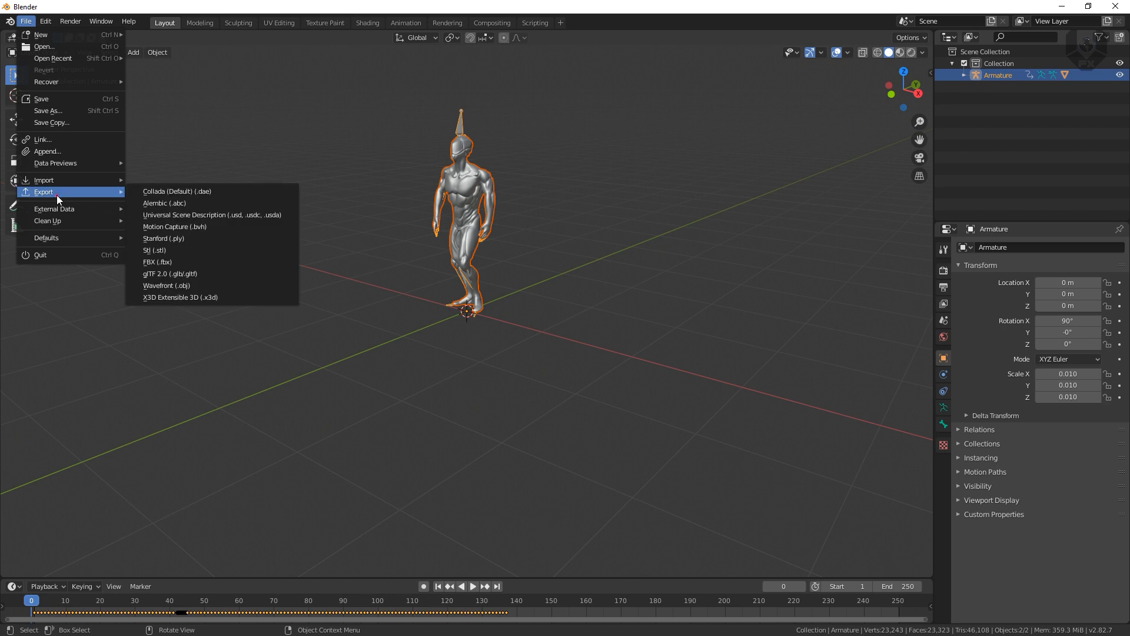
pyautogui.click(170, 284)
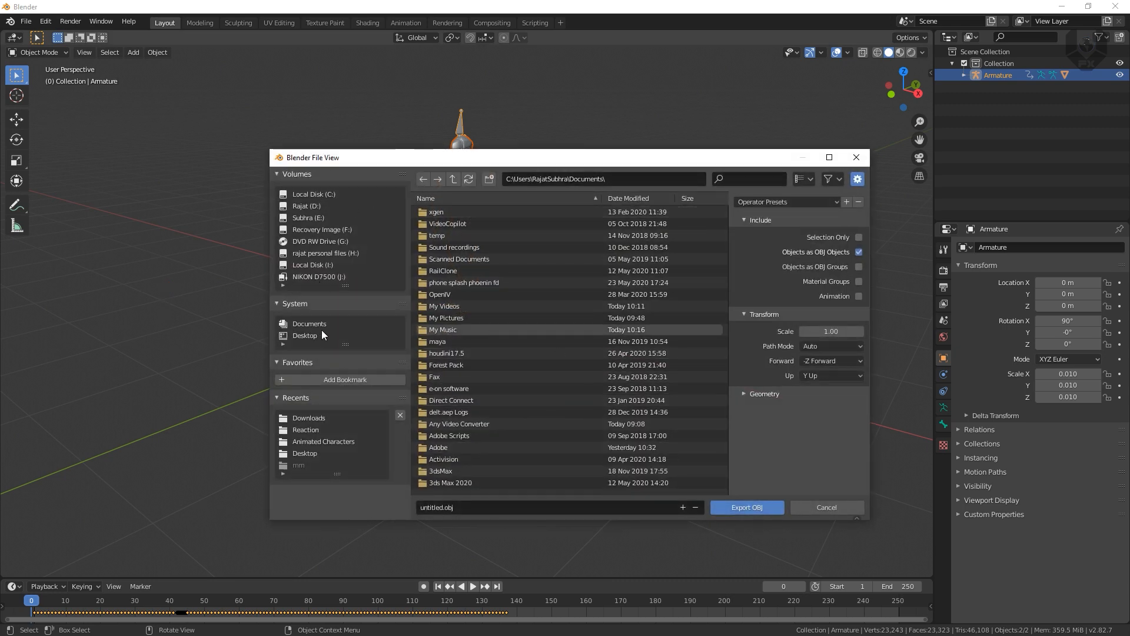
pyautogui.click(458, 223)
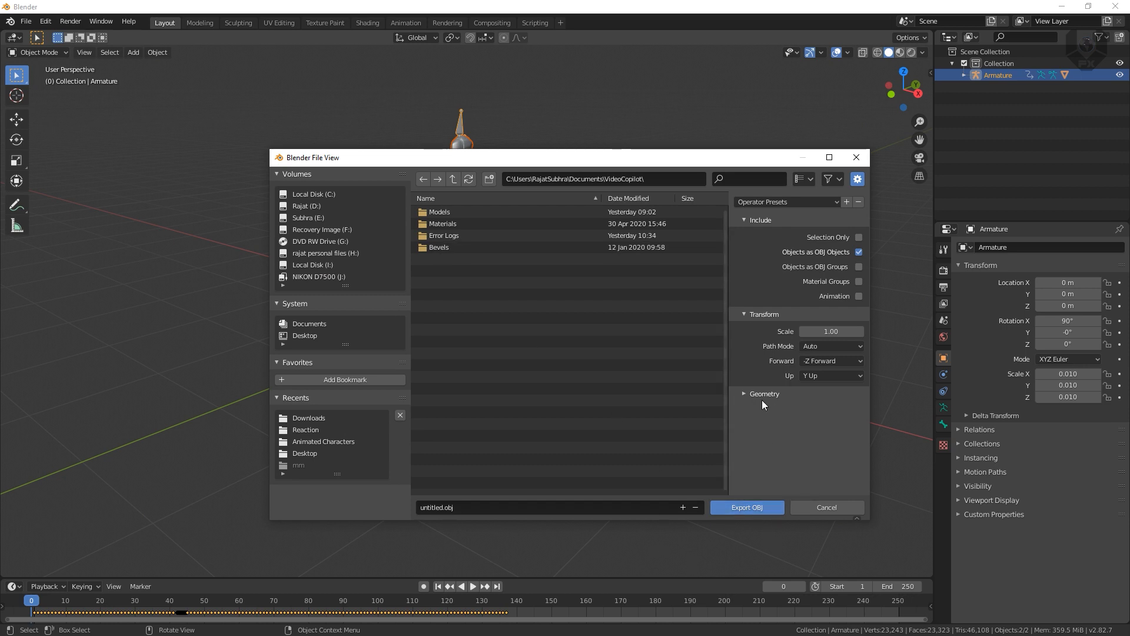
pyautogui.click(858, 297)
pyautogui.click(743, 394)
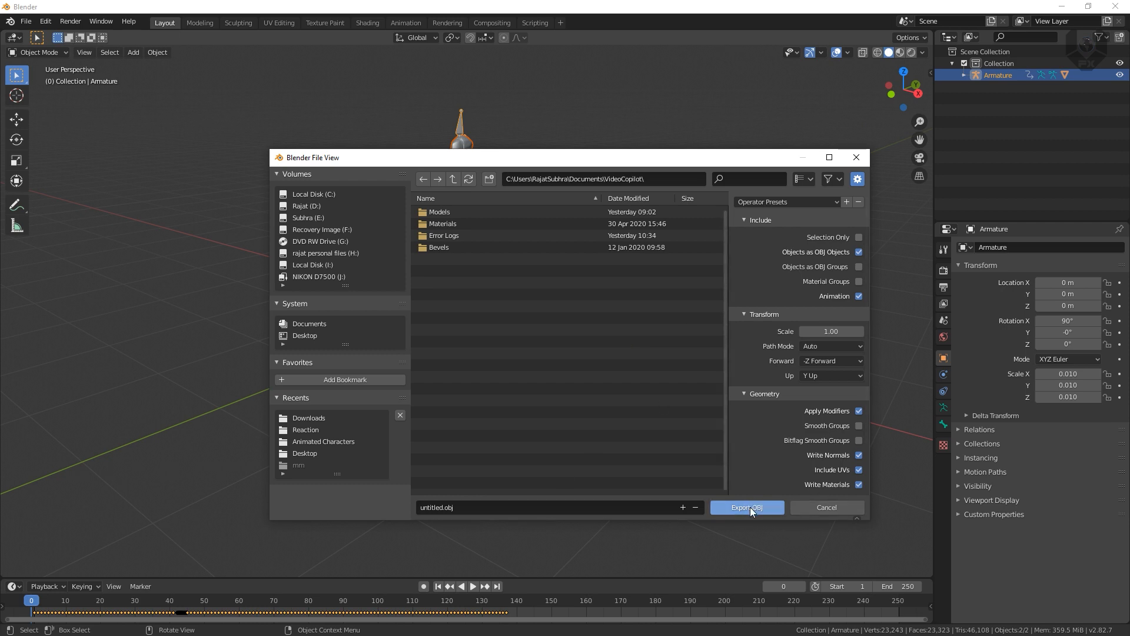
pyautogui.click(771, 509)
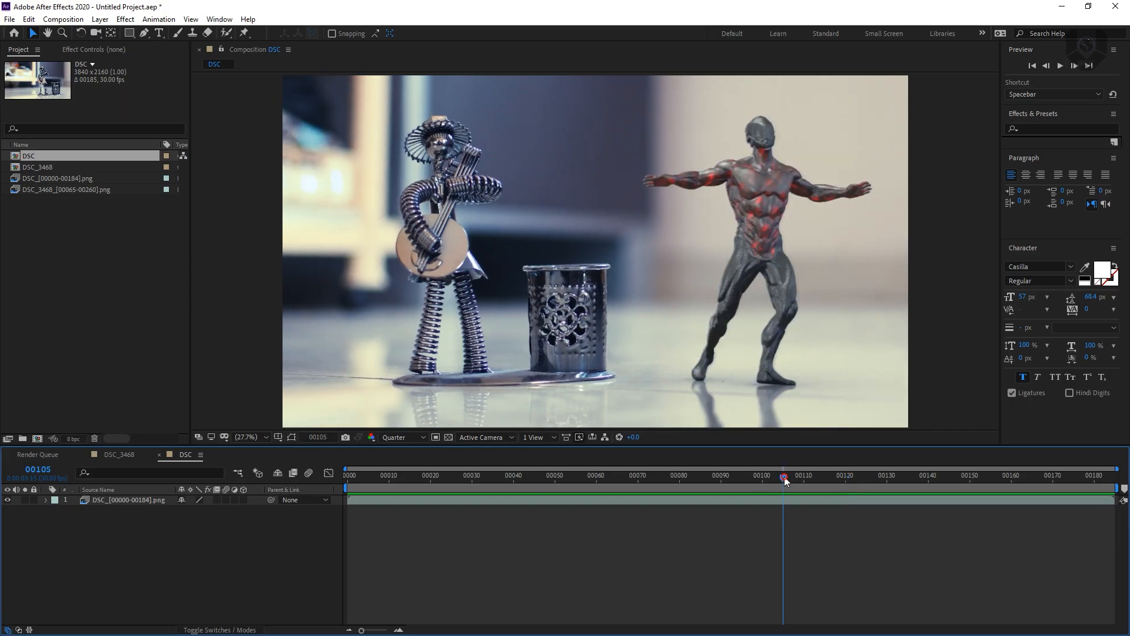
# Switch to After Effects, scrub the DSC composition to frame 150, and delete all compositions and footage from the project
pyautogui.moveTo(784, 476); pyautogui.dragTo(969, 459)
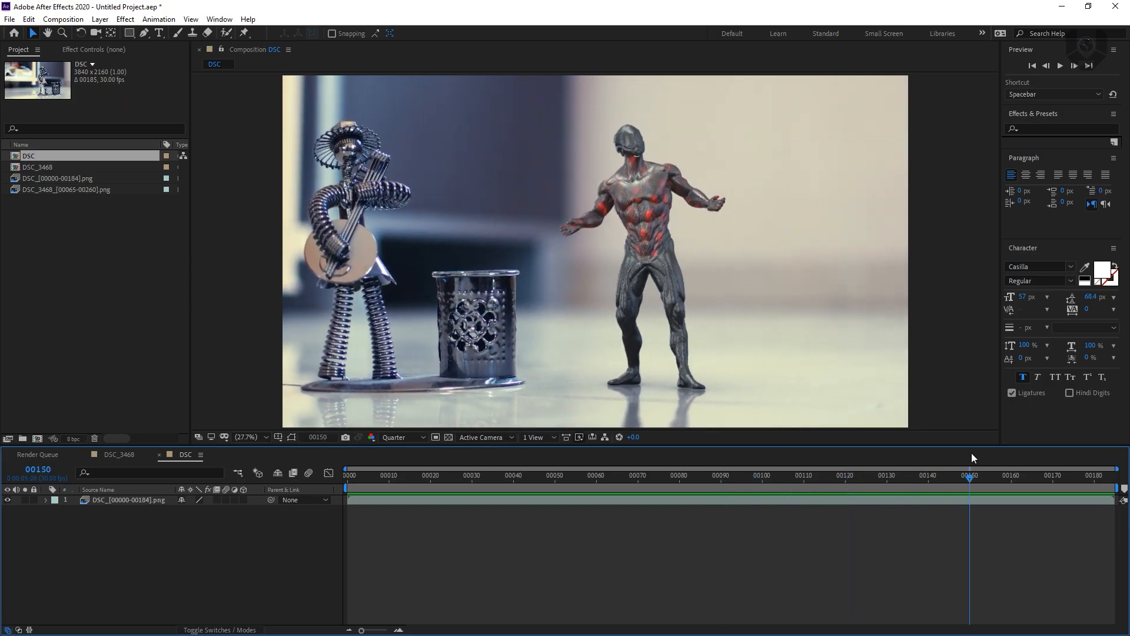
pyautogui.moveTo(23, 289); pyautogui.dragTo(158, 122)
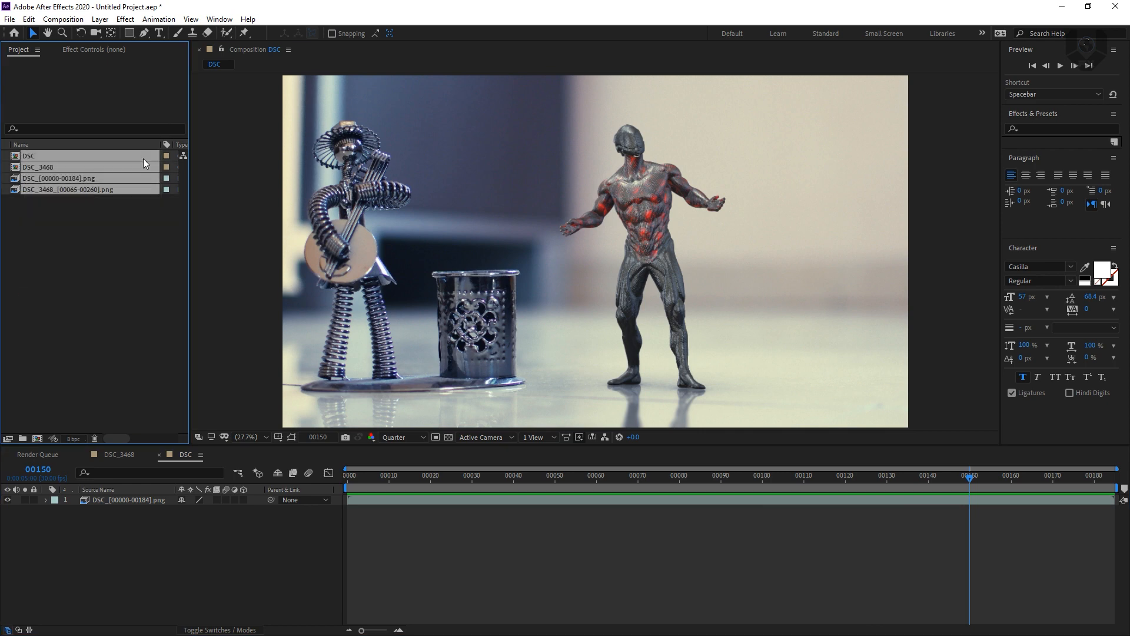
pyautogui.press('Delete')
pyautogui.click(625, 338)
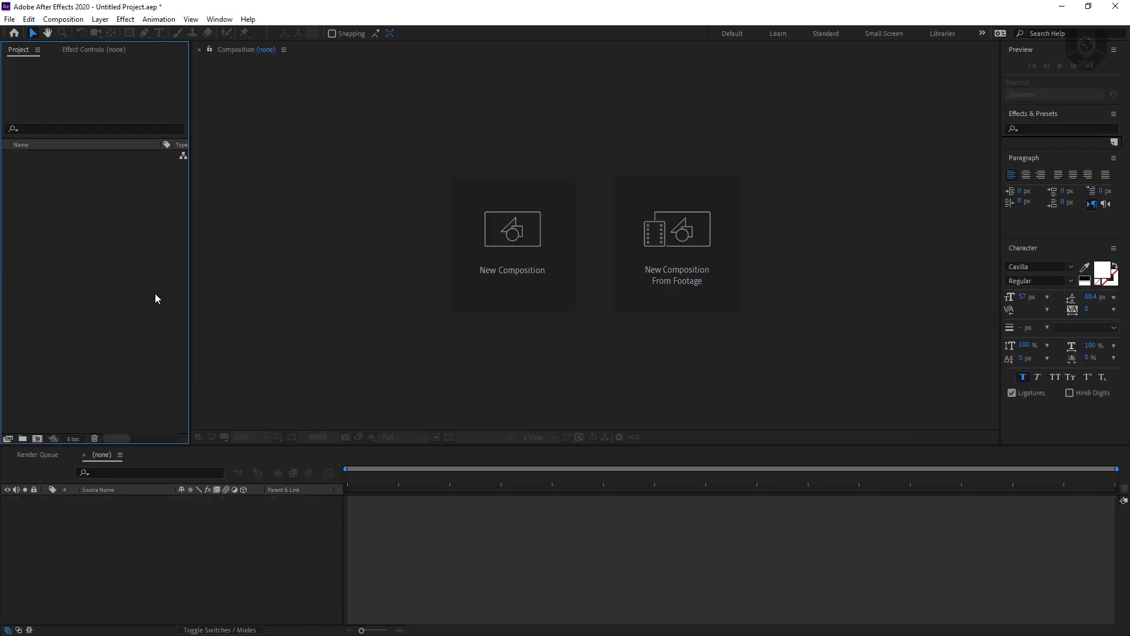
# Import the DSC_2327.MP4 footage into its own composition and trim the composition to end at frame 212
pyautogui.doubleClick(108, 250)
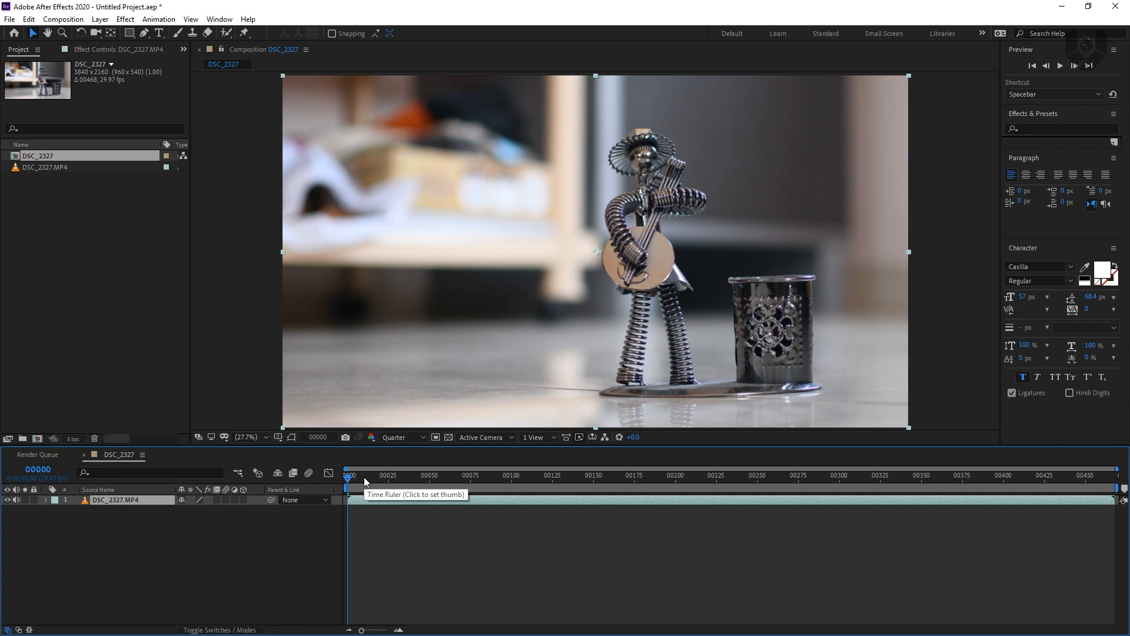
pyautogui.moveTo(418, 474); pyautogui.dragTo(694, 479)
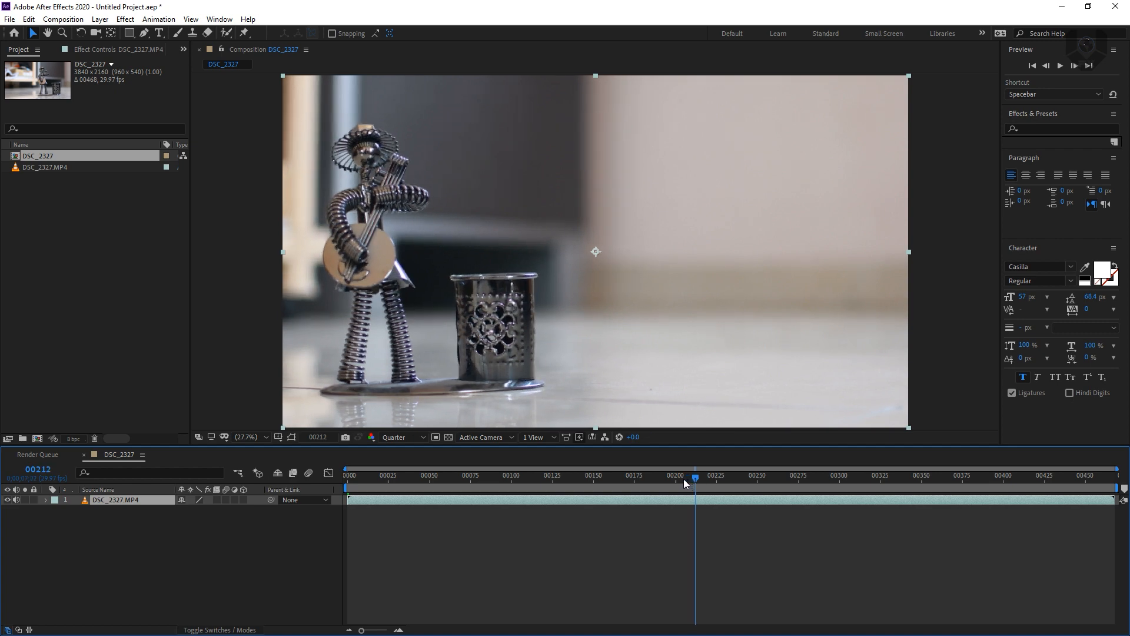
pyautogui.press('n')
pyautogui.rightClick(659, 491)
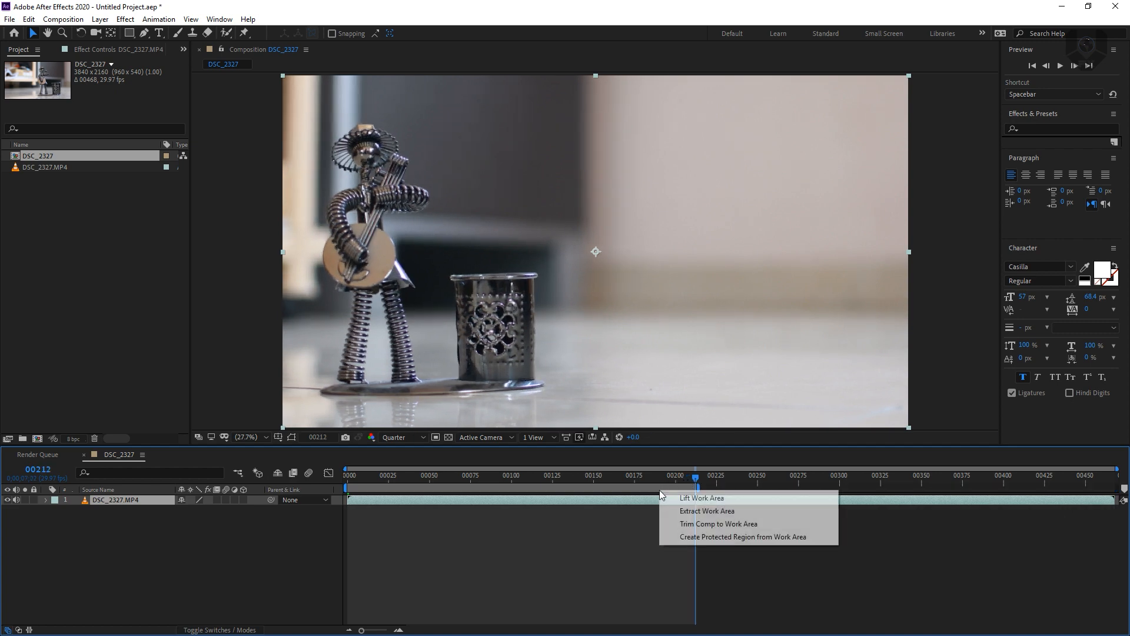
pyautogui.click(718, 523)
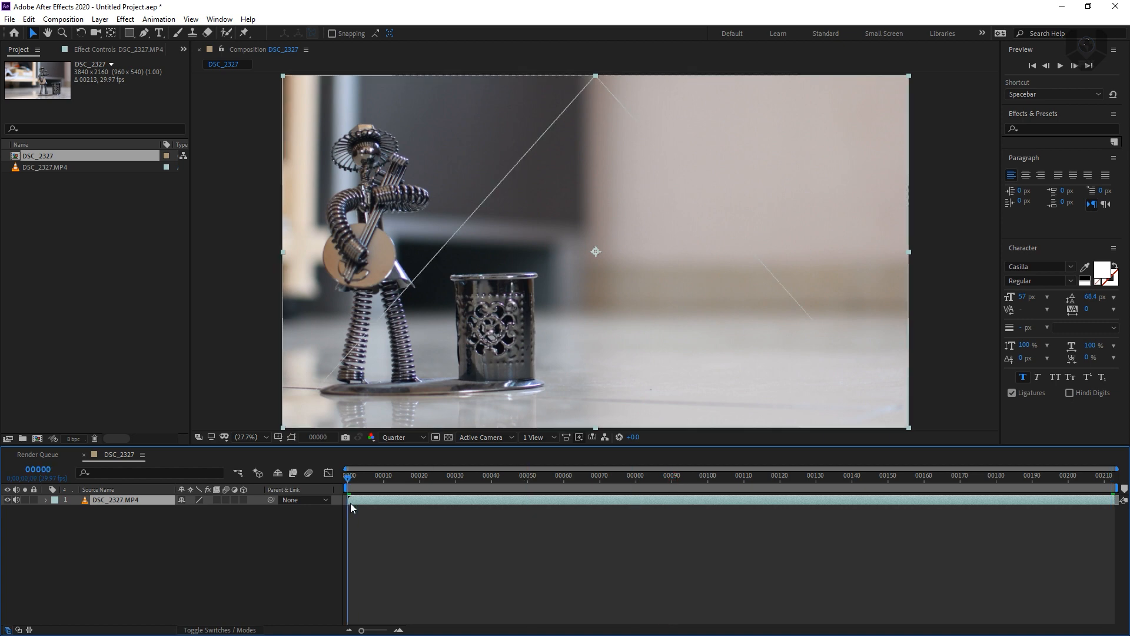
pyautogui.press('space')
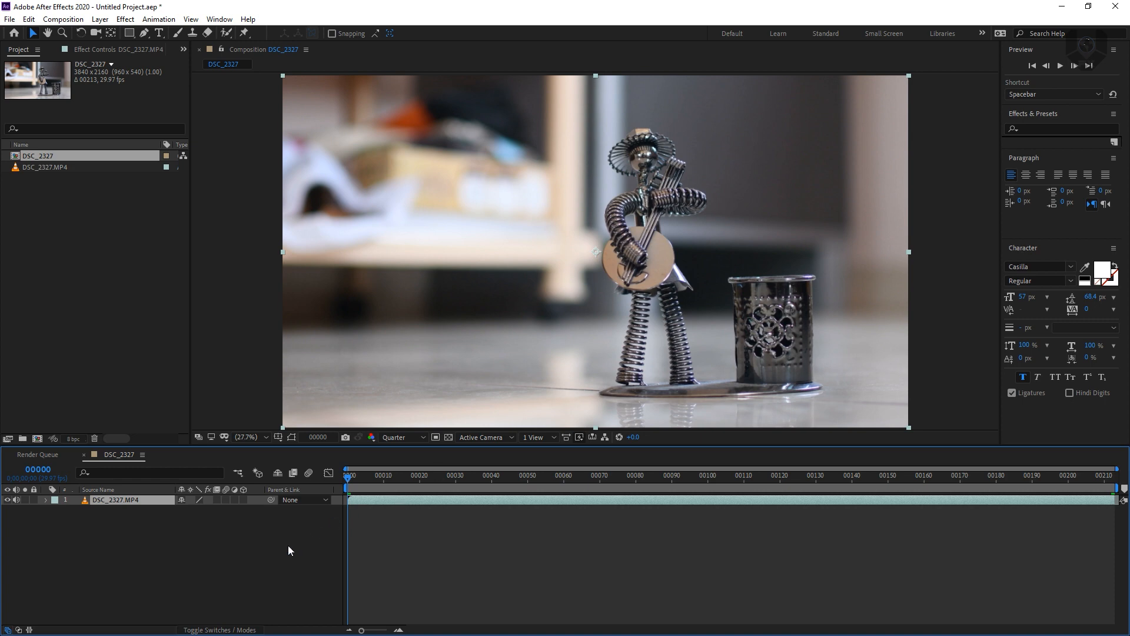
pyautogui.moveTo(360, 476); pyautogui.dragTo(305, 509)
pyautogui.click(179, 586)
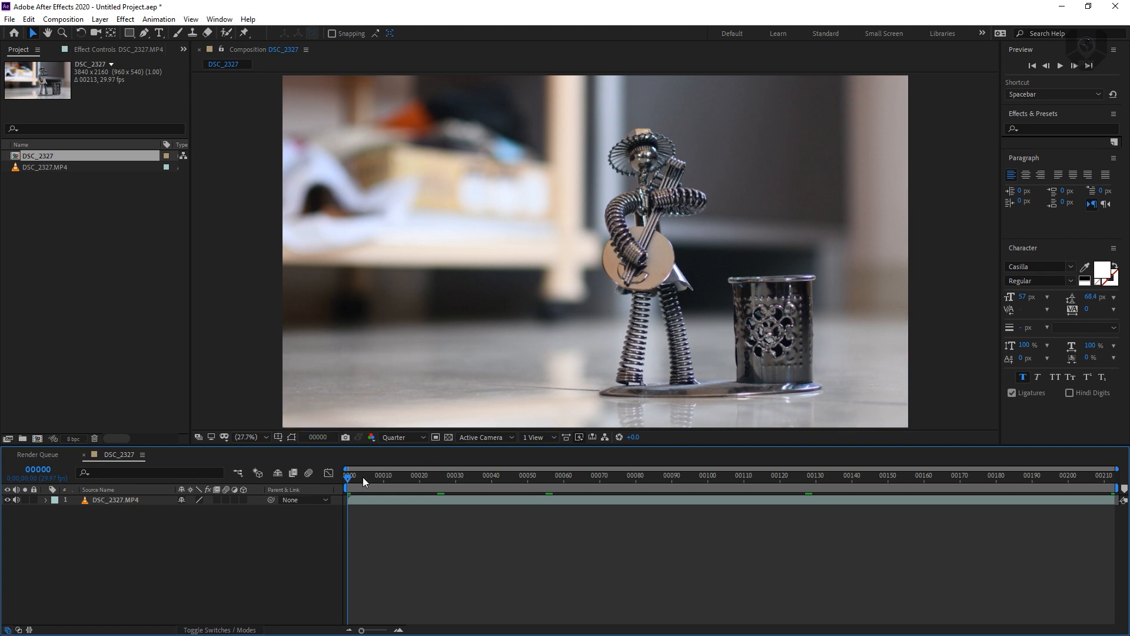
# Run Track Camera on the DSC_2327.MP4 layer
pyautogui.moveTo(362, 478); pyautogui.dragTo(413, 485)
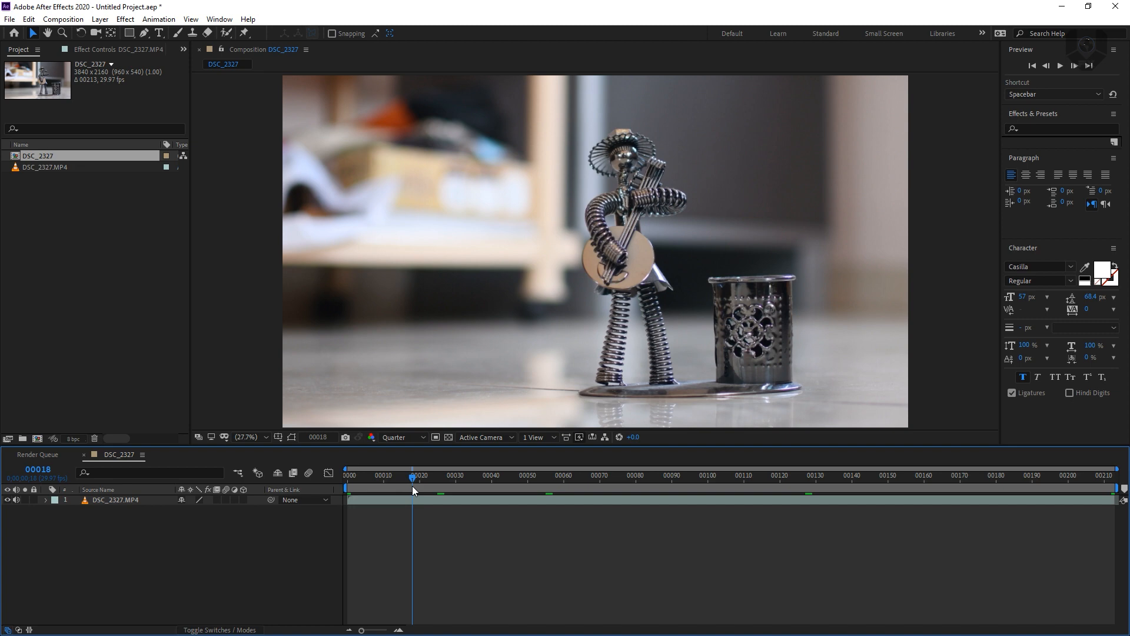
pyautogui.moveTo(412, 485); pyautogui.dragTo(398, 487)
pyautogui.click(135, 502)
pyautogui.click(168, 23)
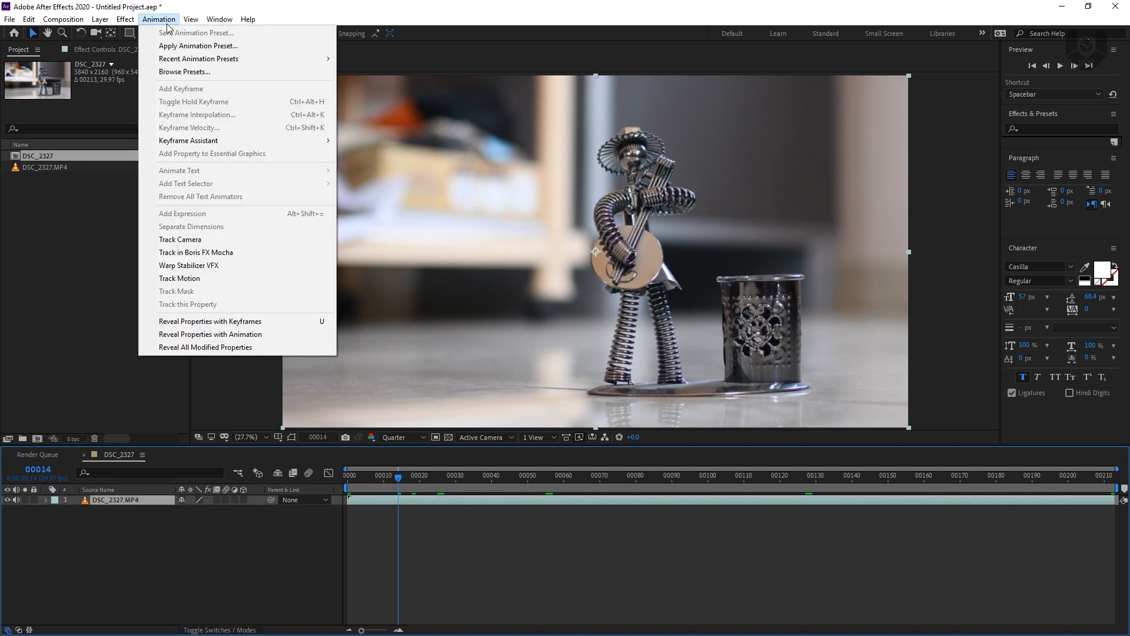
pyautogui.click(189, 241)
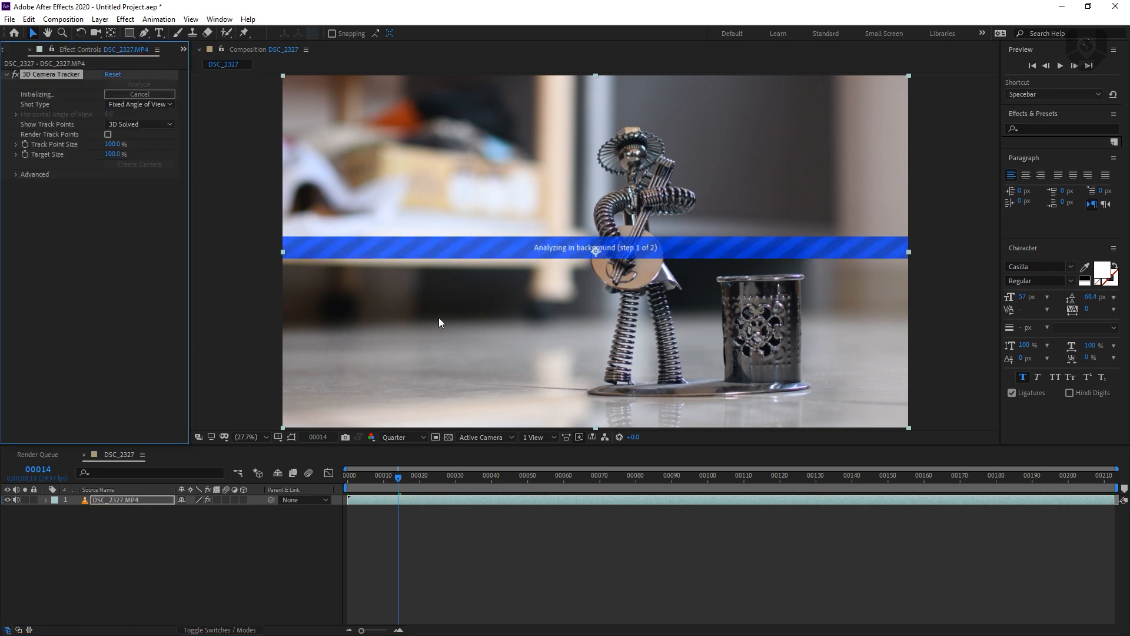
pyautogui.click(261, 530)
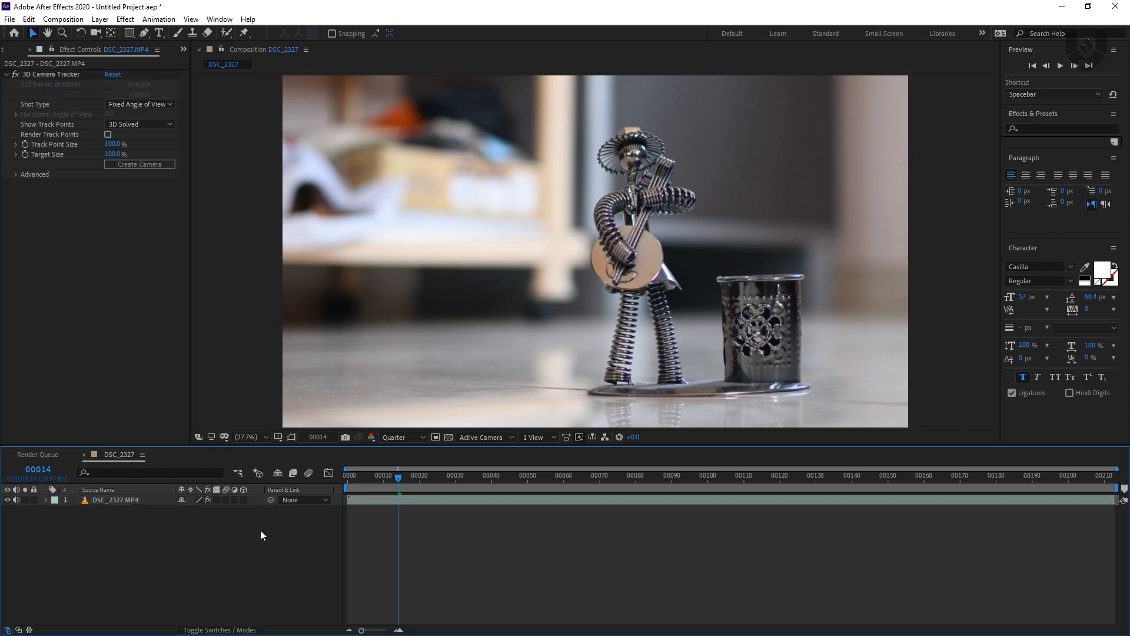
# At frame 50, select the solved track points on the patterned metal cup and create a null and camera from them
pyautogui.click(60, 74)
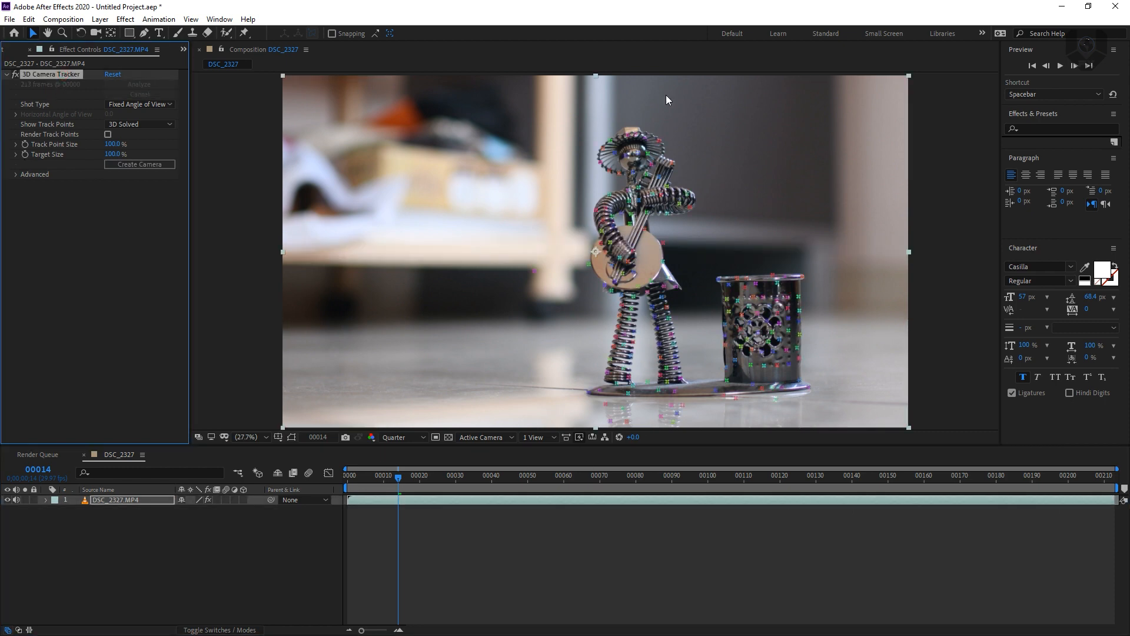
pyautogui.moveTo(510, 475); pyautogui.dragTo(668, 478)
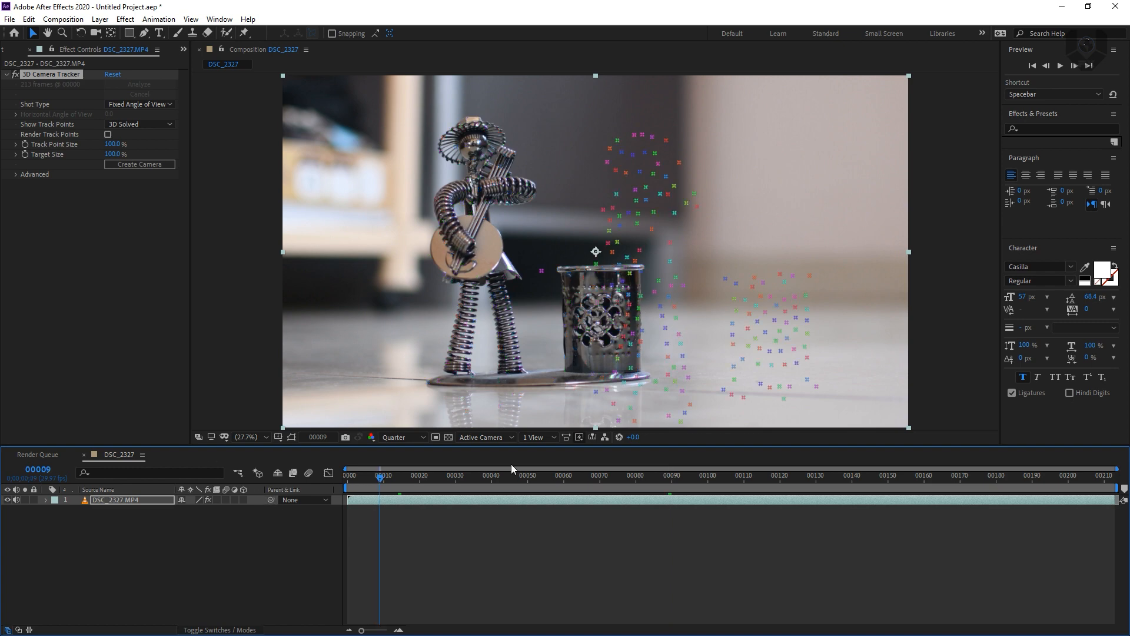
pyautogui.click(528, 475)
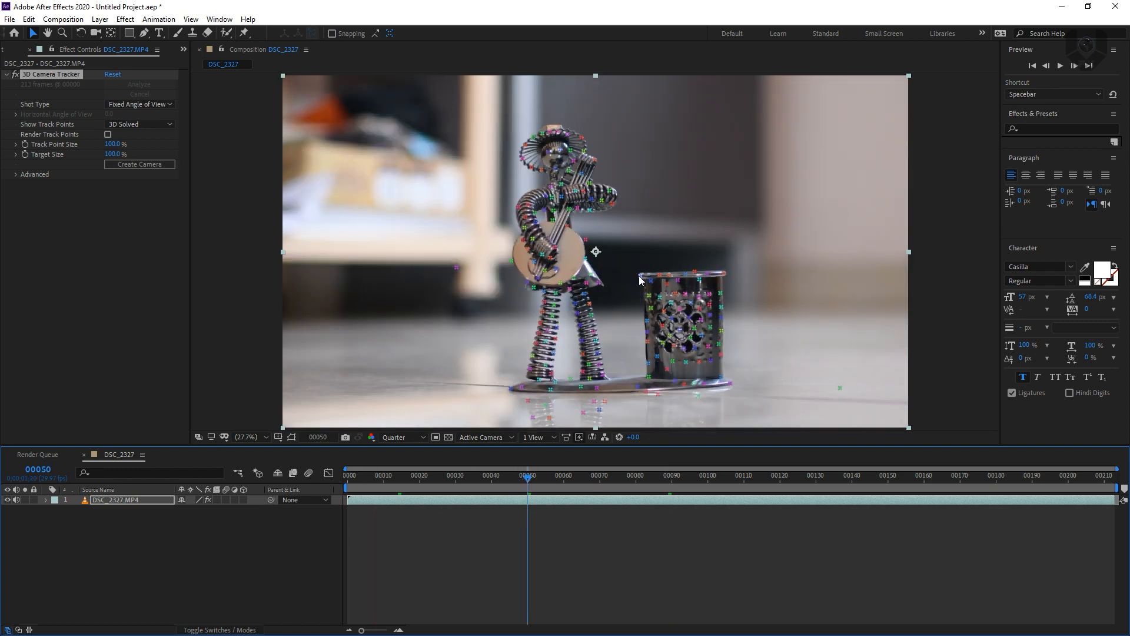
pyautogui.moveTo(724, 330)
pyautogui.mouseDown()
pyautogui.moveTo(662, 372)
pyautogui.moveTo(647, 298)
pyautogui.moveTo(718, 303)
pyautogui.moveTo(712, 349)
pyautogui.mouseUp()
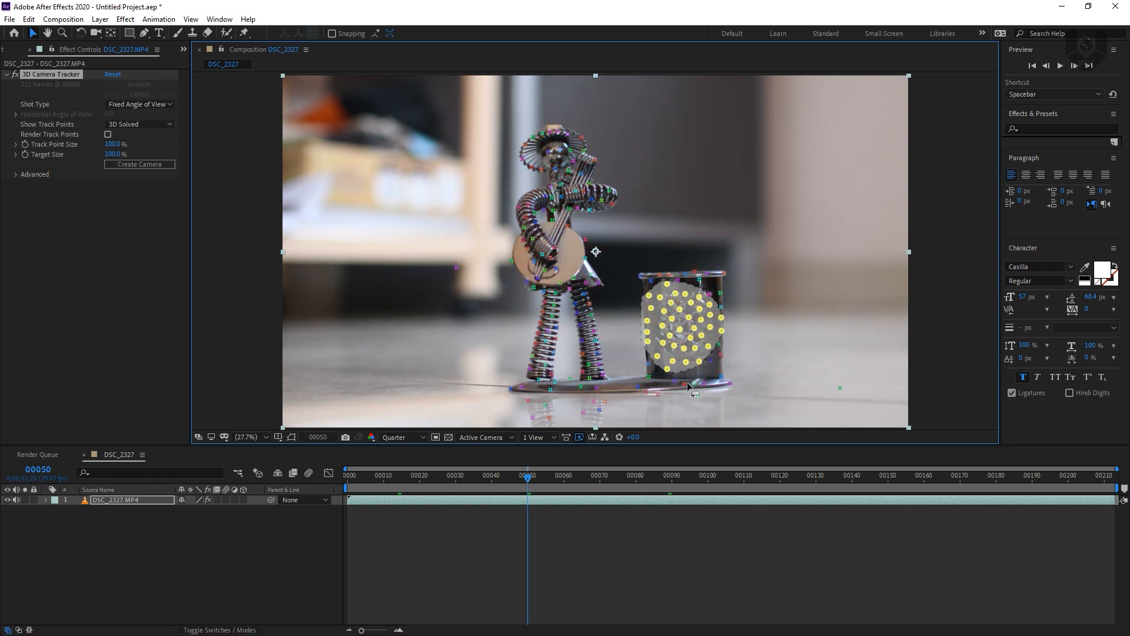
pyautogui.rightClick(683, 309)
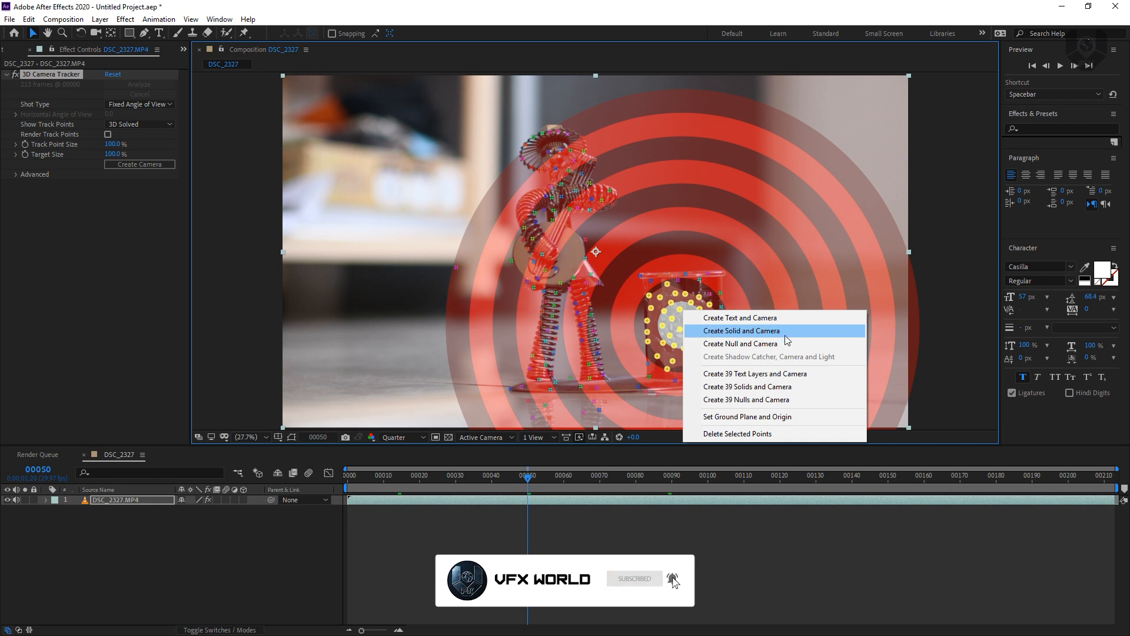
pyautogui.click(729, 347)
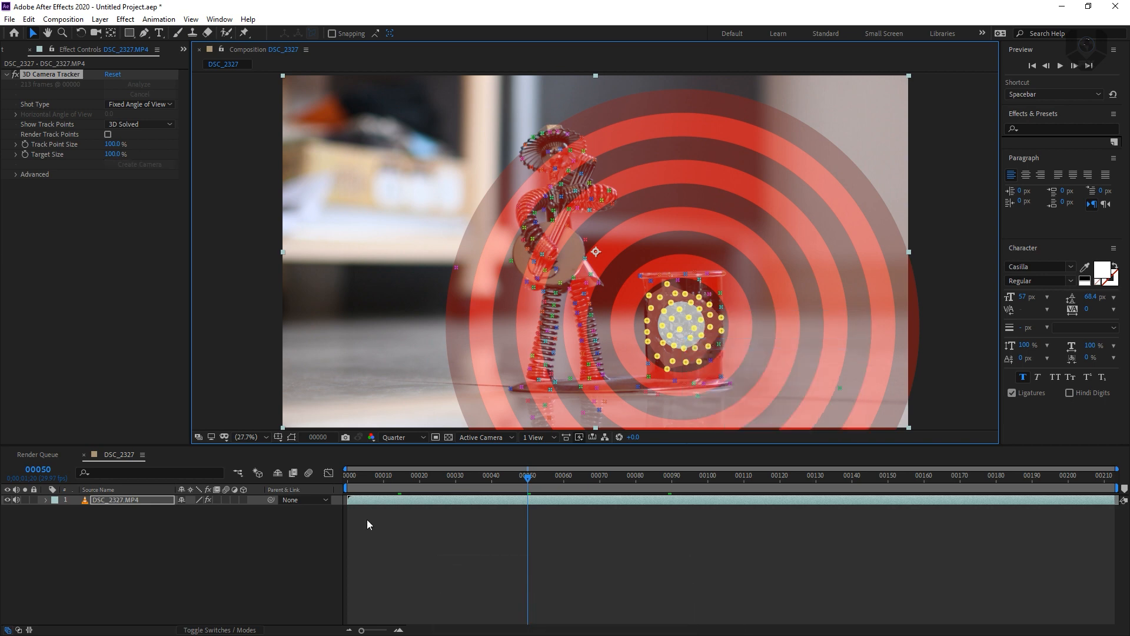
# Scale the Track Null 1 layer to 267%, scrub through the shot to check its tracking, and return to frame 0
pyautogui.click(115, 501)
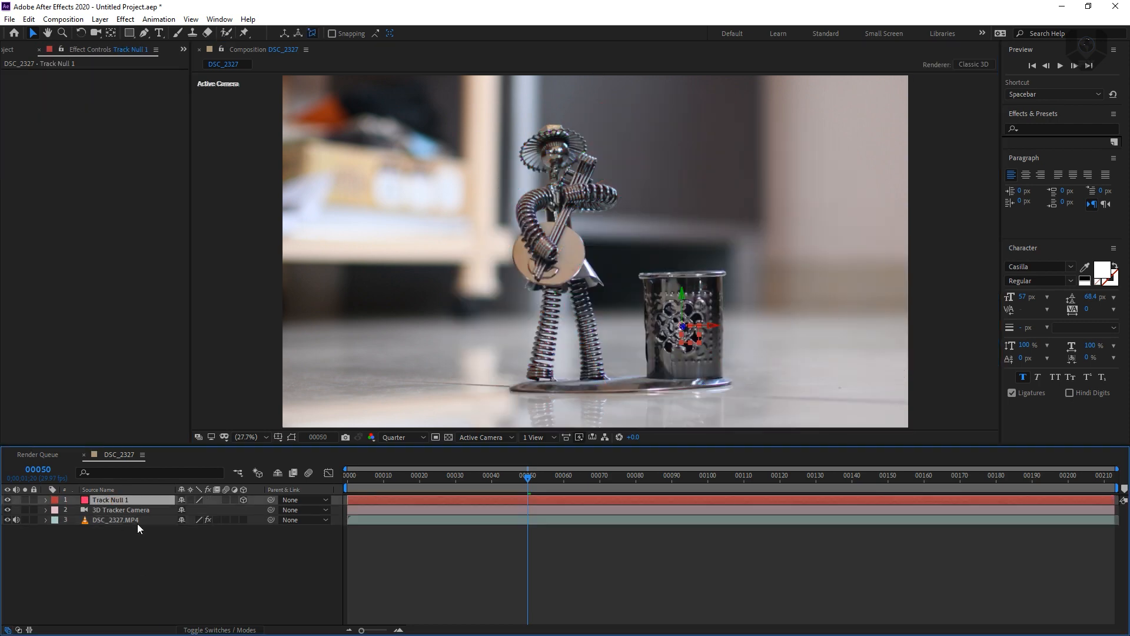
pyautogui.press('s')
pyautogui.moveTo(211, 509); pyautogui.dragTo(310, 509)
pyautogui.click(436, 479)
pyautogui.moveTo(436, 479); pyautogui.dragTo(648, 465)
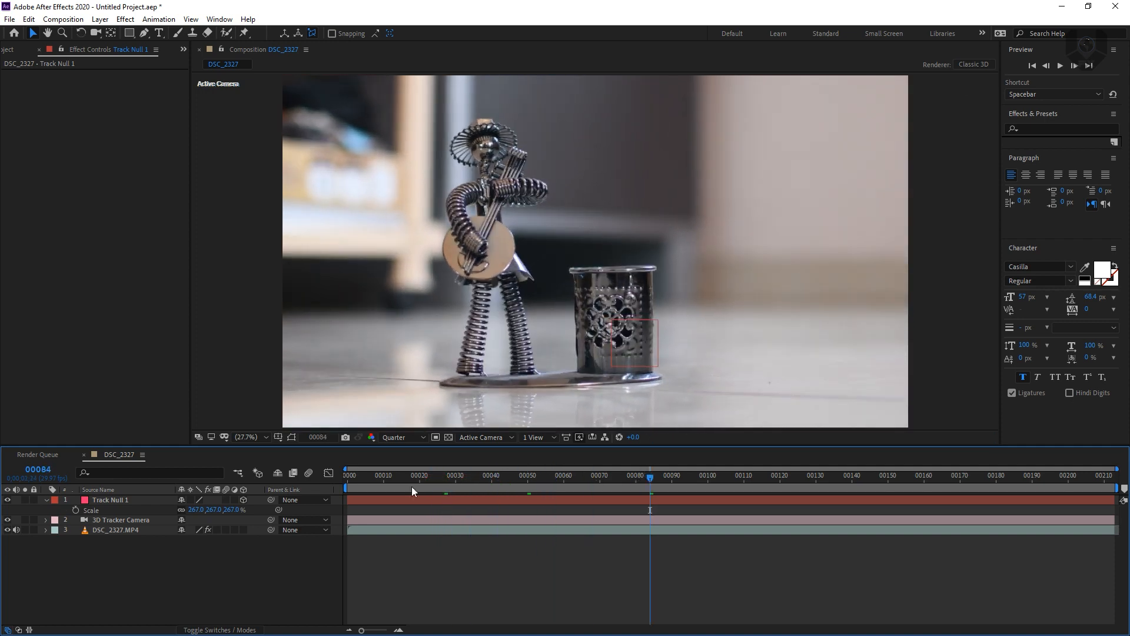
pyautogui.moveTo(364, 479); pyautogui.dragTo(331, 478)
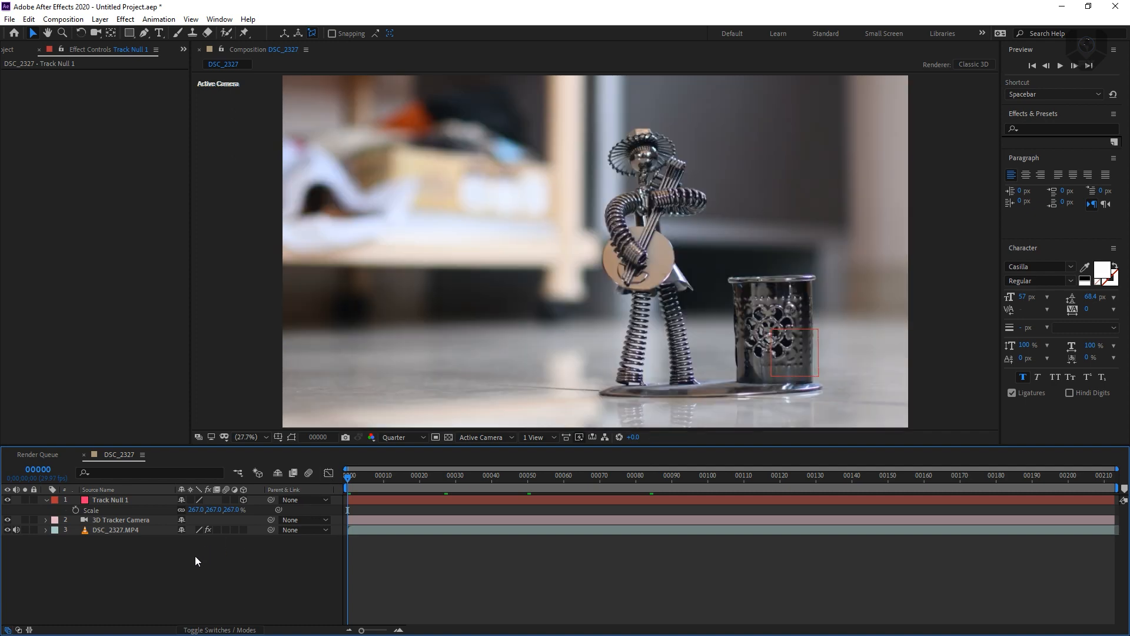
# Create a black 3840 x 2160 px solid named Element 3d
pyautogui.rightClick(195, 556)
pyautogui.moveTo(233, 426)
pyautogui.click(378, 456)
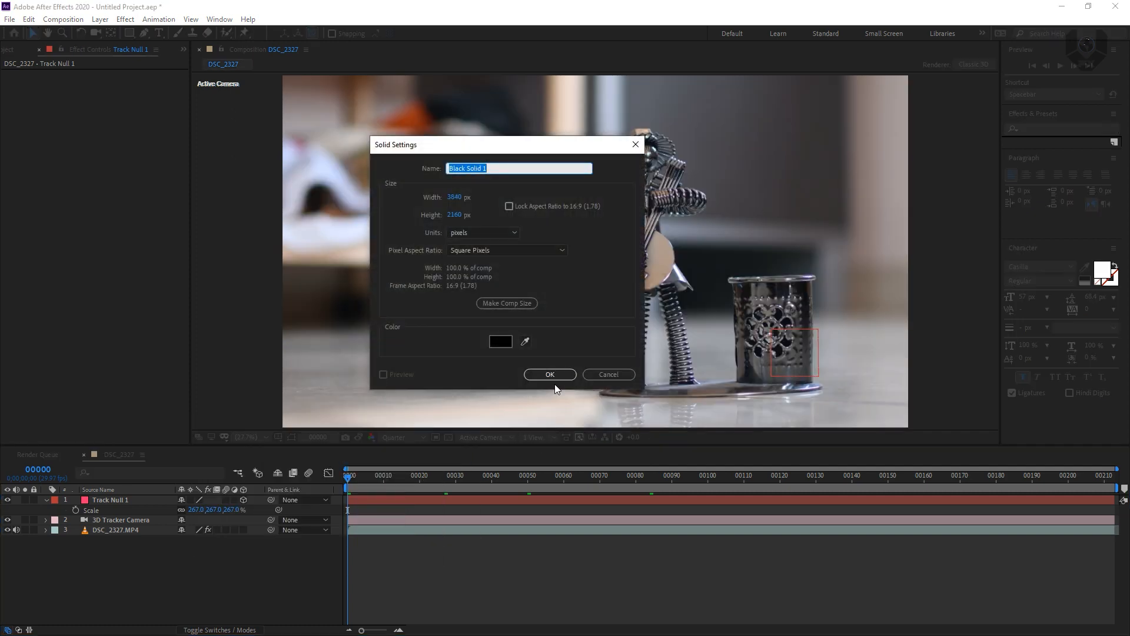
pyautogui.write('lement 3d')
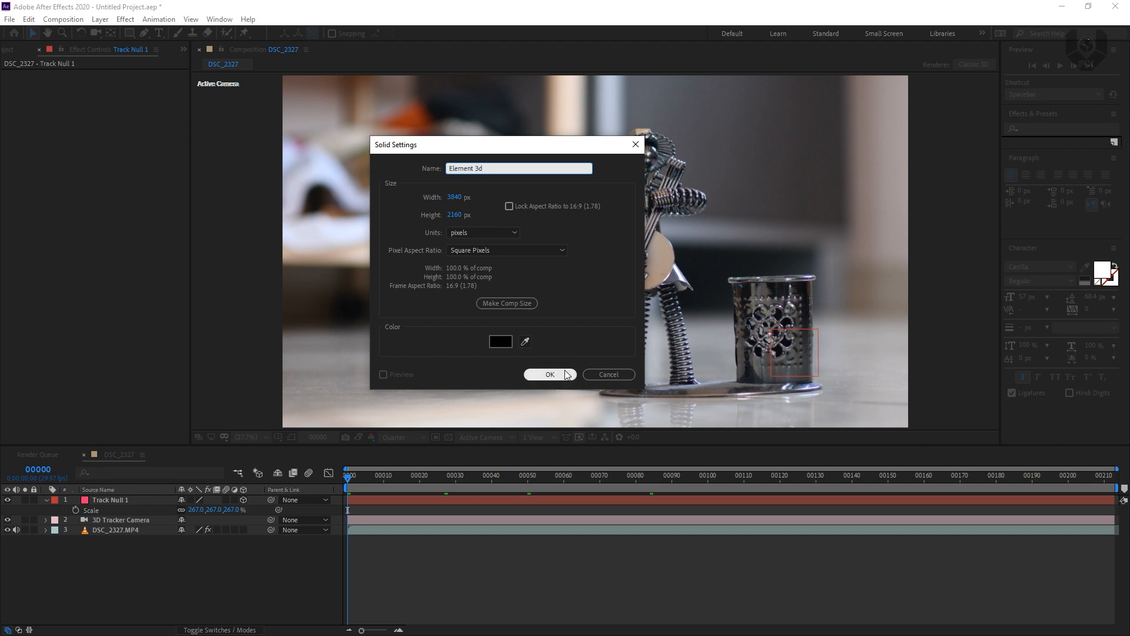
pyautogui.click(550, 375)
# Apply the Video Copilot Element effect to the Element 3d solid
pyautogui.rightClick(82, 152)
pyautogui.moveTo(103, 102)
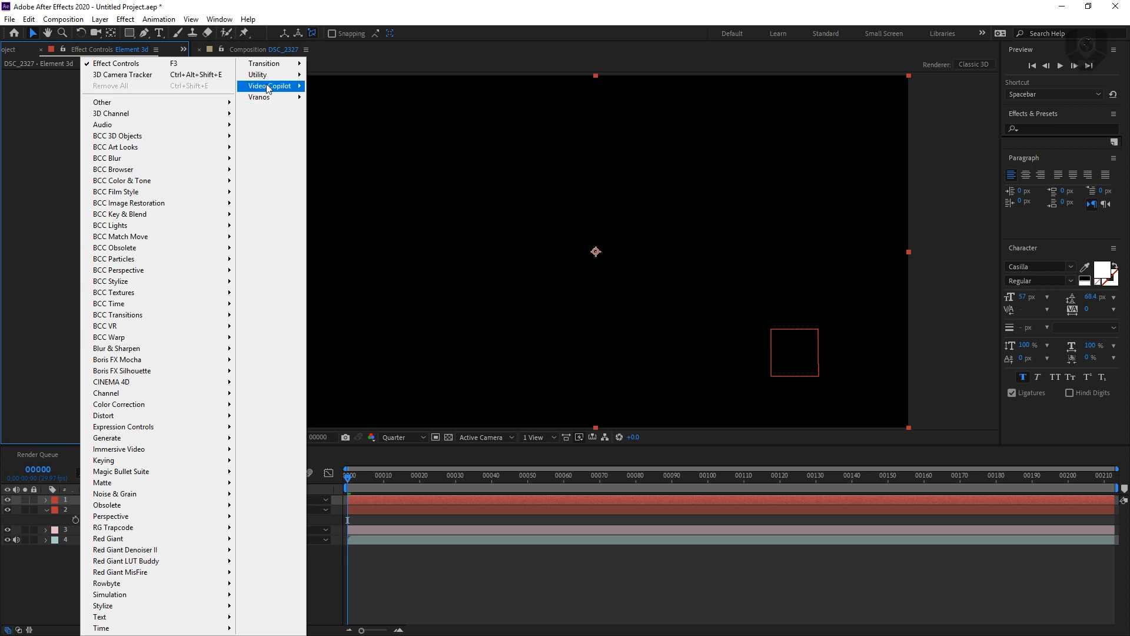
pyautogui.moveTo(269, 86)
pyautogui.click(340, 87)
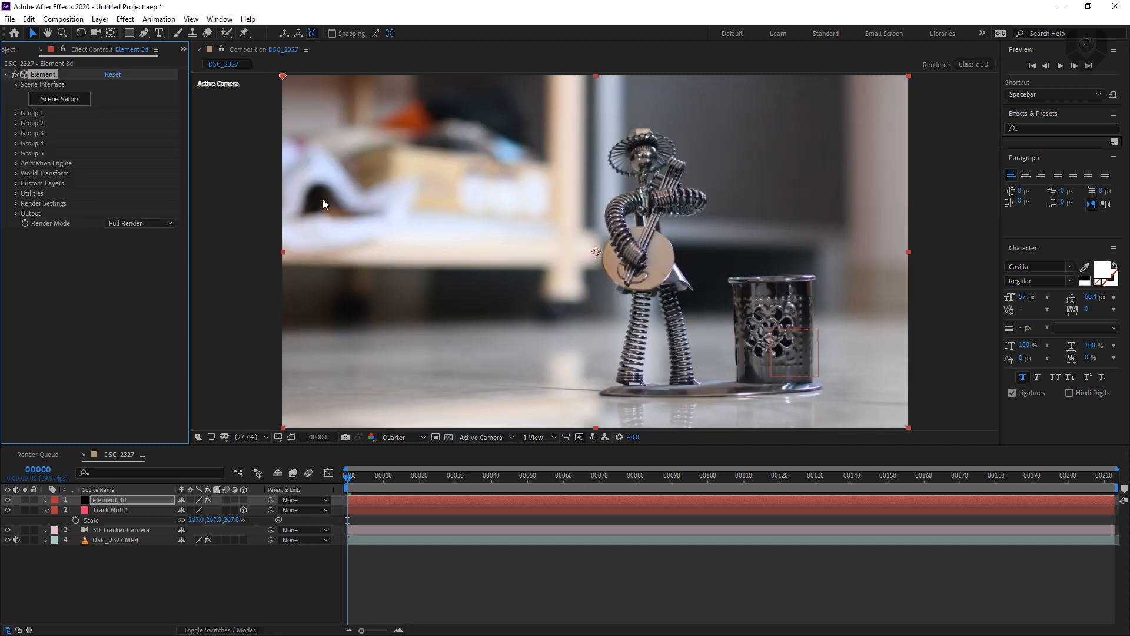
# Open Element's Scene Setup and start a 3D Sequence import from the VideoCopilot\Models\Animated Characters\Reaction folder
pyautogui.click(70, 100)
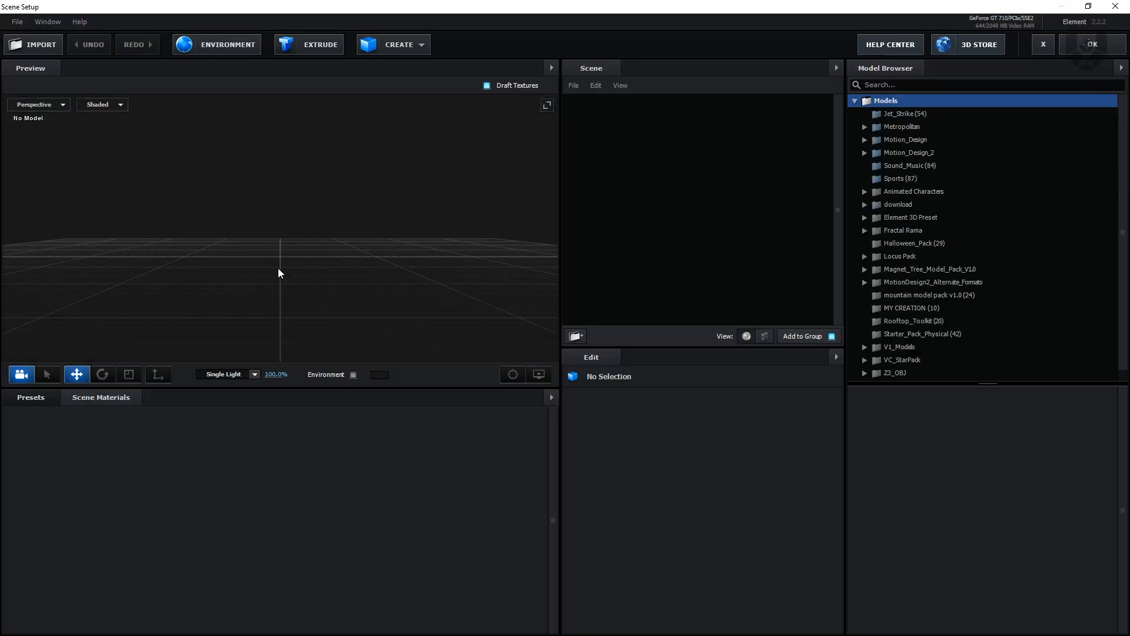
pyautogui.moveTo(296, 288); pyautogui.dragTo(295, 291)
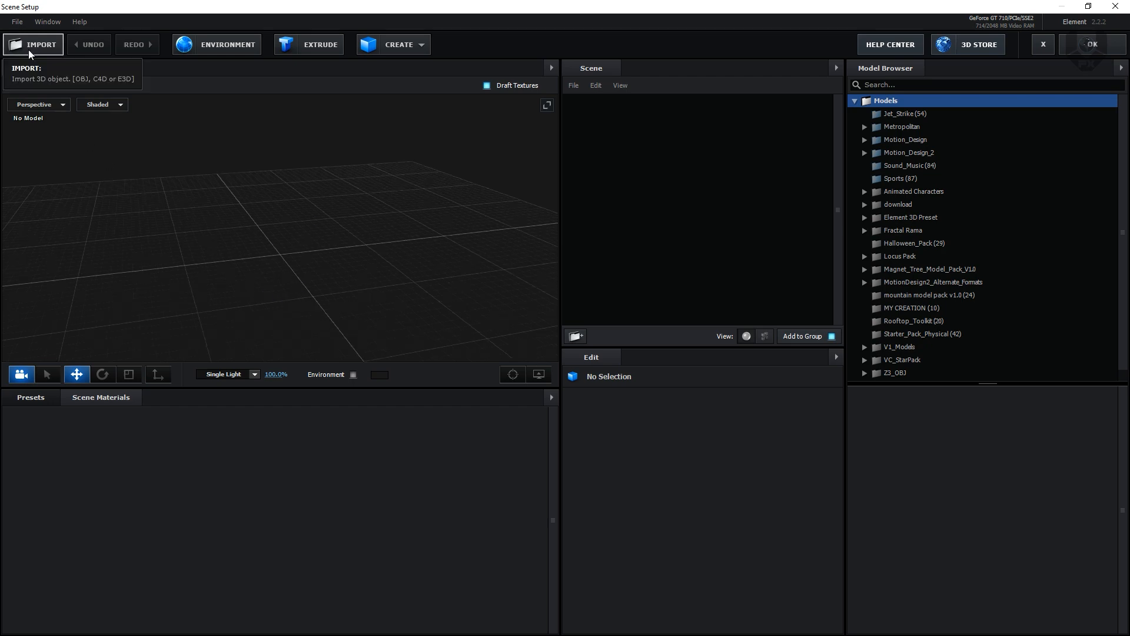
pyautogui.click(18, 23)
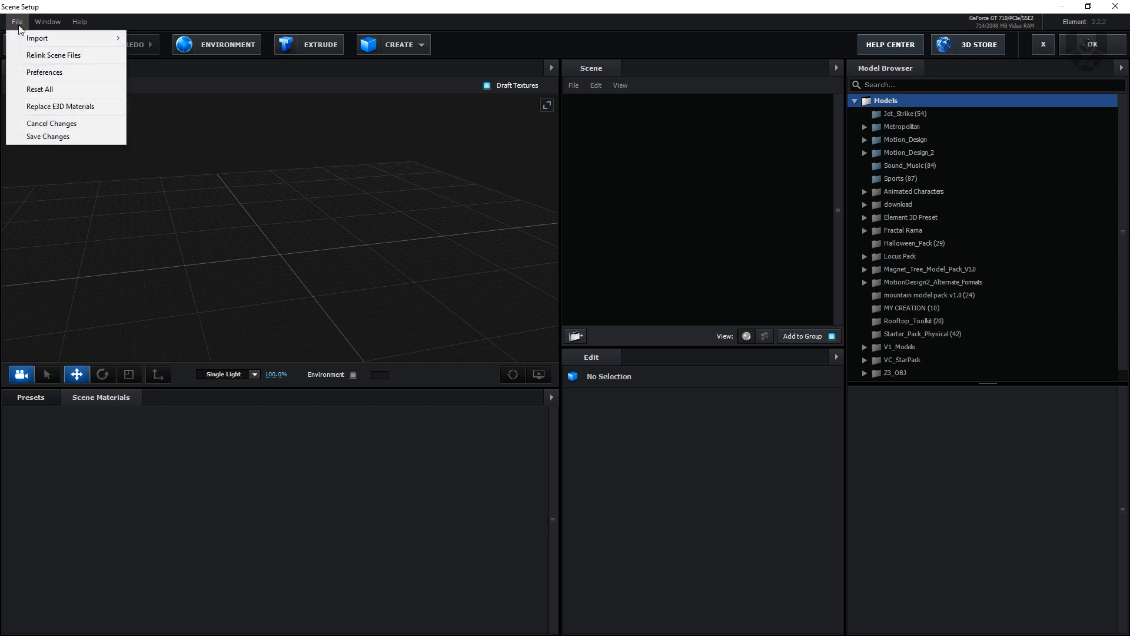
pyautogui.moveTo(32, 37)
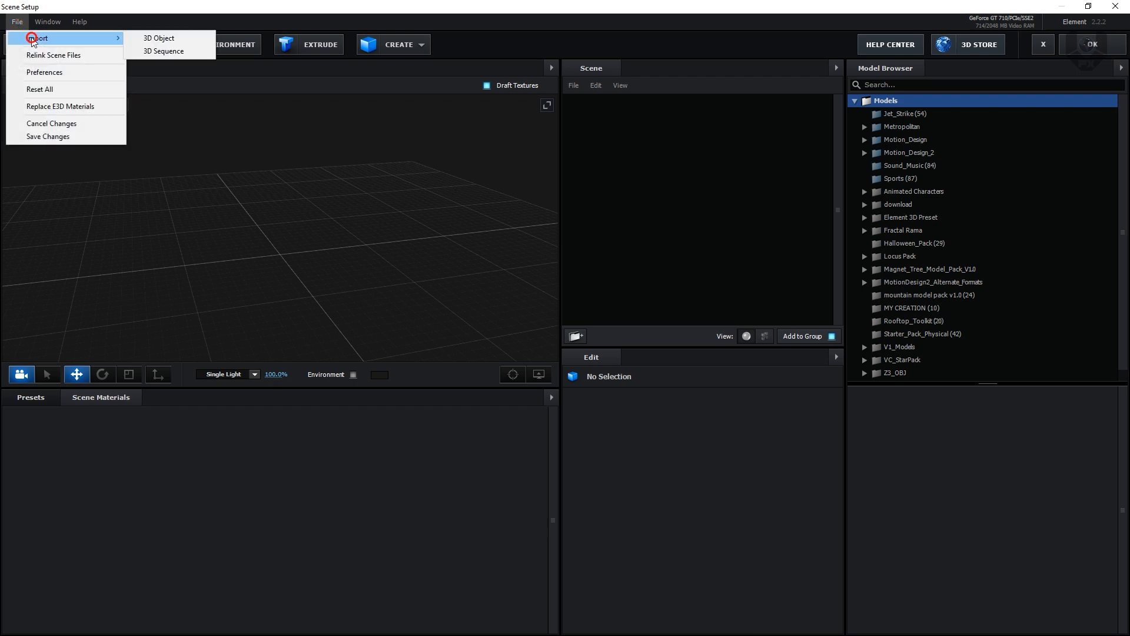
pyautogui.click(168, 53)
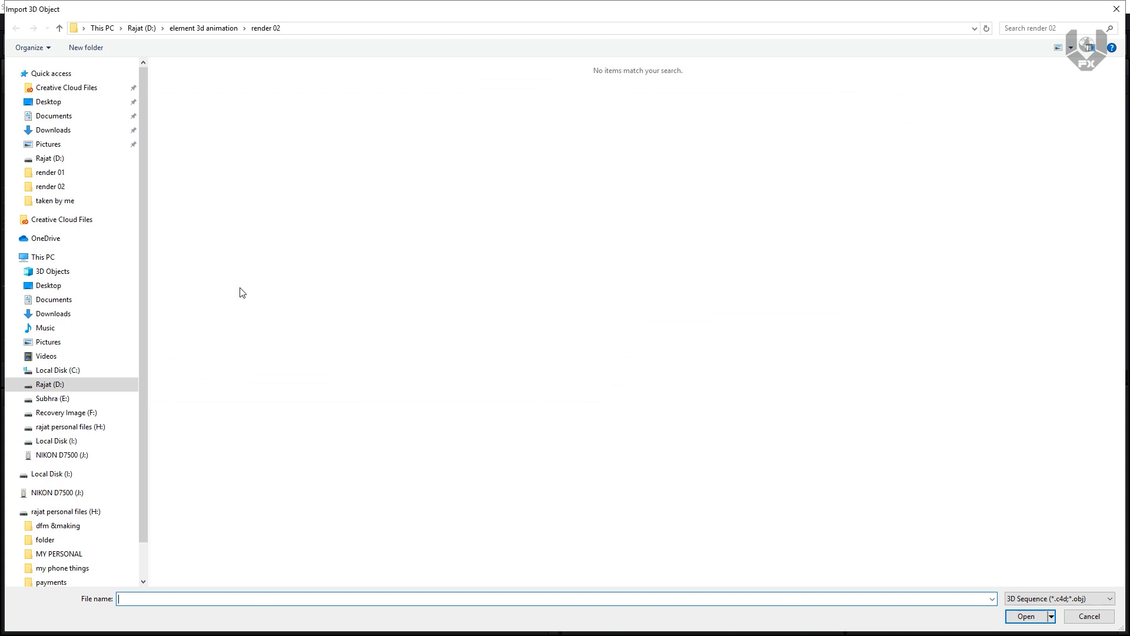
pyautogui.click(88, 386)
pyautogui.doubleClick(380, 115)
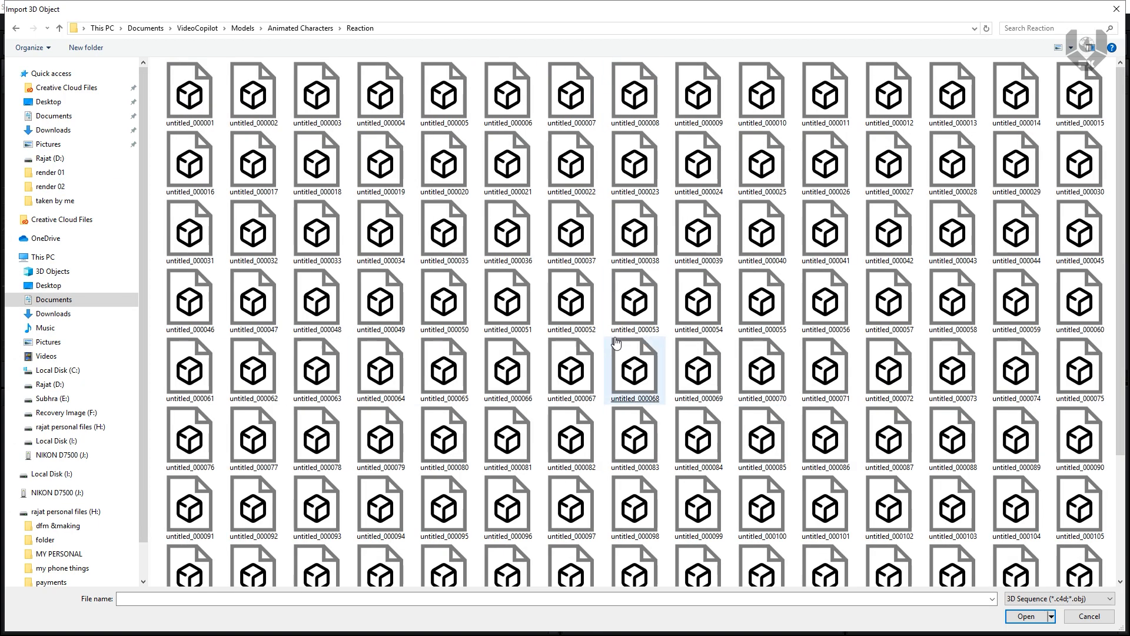
# Open untitled_000001 as the first file of the 3D sequence
pyautogui.click(634, 368)
pyautogui.scroll(-1, 638, 353)
pyautogui.scroll(1, 640, 347)
pyautogui.scroll(-3, 362, 464)
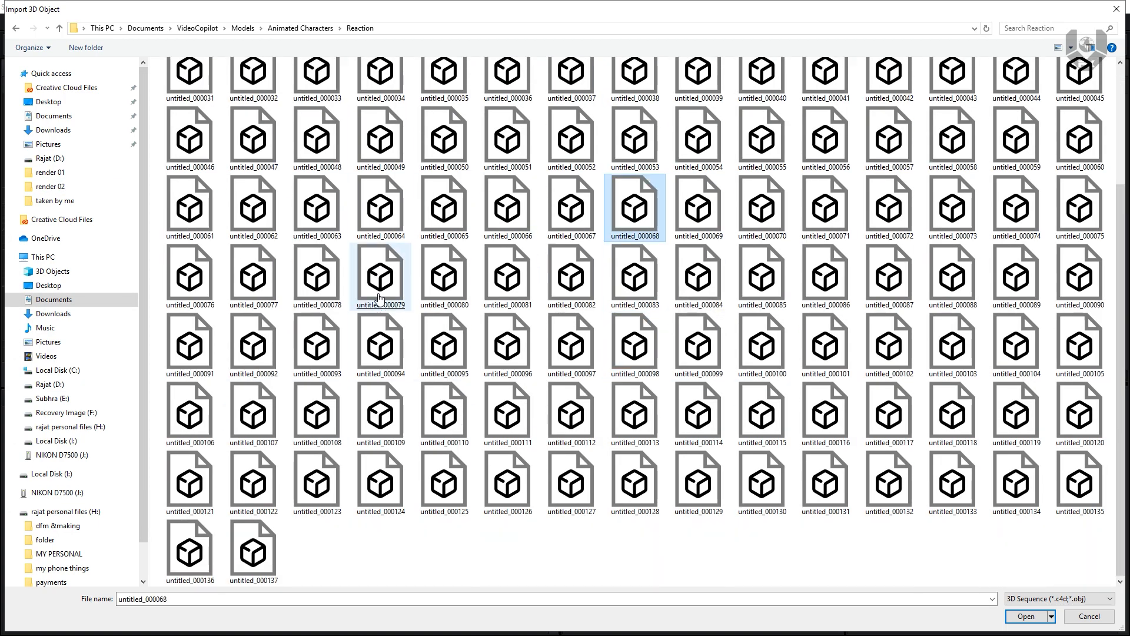
pyautogui.click(376, 294)
pyautogui.scroll(3, 374, 294)
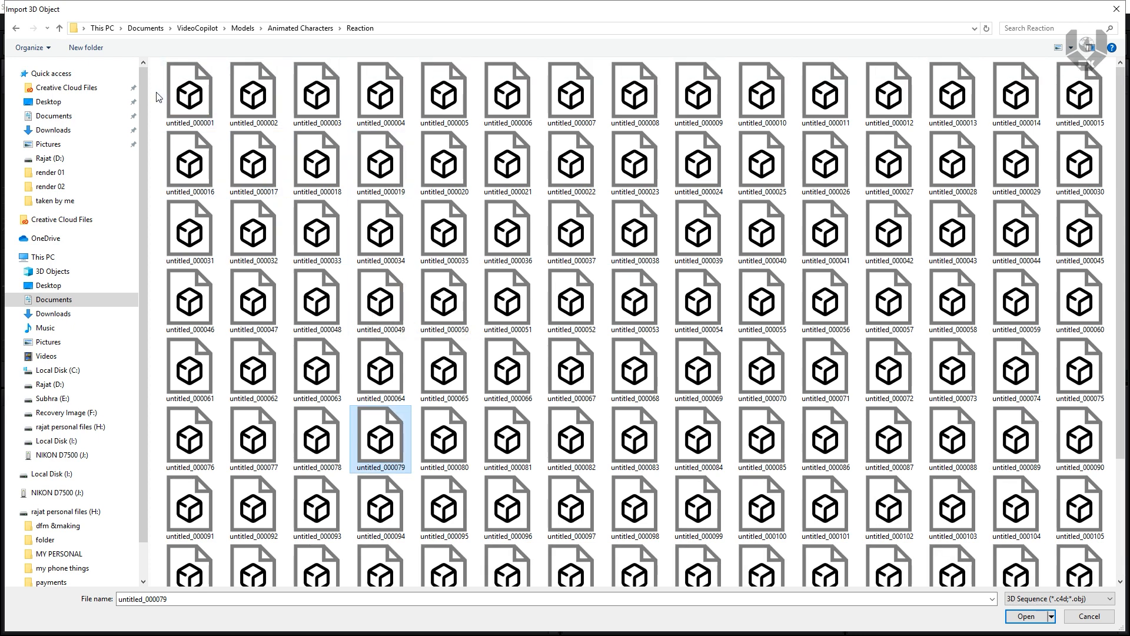
pyautogui.click(180, 104)
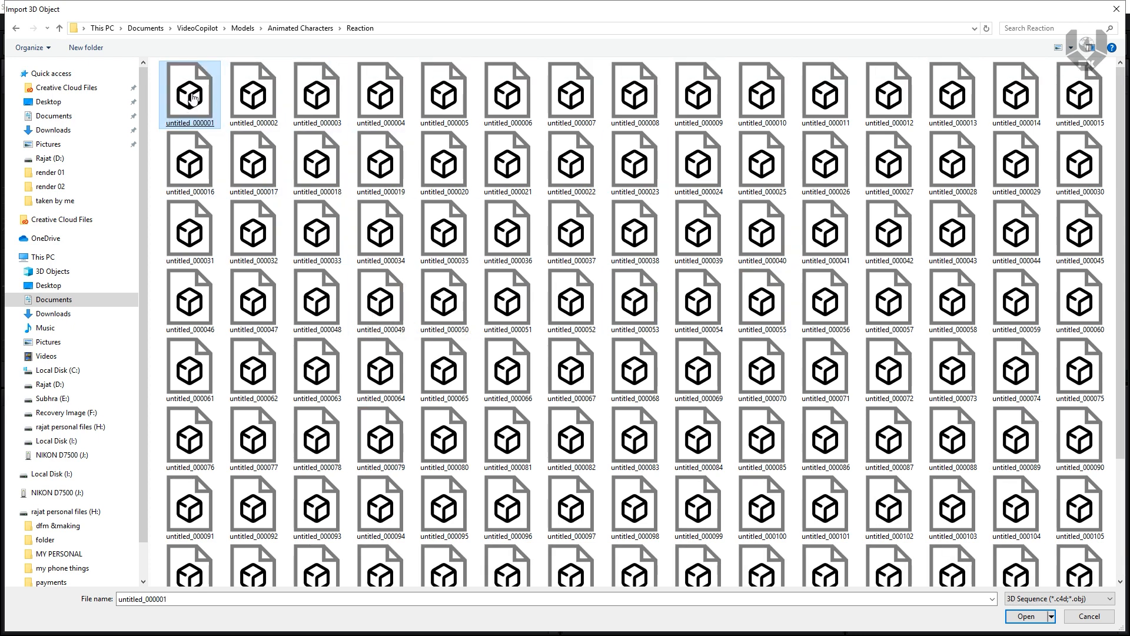
pyautogui.press('Return')
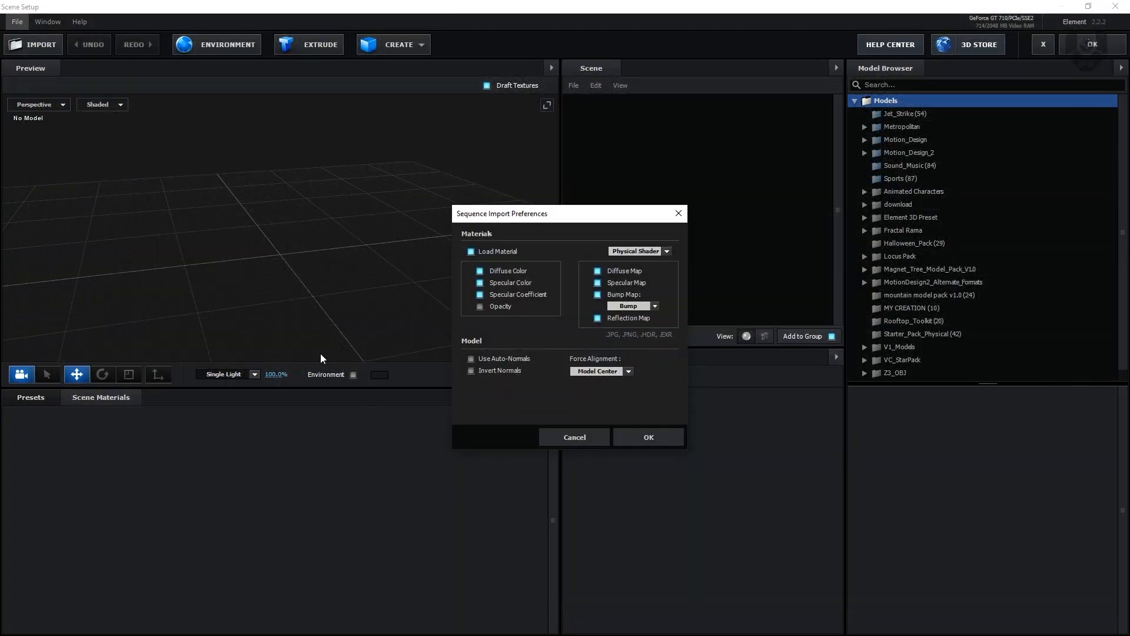
# Import the 3D sequence with force alignment set to Bottom and the Physical Shader kept, and normalize the model's size
pyautogui.click(590, 373)
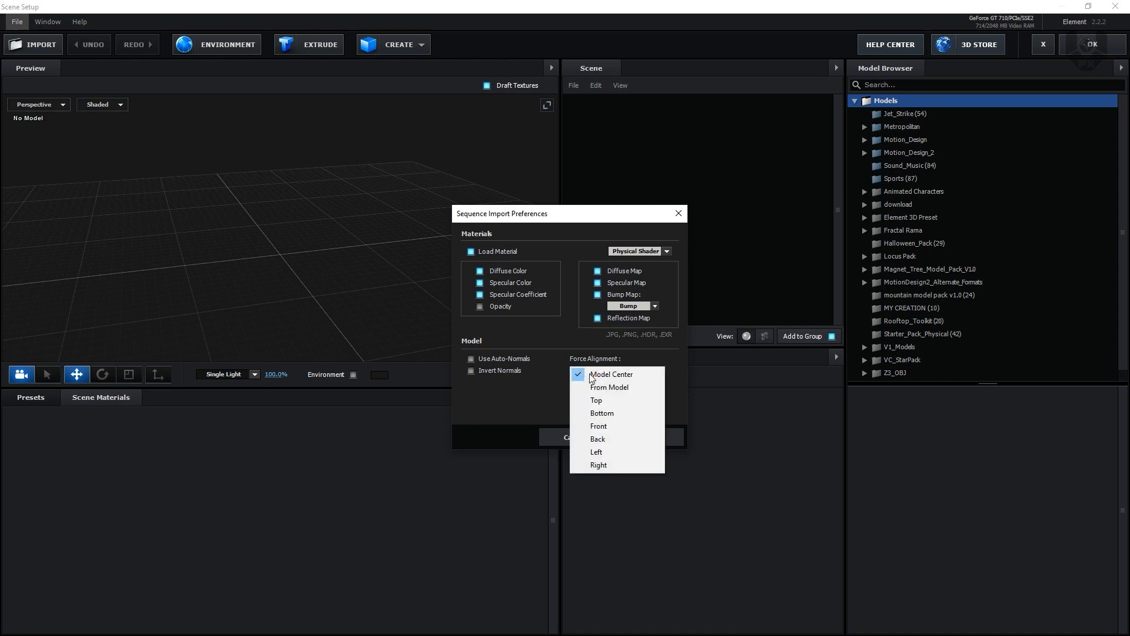
pyautogui.click(606, 413)
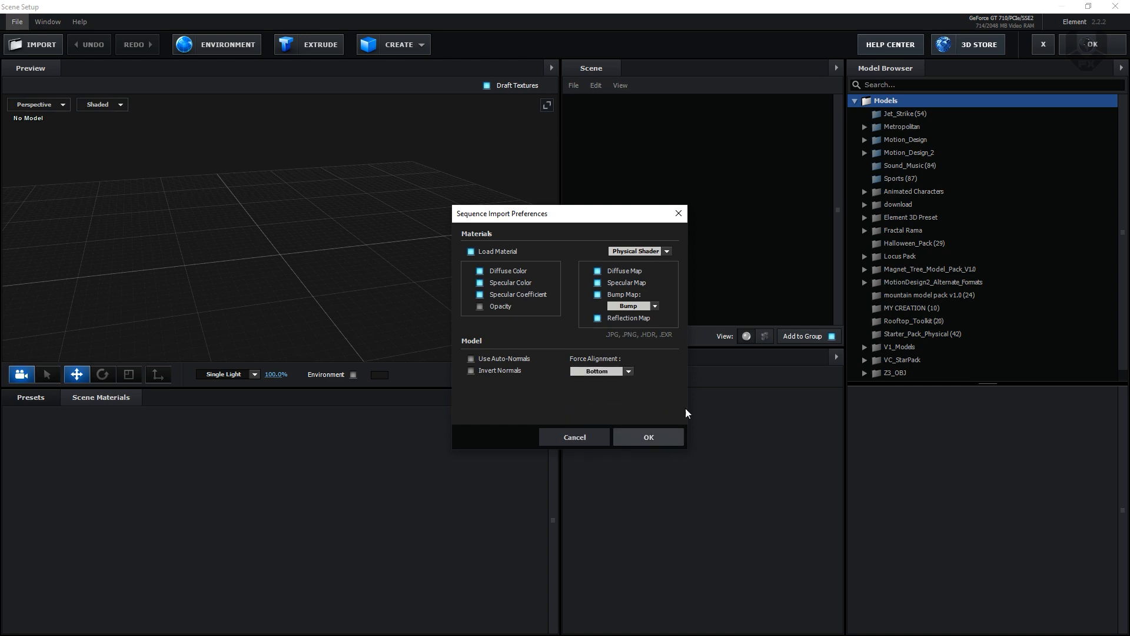
pyautogui.click(617, 251)
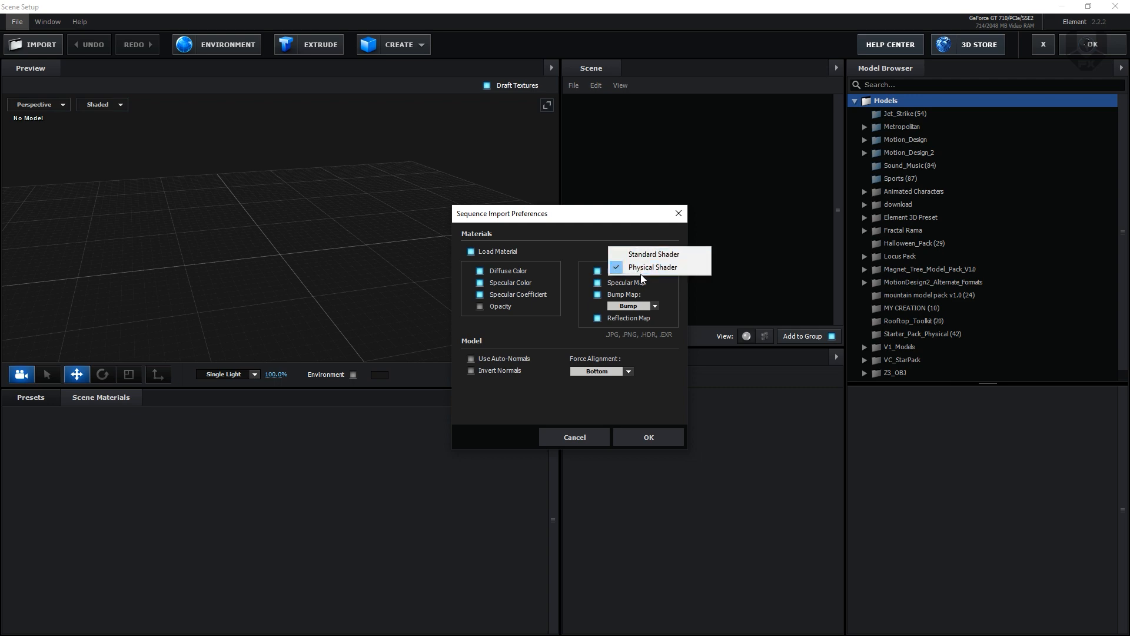
pyautogui.click(575, 252)
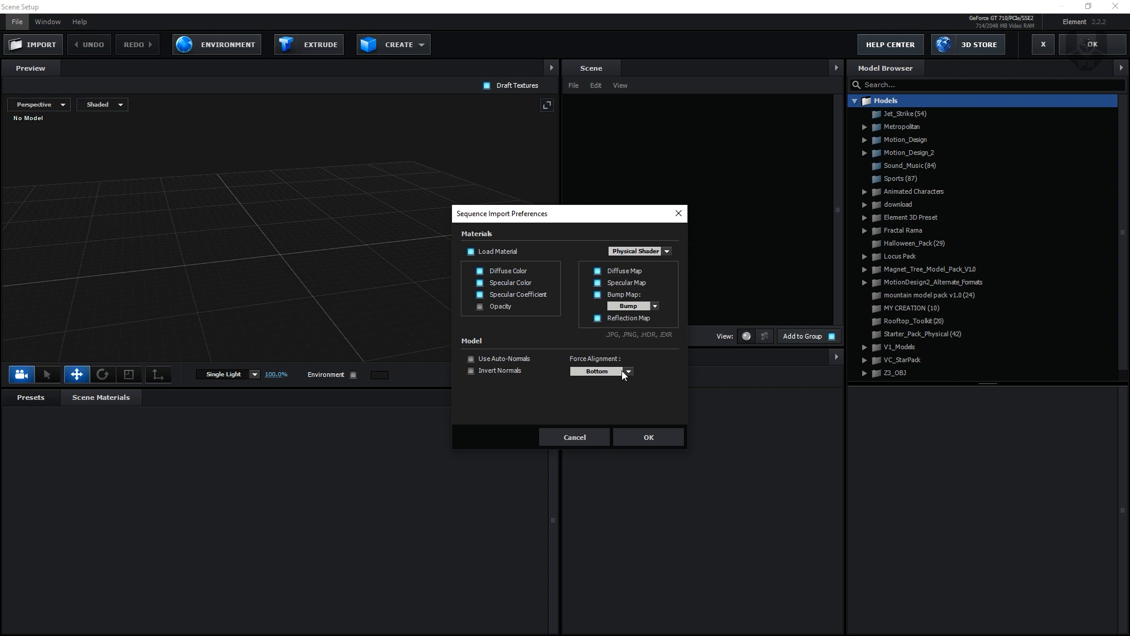
pyautogui.click(649, 436)
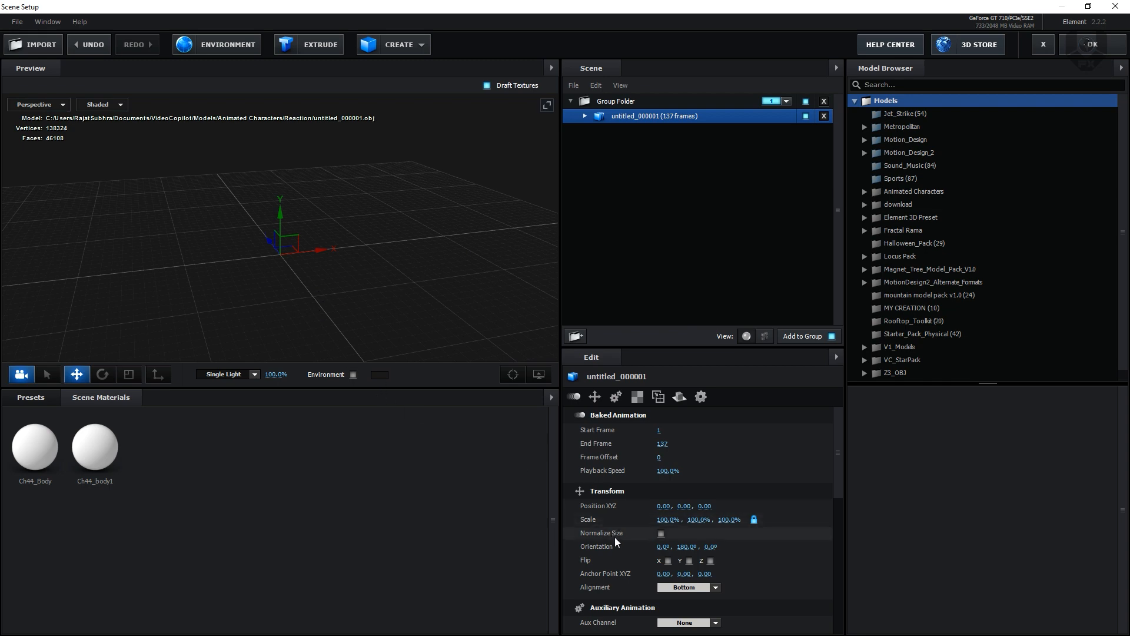
pyautogui.click(660, 532)
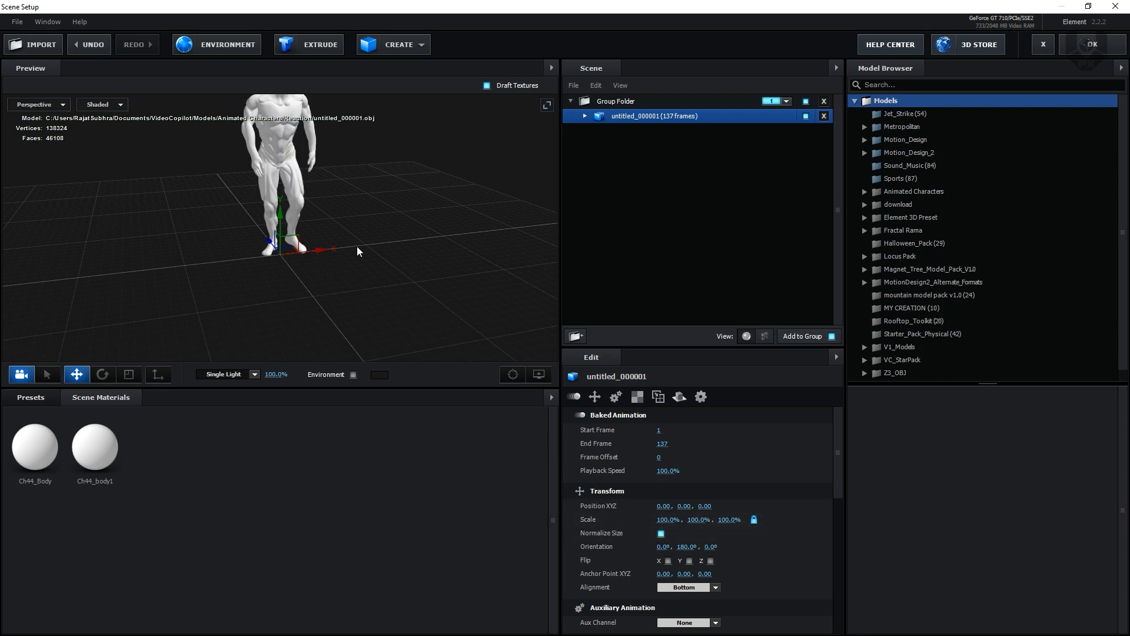
pyautogui.moveTo(357, 246); pyautogui.dragTo(404, 273)
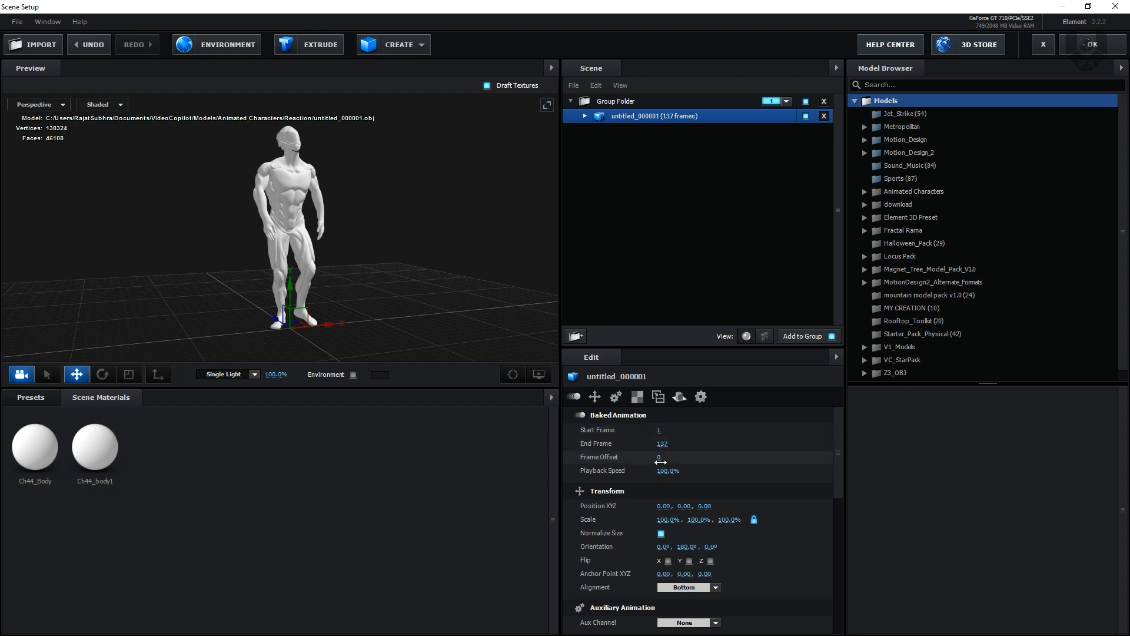
# Try a frame offset of 6 on the model's baked animation, and reset the offset to 0
pyautogui.moveTo(661, 462)
pyautogui.mouseDown()
pyautogui.moveTo(709, 453)
pyautogui.moveTo(638, 451)
pyautogui.moveTo(702, 447)
pyautogui.moveTo(650, 451)
pyautogui.mouseUp()
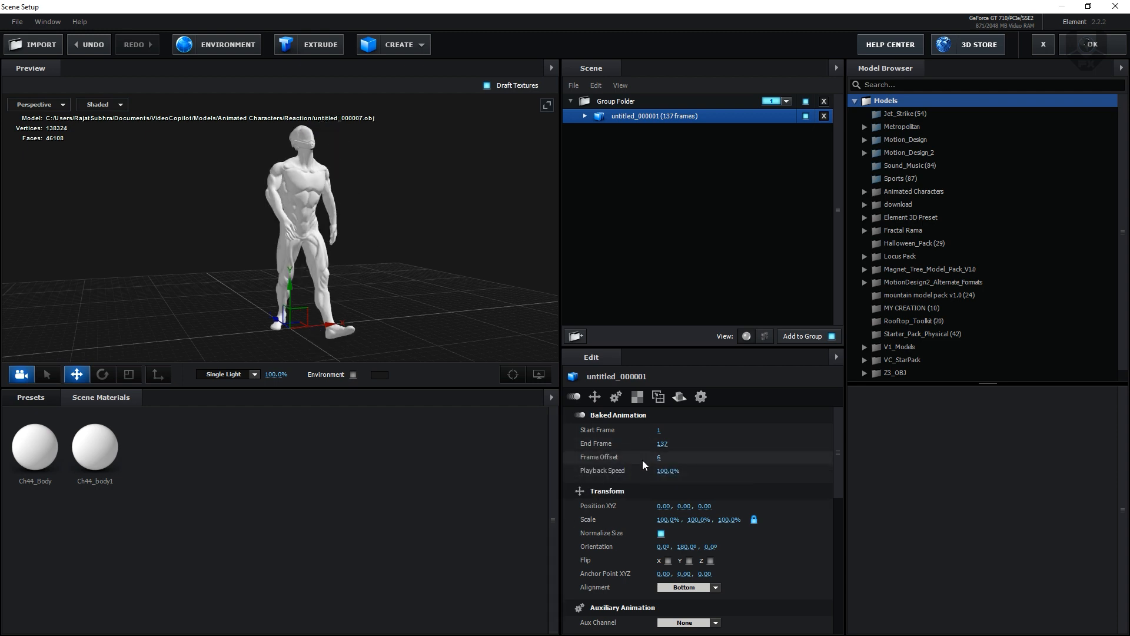
pyautogui.click(657, 458)
pyautogui.write('0')
pyautogui.press('Return')
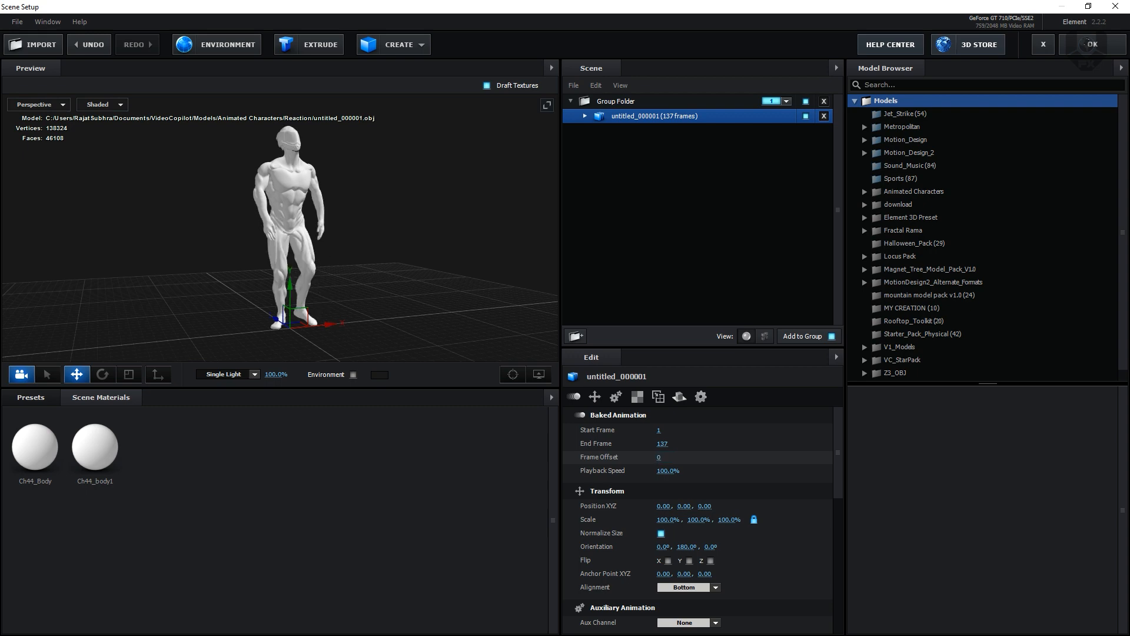
# Examine the imported character up close and inspect the texture settings of its Ch44_body1 material
pyautogui.moveTo(468, 330); pyautogui.dragTo(411, 330)
pyautogui.moveTo(288, 195); pyautogui.dragTo(287, 231, button='middle')
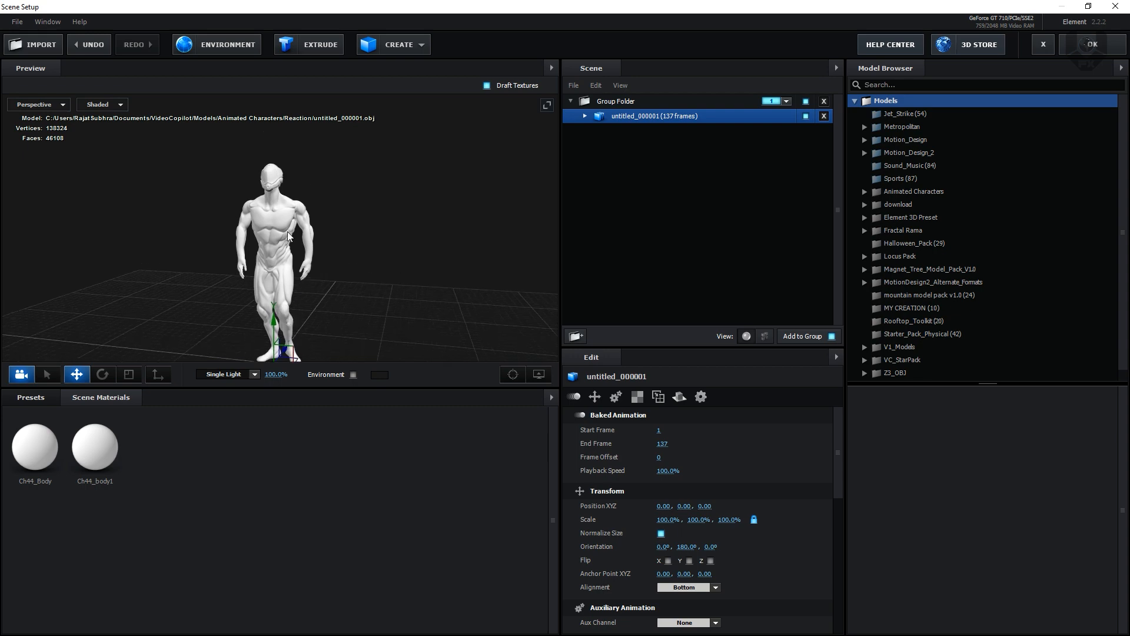
pyautogui.moveTo(287, 231); pyautogui.dragTo(363, 227, button='right')
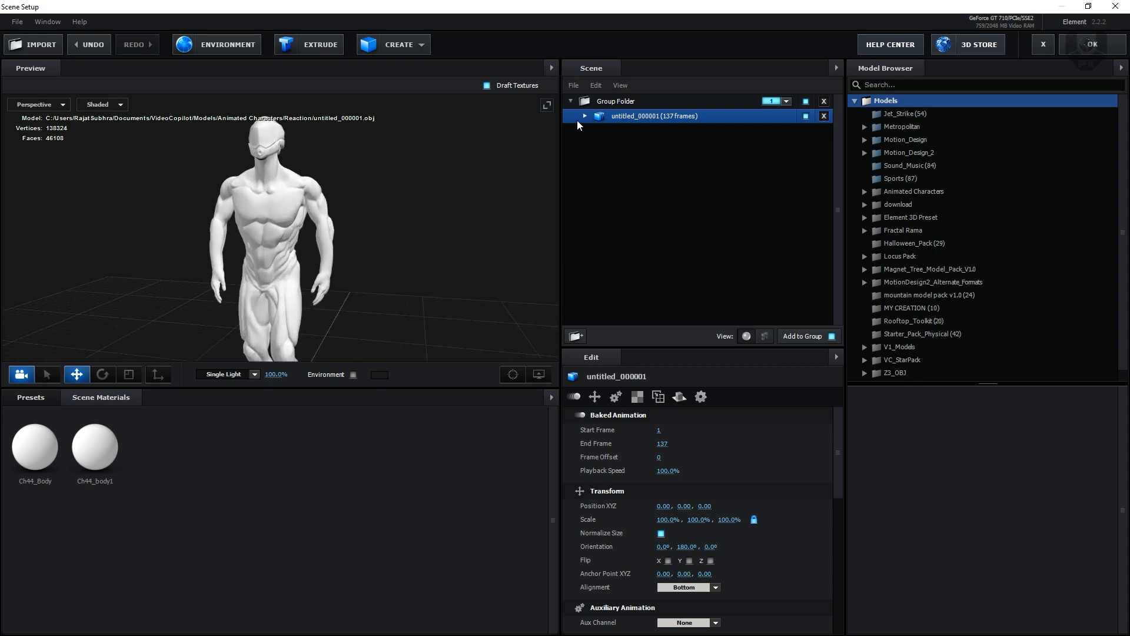
pyautogui.click(583, 116)
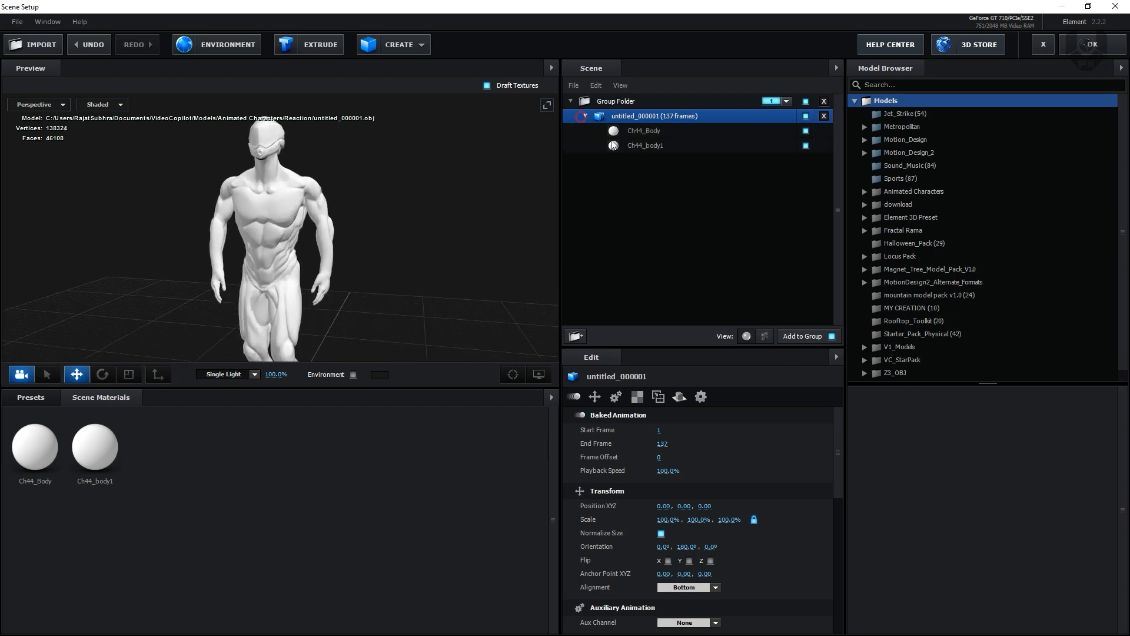
pyautogui.click(659, 146)
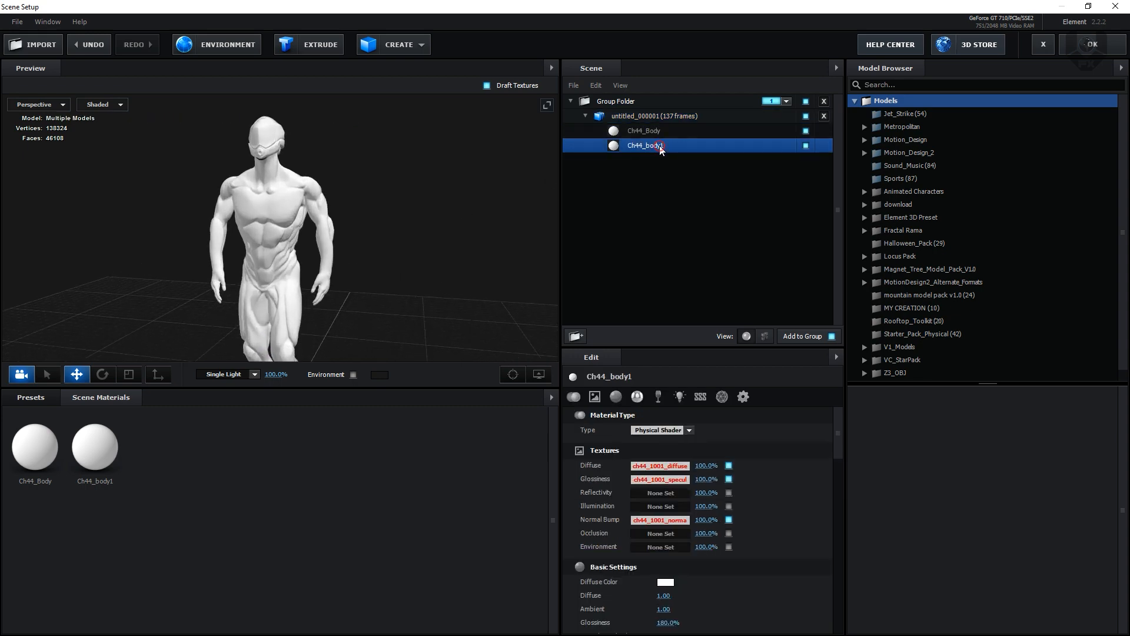
pyautogui.click(805, 146)
# Enable Optimize Mesh in the surface options of the untitled_000001 model
pyautogui.click(636, 116)
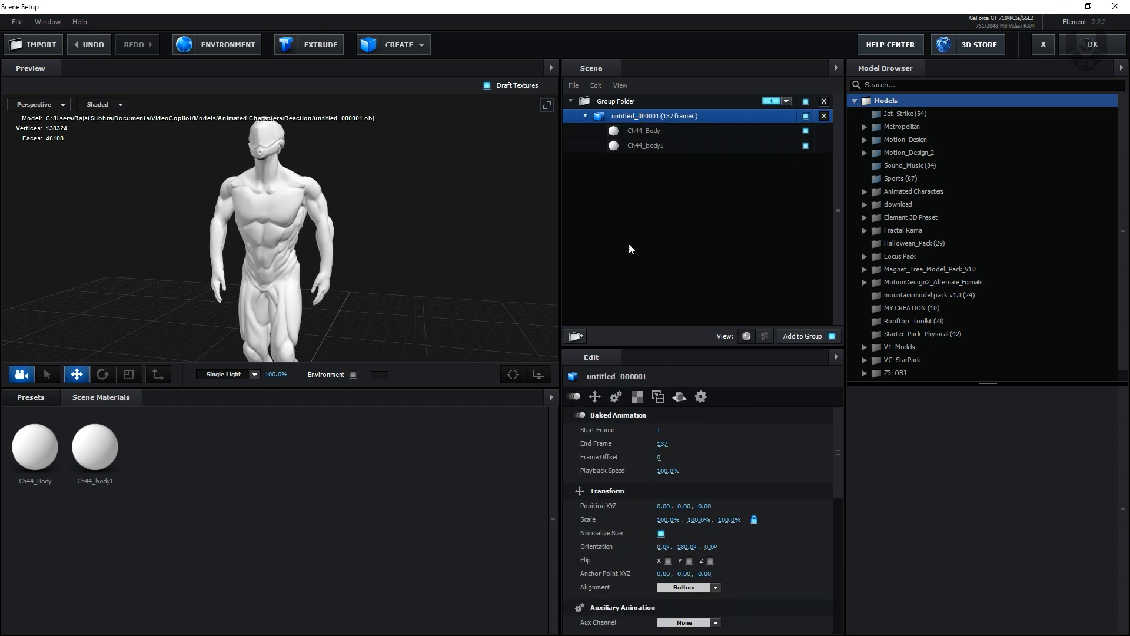
pyautogui.scroll(-5, 621, 506)
pyautogui.scroll(-3, 623, 497)
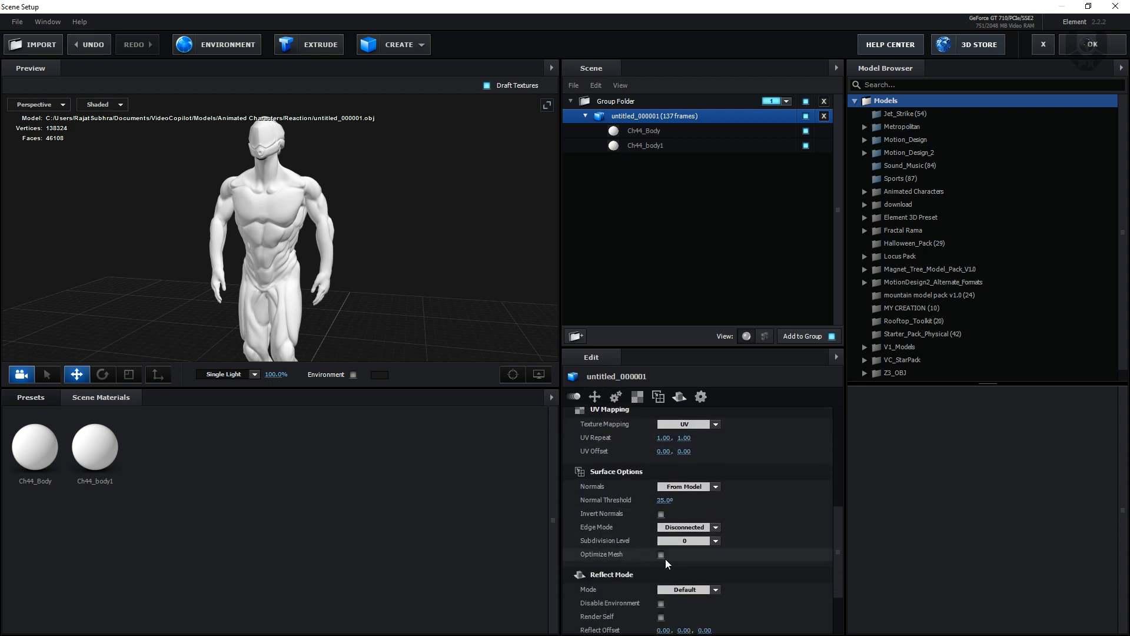
pyautogui.click(660, 554)
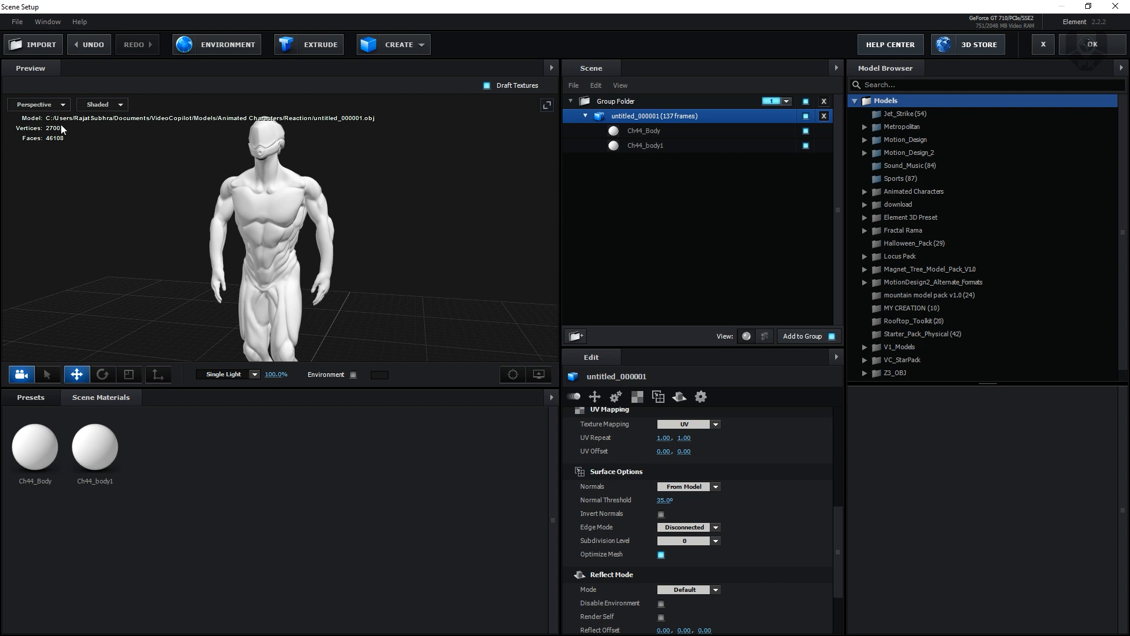
# Apply the Metal_Diffused preset from the Physical materials to the whole character model
pyautogui.moveTo(233, 240); pyautogui.dragTo(90, 143)
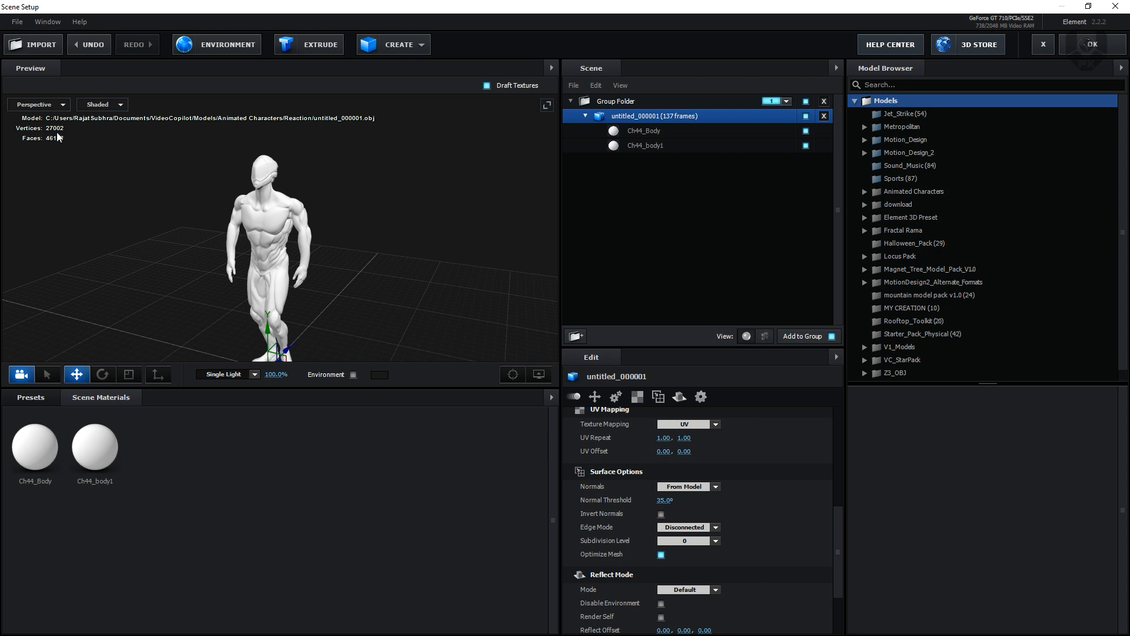
pyautogui.moveTo(178, 294); pyautogui.dragTo(183, 251, button='middle')
pyautogui.scroll(4, 268, 248)
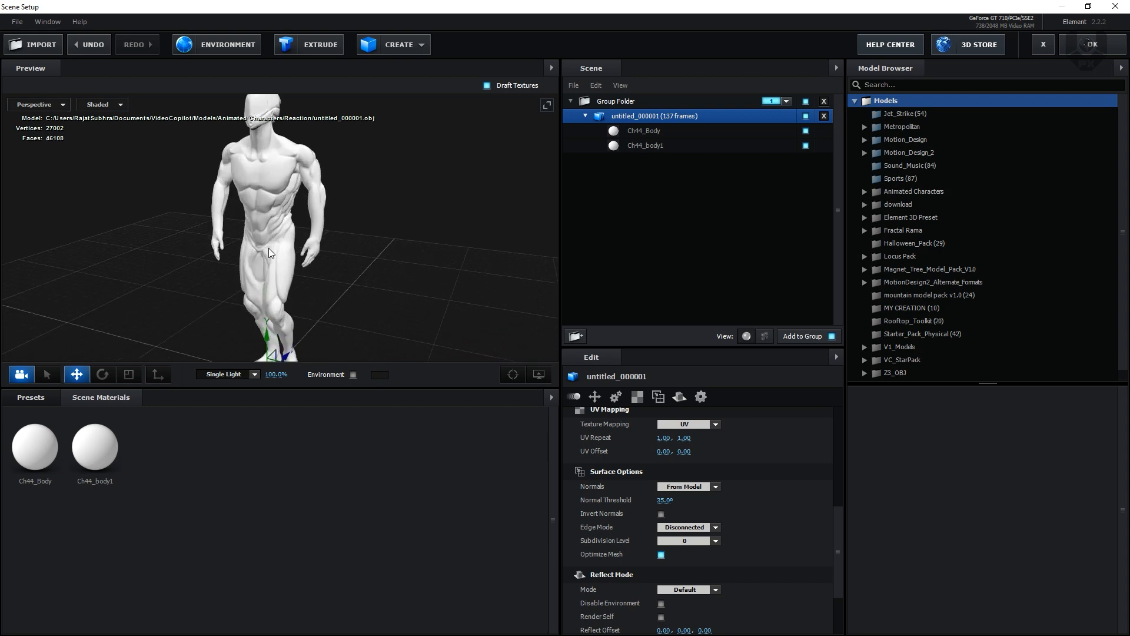
pyautogui.moveTo(295, 230); pyautogui.dragTo(306, 272, button='middle')
pyautogui.moveTo(351, 275)
pyautogui.mouseDown()
pyautogui.moveTo(396, 271)
pyautogui.moveTo(368, 273)
pyautogui.mouseUp()
pyautogui.click(58, 395)
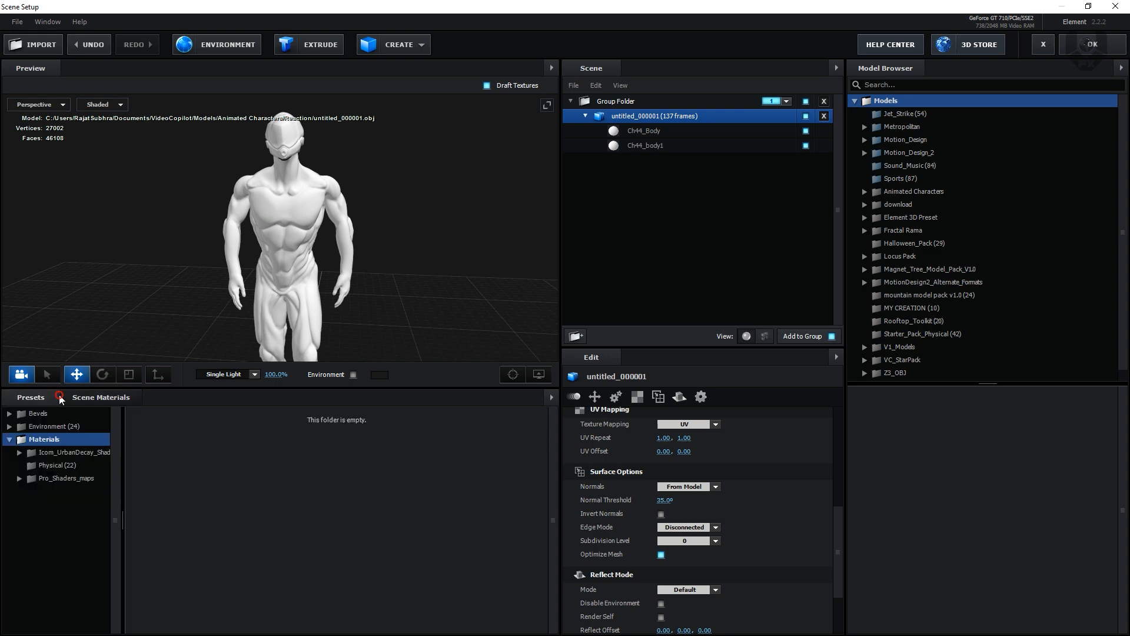
pyautogui.click(62, 465)
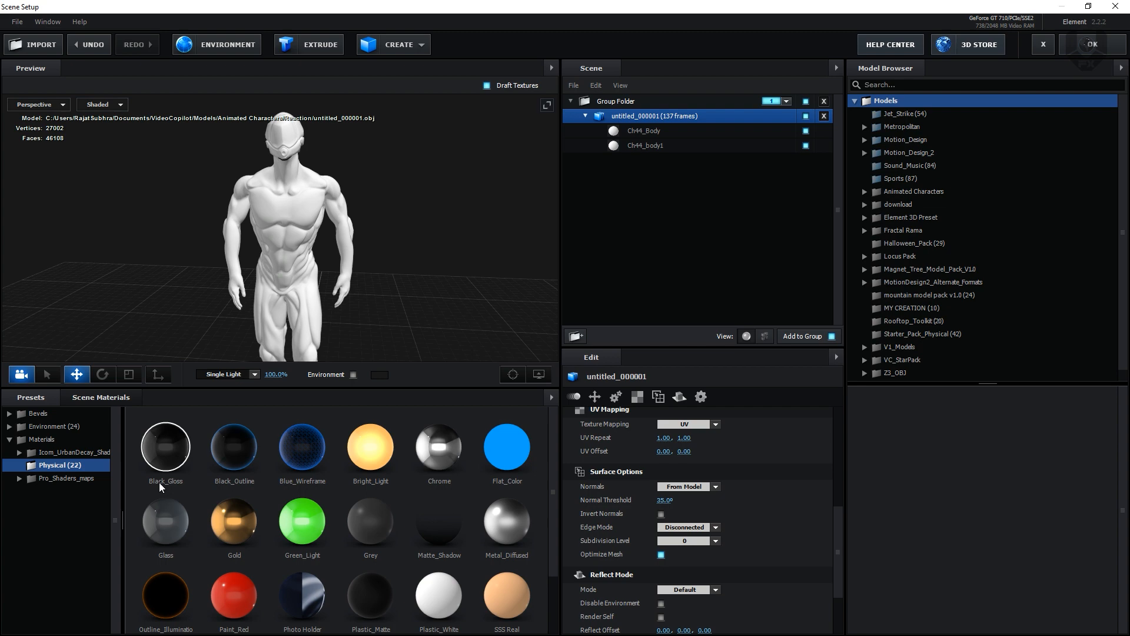
pyautogui.click(501, 517)
pyautogui.moveTo(397, 284)
pyautogui.mouseDown()
pyautogui.moveTo(311, 292)
pyautogui.moveTo(412, 291)
pyautogui.mouseUp()
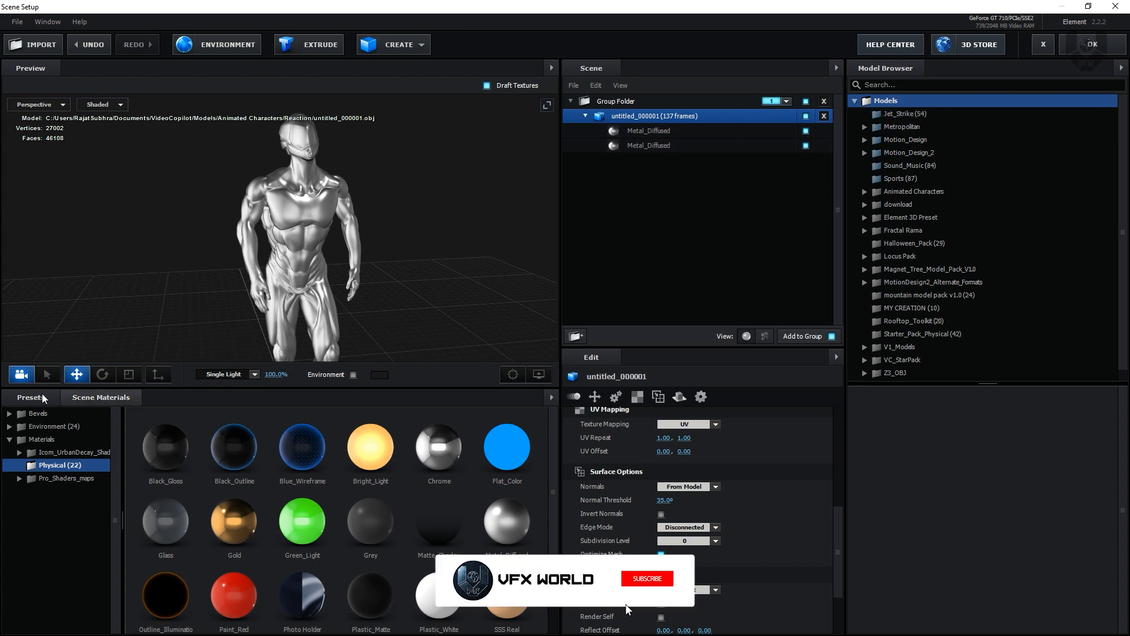
# Apply the Lobby_blurred environment preset to the scene and show the environment in the preview
pyautogui.click(62, 426)
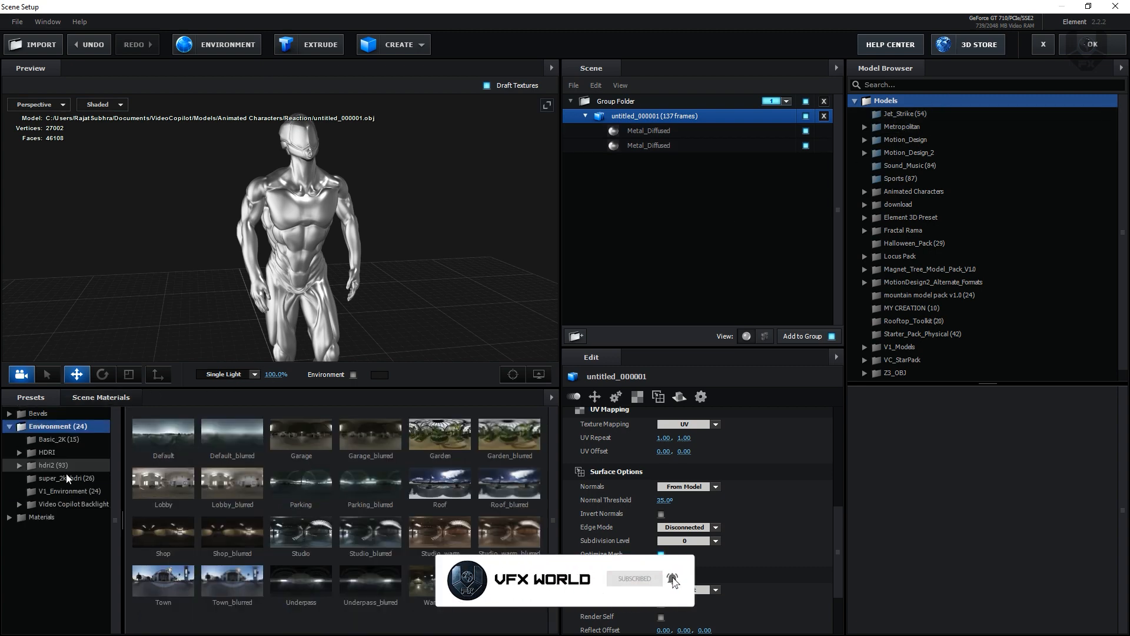
pyautogui.click(235, 488)
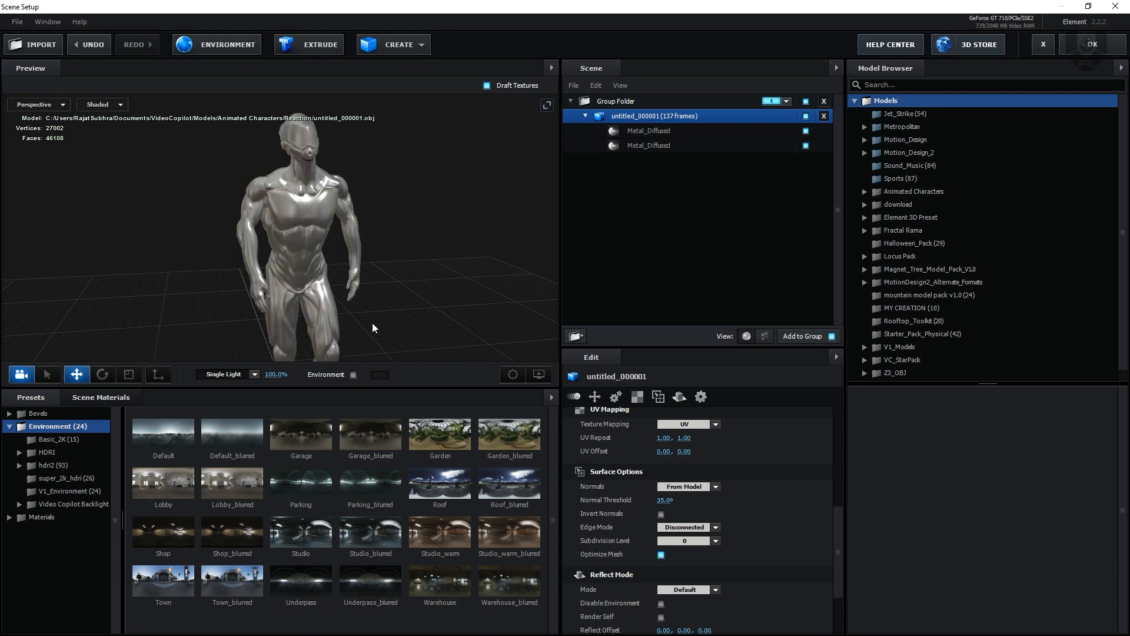
pyautogui.moveTo(375, 285); pyautogui.dragTo(312, 246)
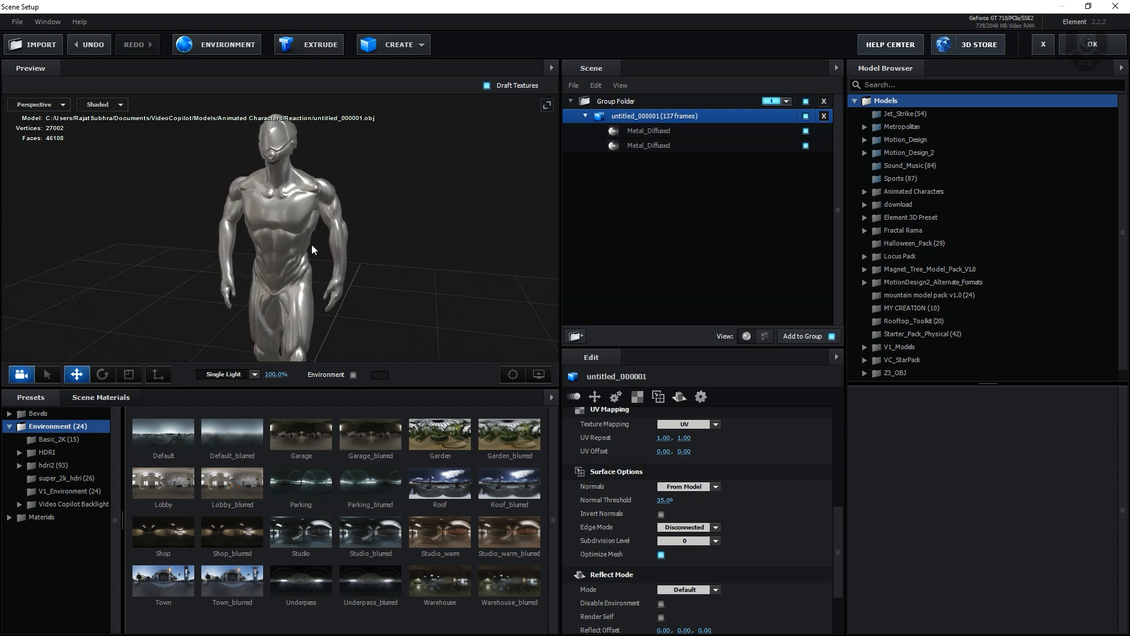
pyautogui.click(354, 375)
pyautogui.moveTo(412, 301); pyautogui.dragTo(424, 275)
# Raise the environment texture's brightness to about 15%, adjust its contrast, and accept the scene setup
pyautogui.click(254, 51)
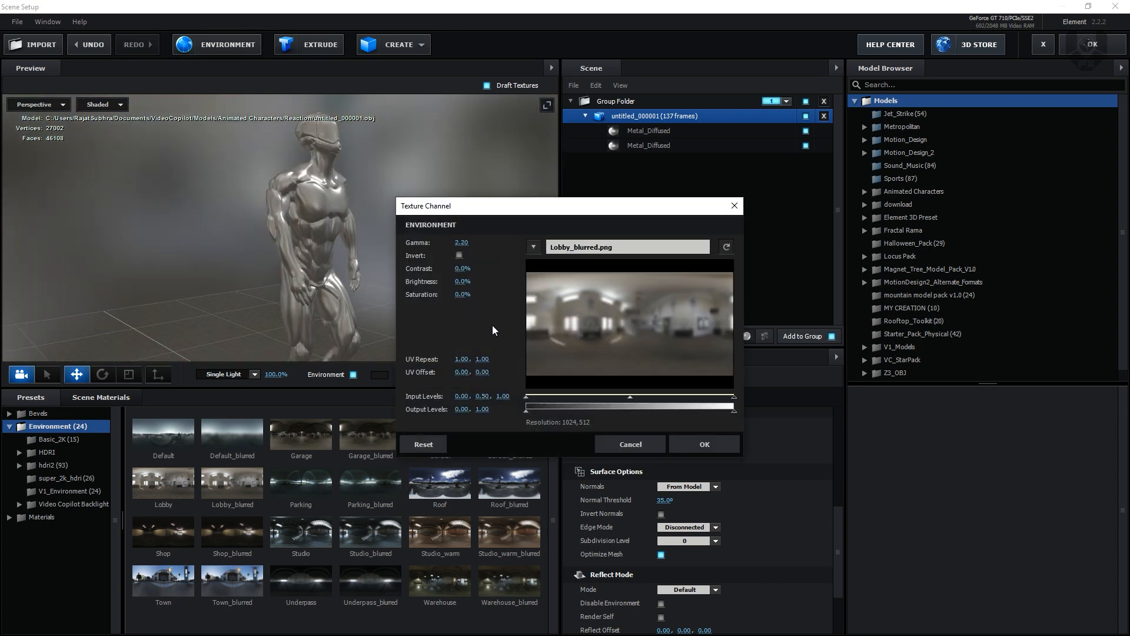
pyautogui.moveTo(470, 277); pyautogui.dragTo(479, 281)
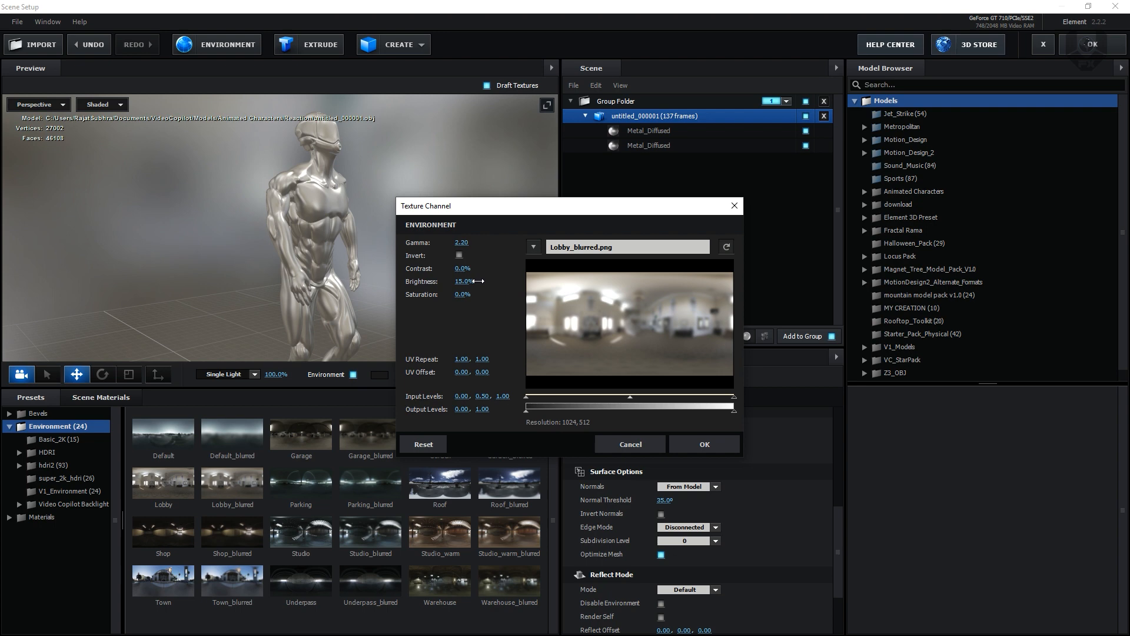
pyautogui.moveTo(463, 269); pyautogui.dragTo(455, 296)
pyautogui.click(698, 448)
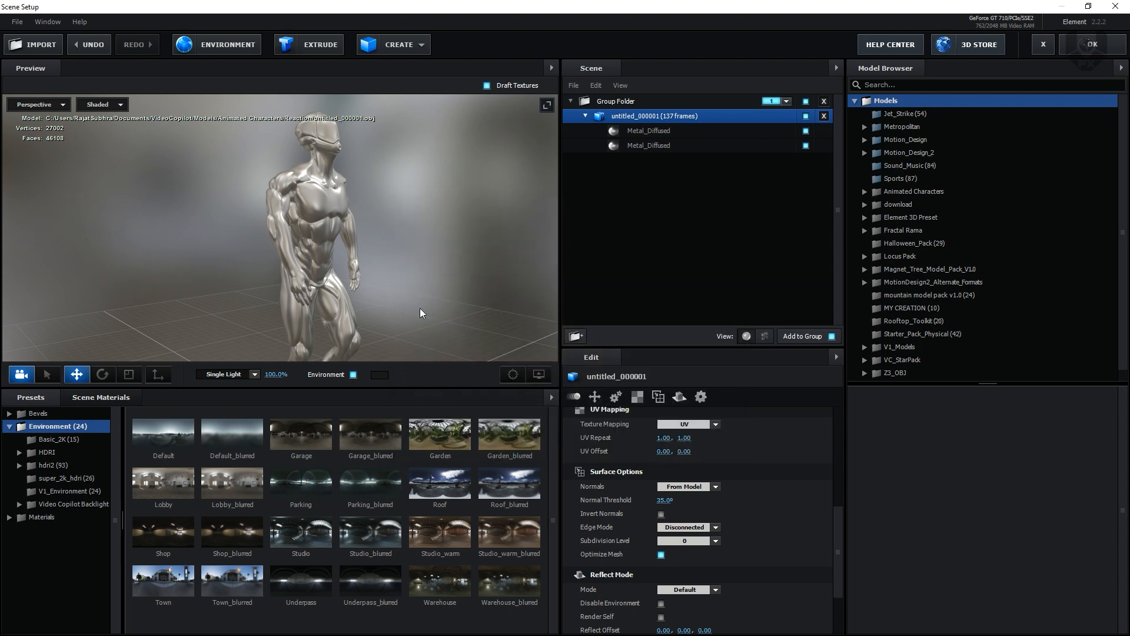
pyautogui.click(1091, 44)
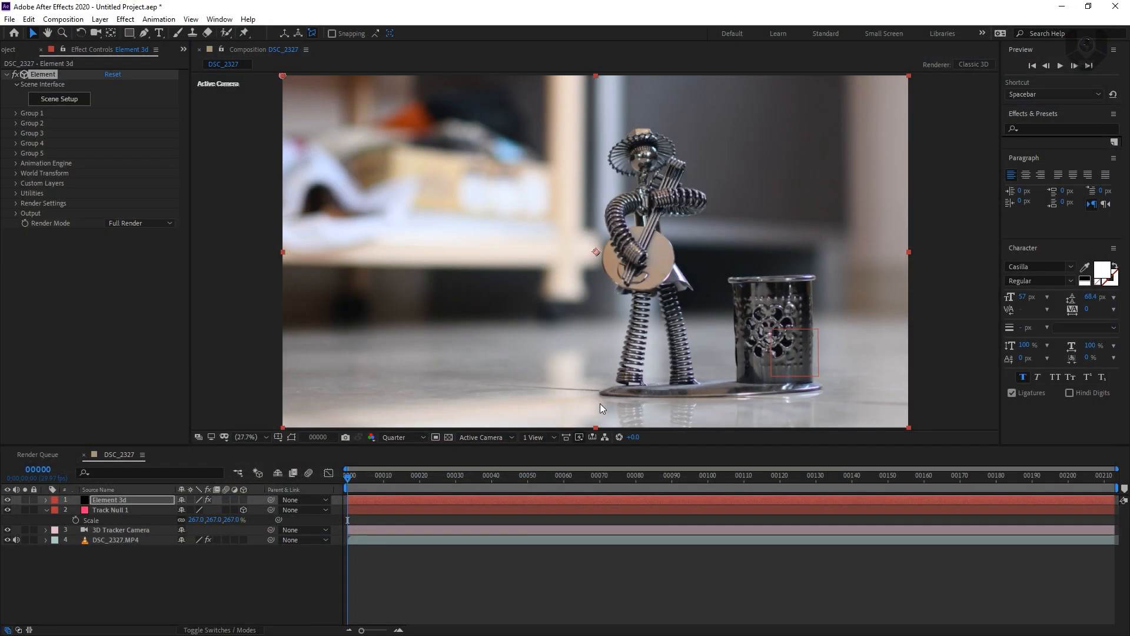
# Check the animated character against the tracked footage at frames 22, 67 and 112
pyautogui.moveTo(414, 489); pyautogui.dragTo(428, 486)
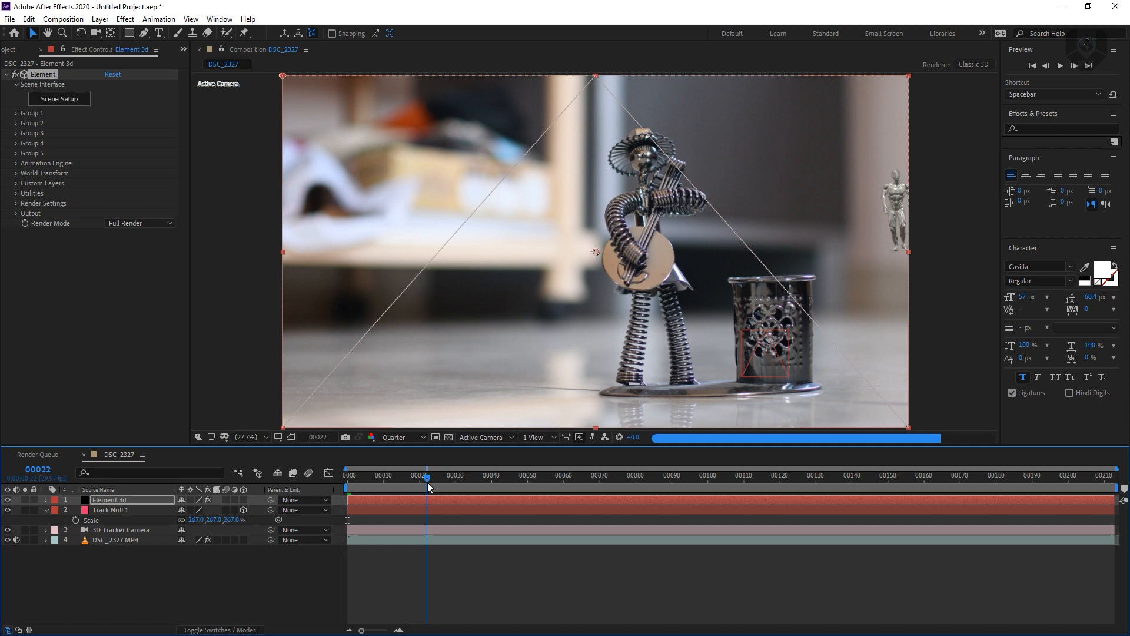
pyautogui.click(588, 477)
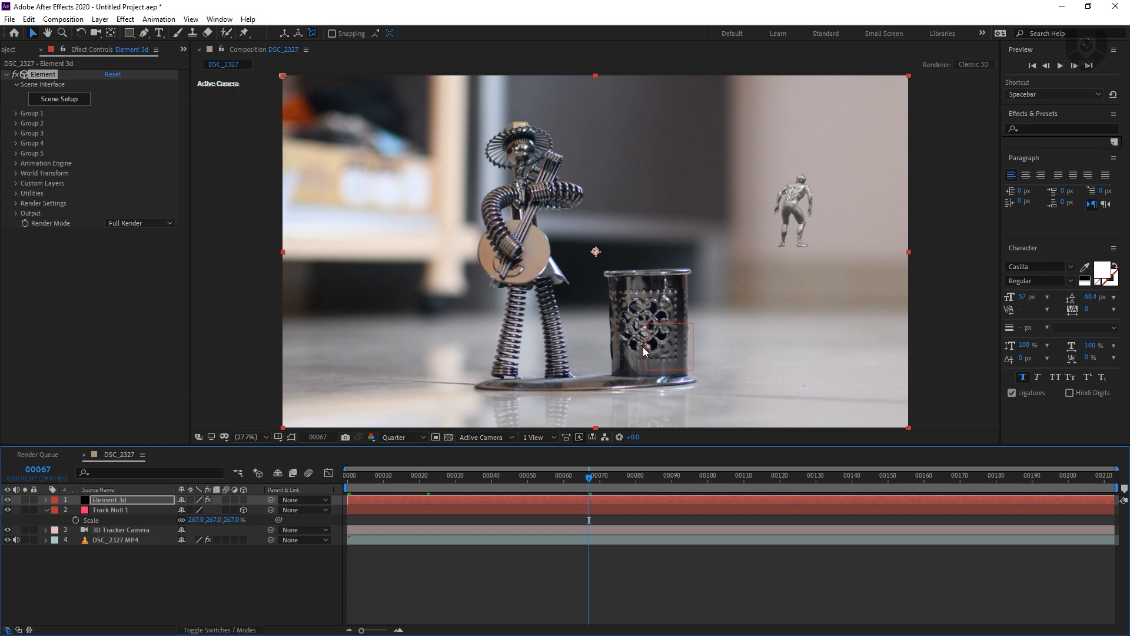
pyautogui.click(753, 487)
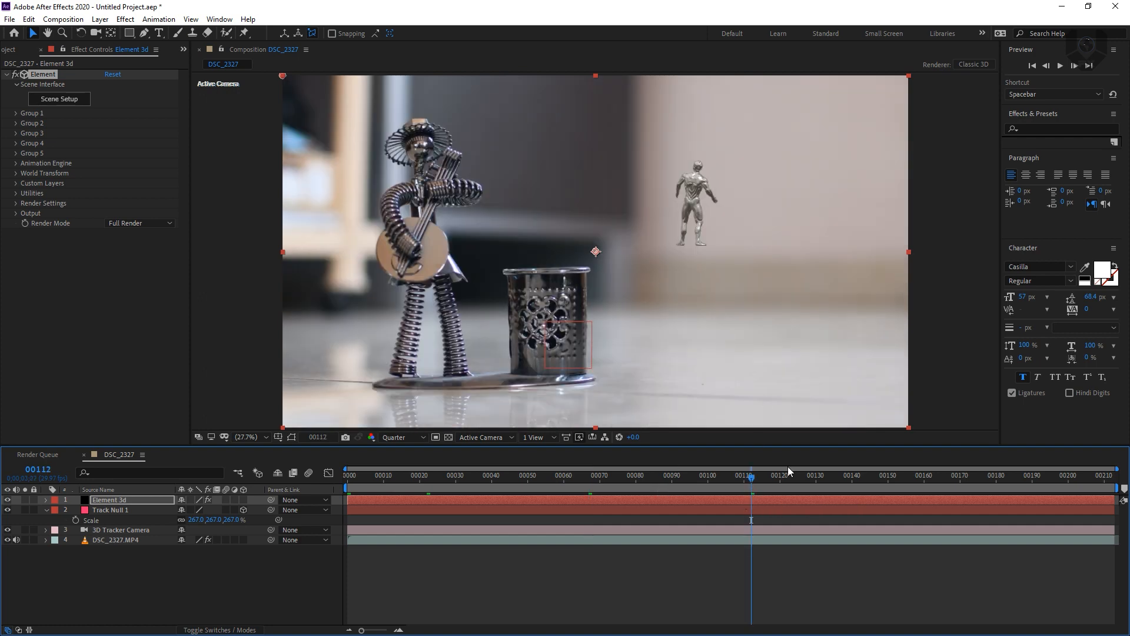
# Show the track null's position and copy its X value, 1776.8, into Group 1's particle replicator Position XY
pyautogui.click(111, 511)
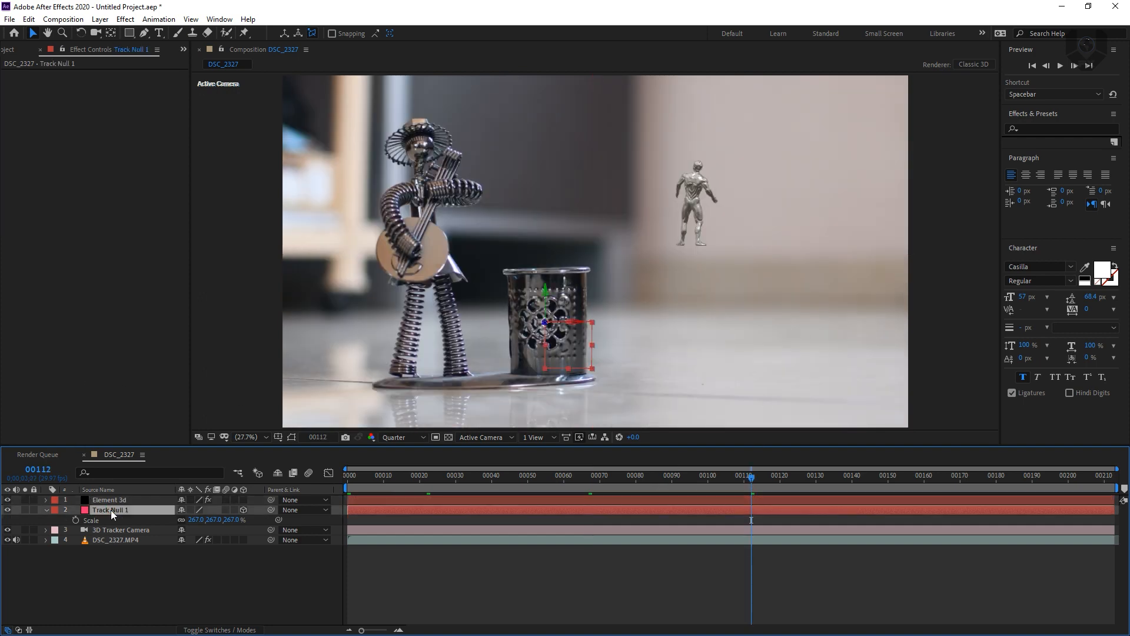
pyautogui.press('p')
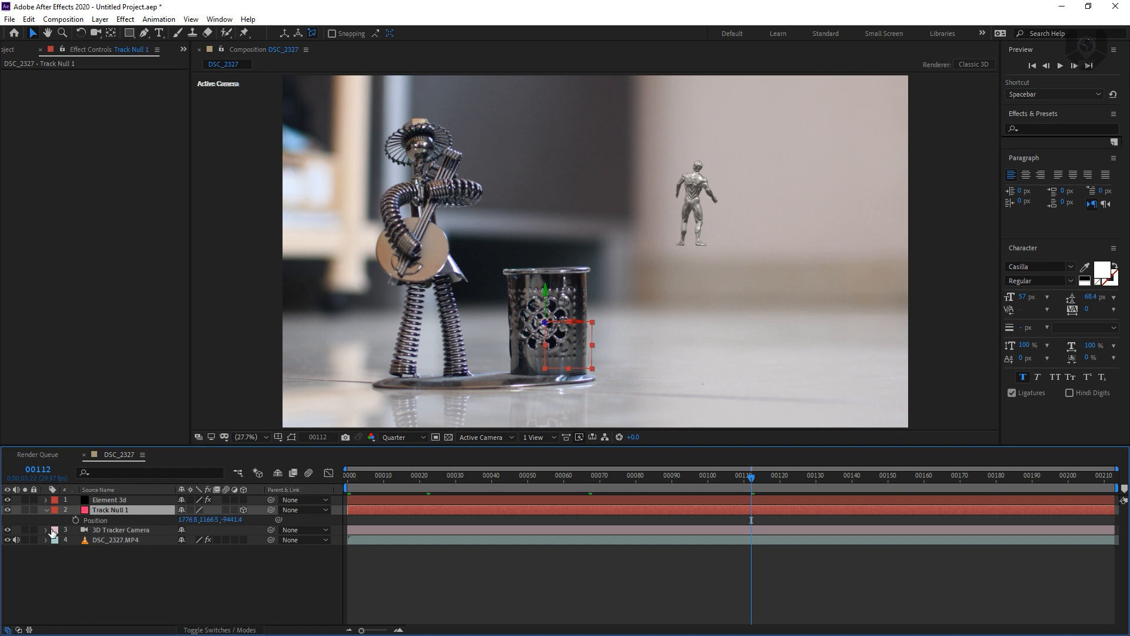
pyautogui.click(114, 500)
pyautogui.click(16, 113)
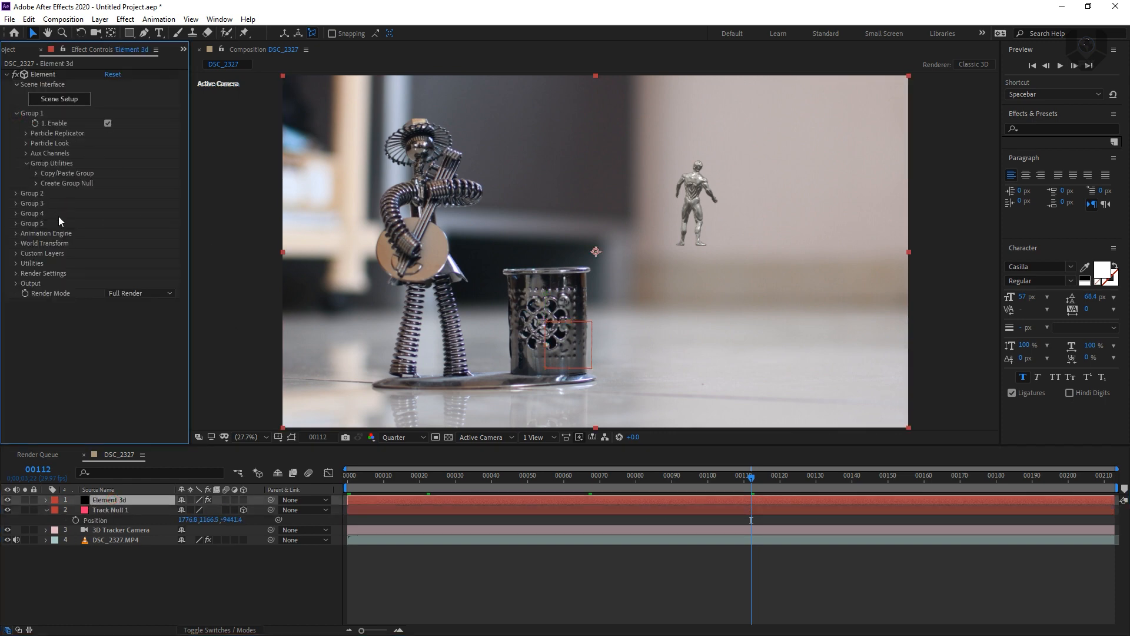
pyautogui.click(26, 134)
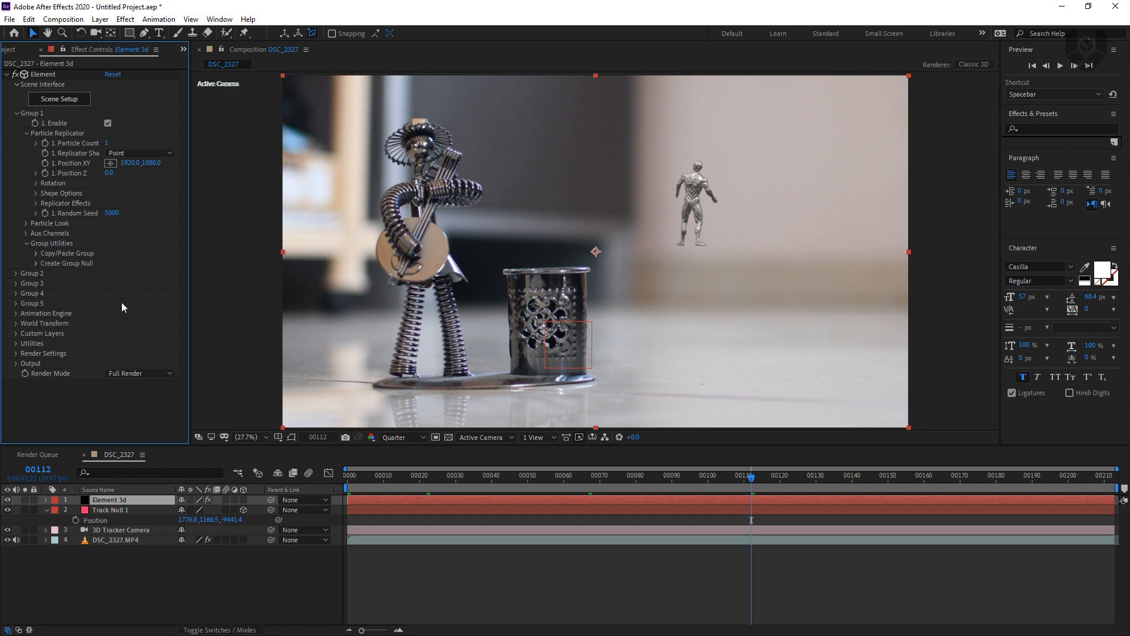
pyautogui.click(184, 519)
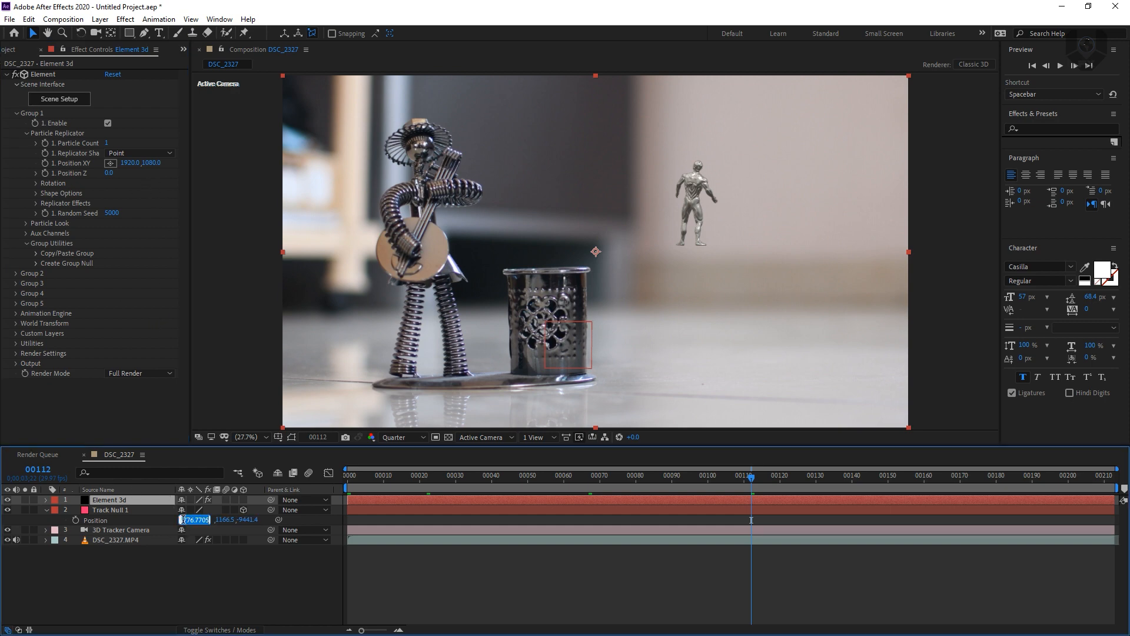
pyautogui.click(125, 164)
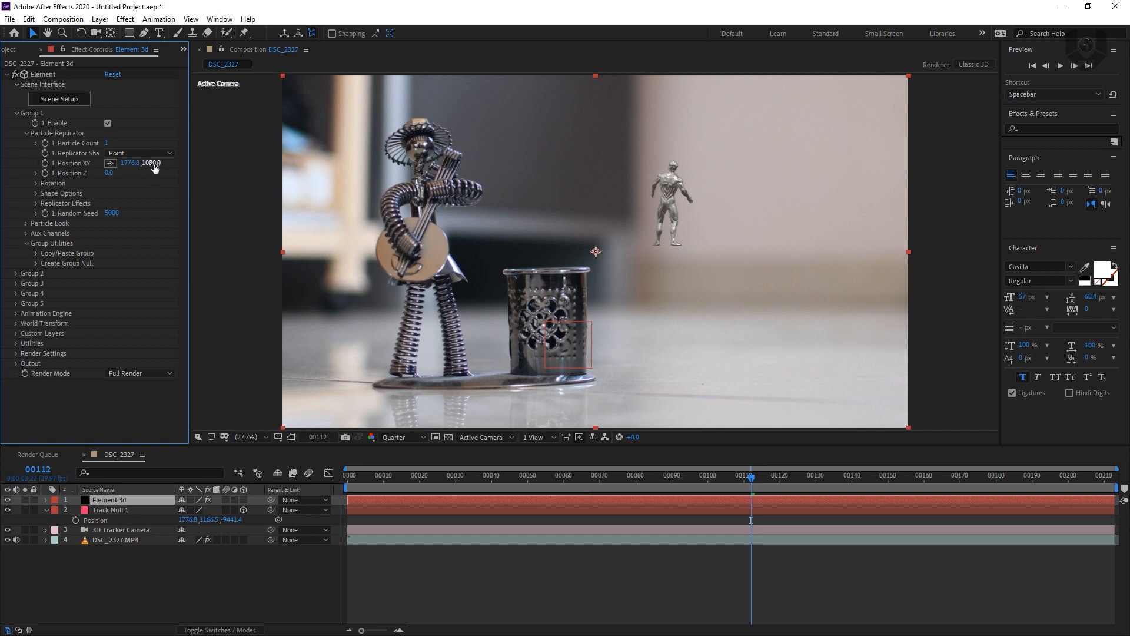
# Copy the track null's Y position, 1166.5, into the Y value of Group 1's replicator position
pyautogui.click(211, 520)
pyautogui.hotkey('ctrl', 'c')
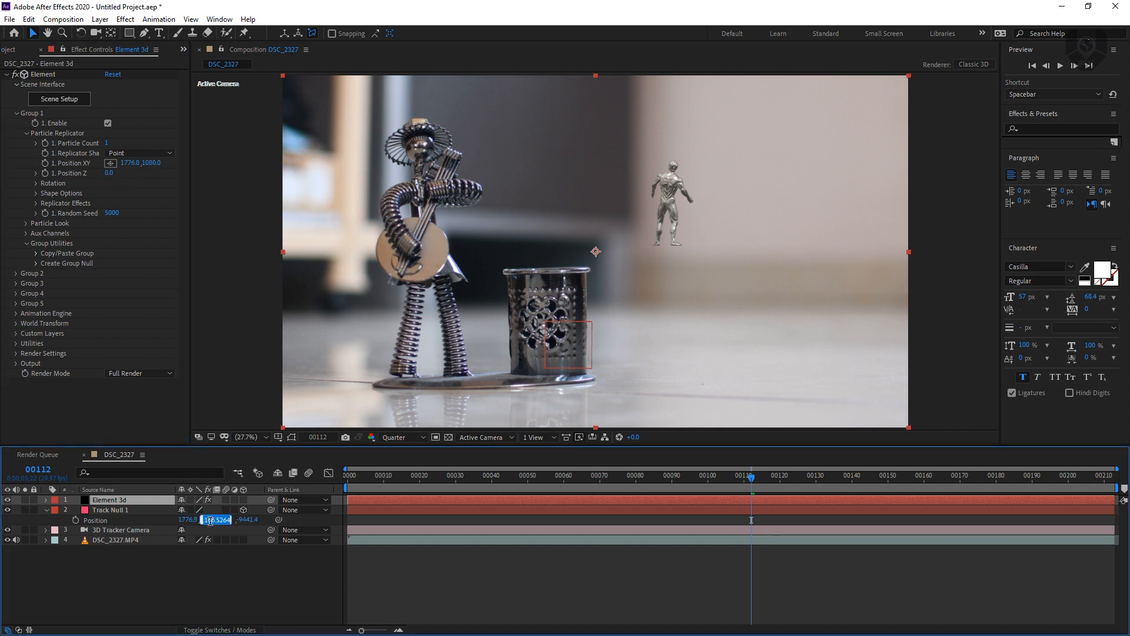
pyautogui.click(153, 164)
pyautogui.hotkey('ctrl', 'v')
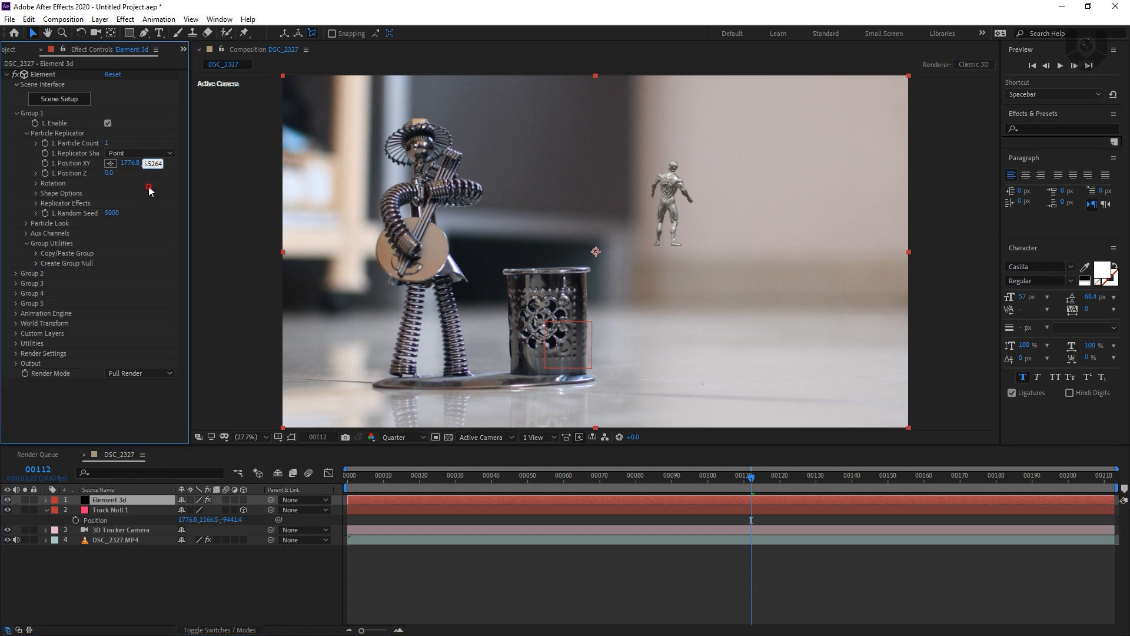
pyautogui.press('Return')
# Copy the track null's Z position, -9441.4, into Group 1's replicator Position Z
pyautogui.click(243, 519)
pyautogui.hotkey('ctrl', 'c')
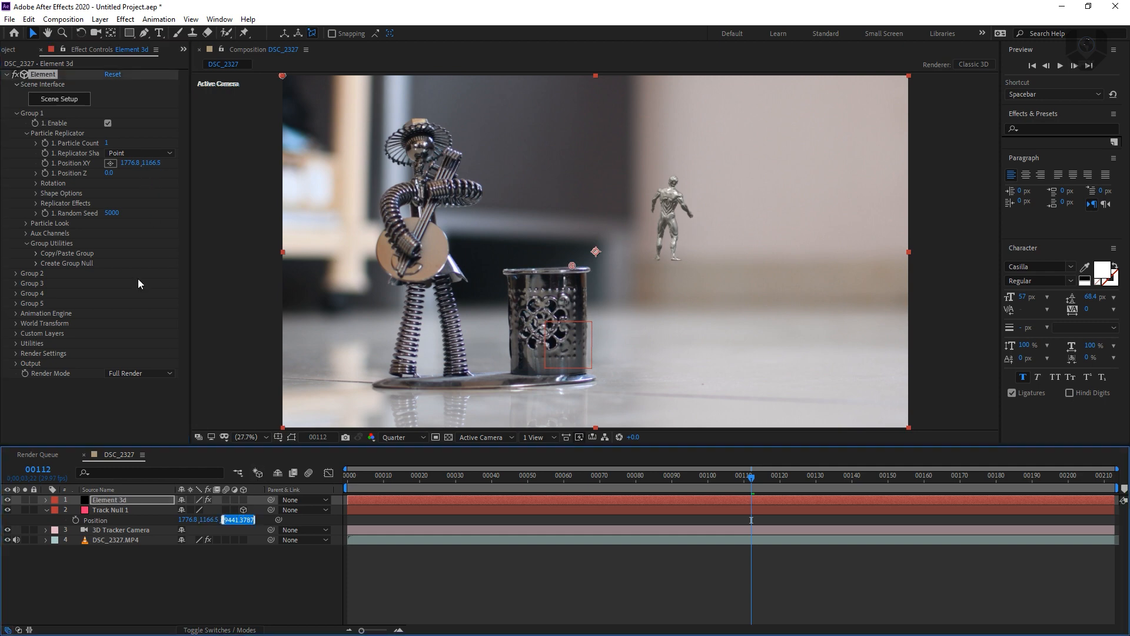
pyautogui.click(108, 174)
pyautogui.hotkey('ctrl', 'v')
pyautogui.click(136, 197)
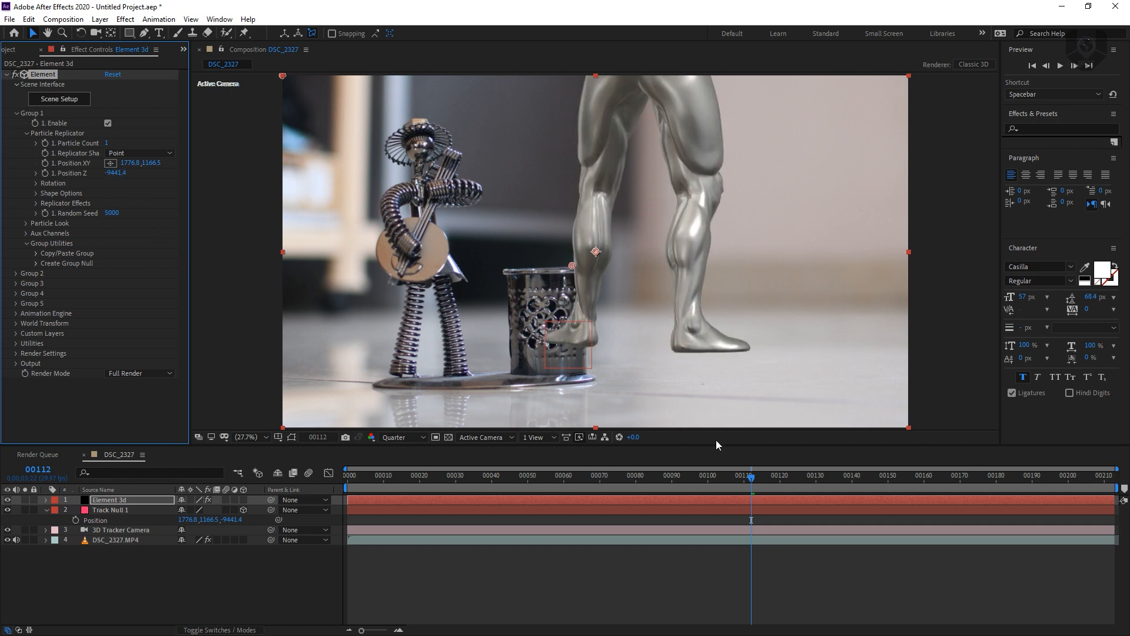
# Reduce Group 1's particle size to about 4.90 and shift its XY position to about 1927.8, 1219.5, beside the metal basket
pyautogui.click(26, 223)
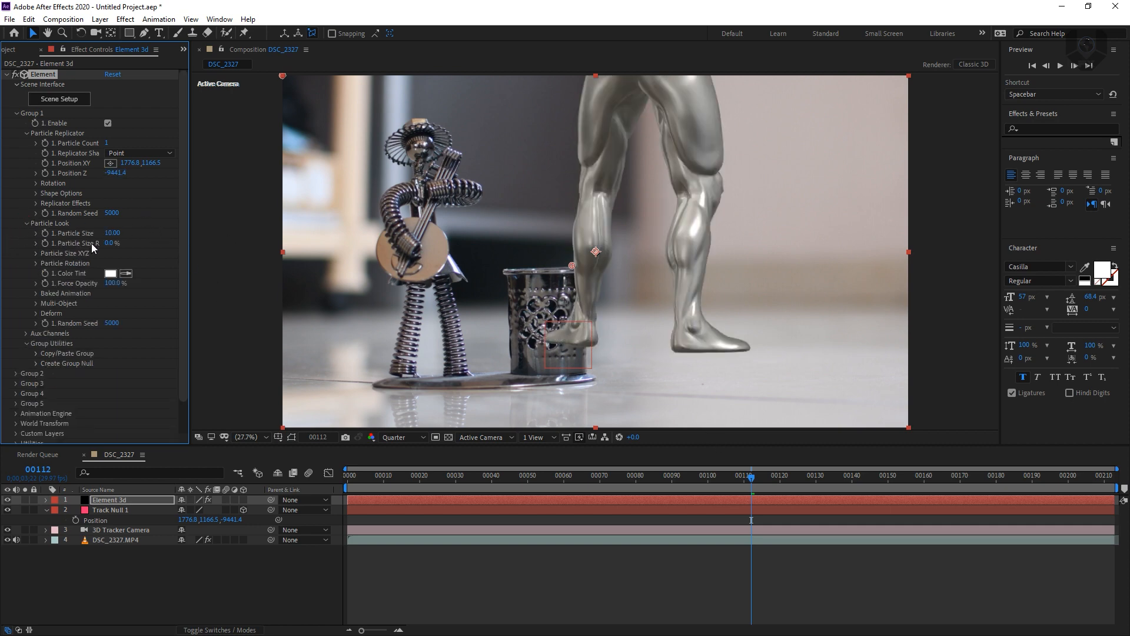
pyautogui.moveTo(118, 236); pyautogui.dragTo(79, 228)
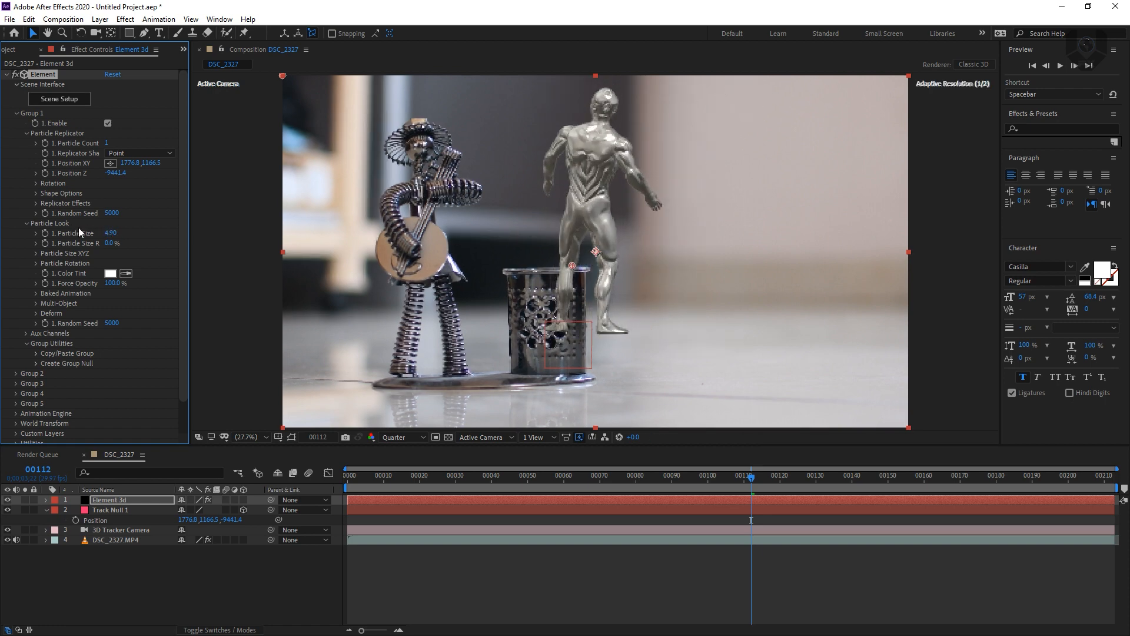
pyautogui.moveTo(132, 166); pyautogui.dragTo(213, 157)
pyautogui.moveTo(146, 163); pyautogui.dragTo(184, 160)
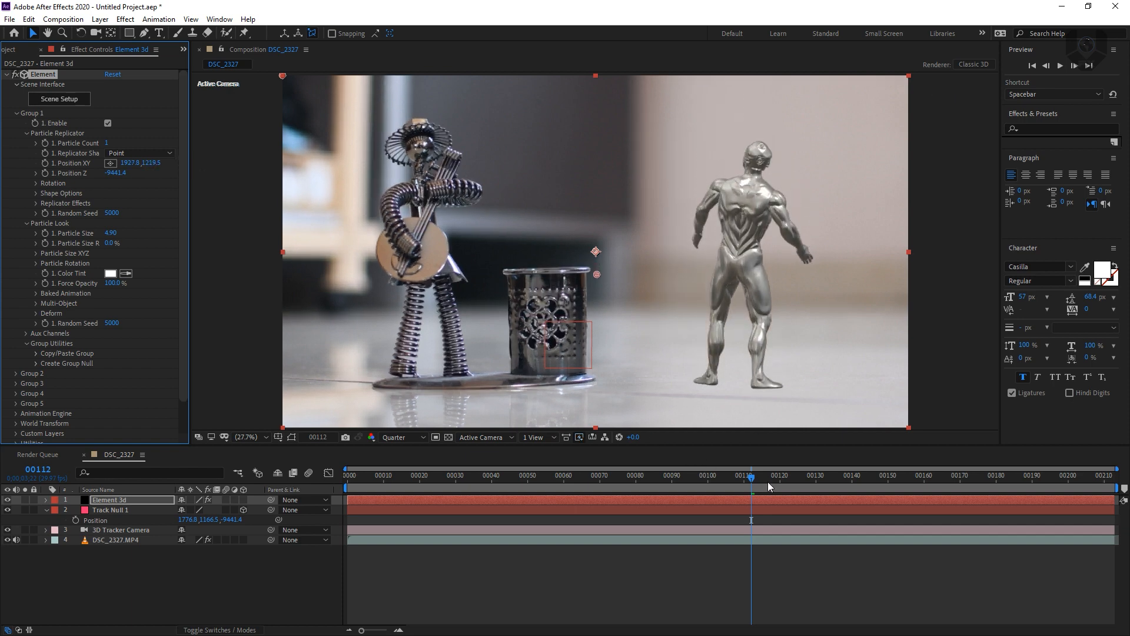
# At frame 81, set Group 1's replicator Y Rotation to 180° and reposition it to about 2032.8, 1221.5 with Z at -9941.4
pyautogui.moveTo(767, 478); pyautogui.dragTo(913, 472)
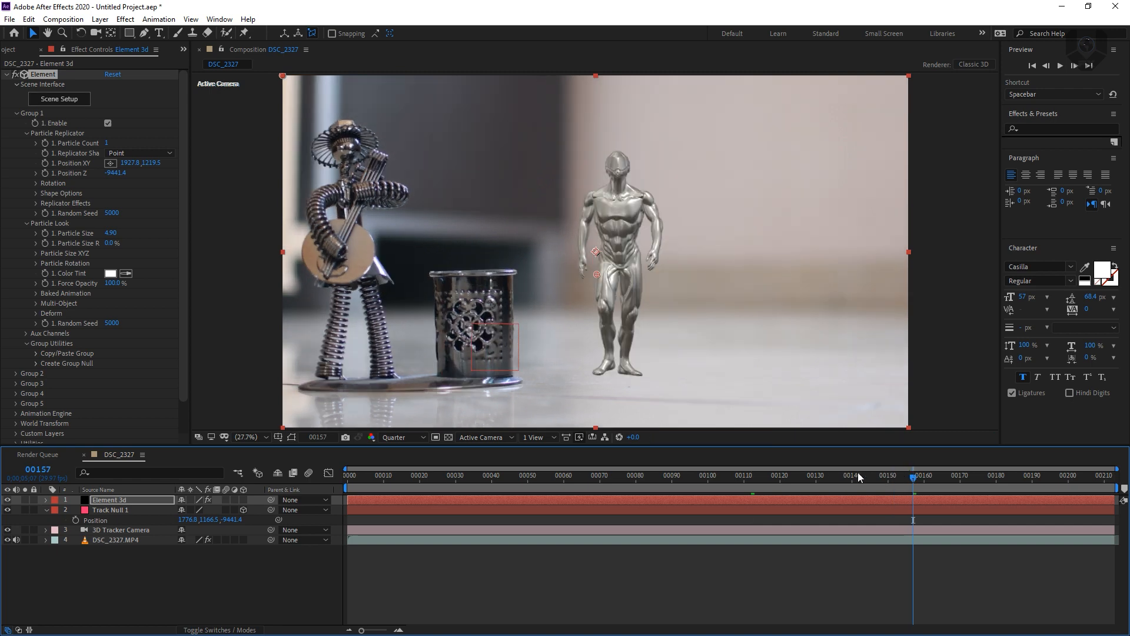
pyautogui.moveTo(648, 482); pyautogui.dragTo(641, 487)
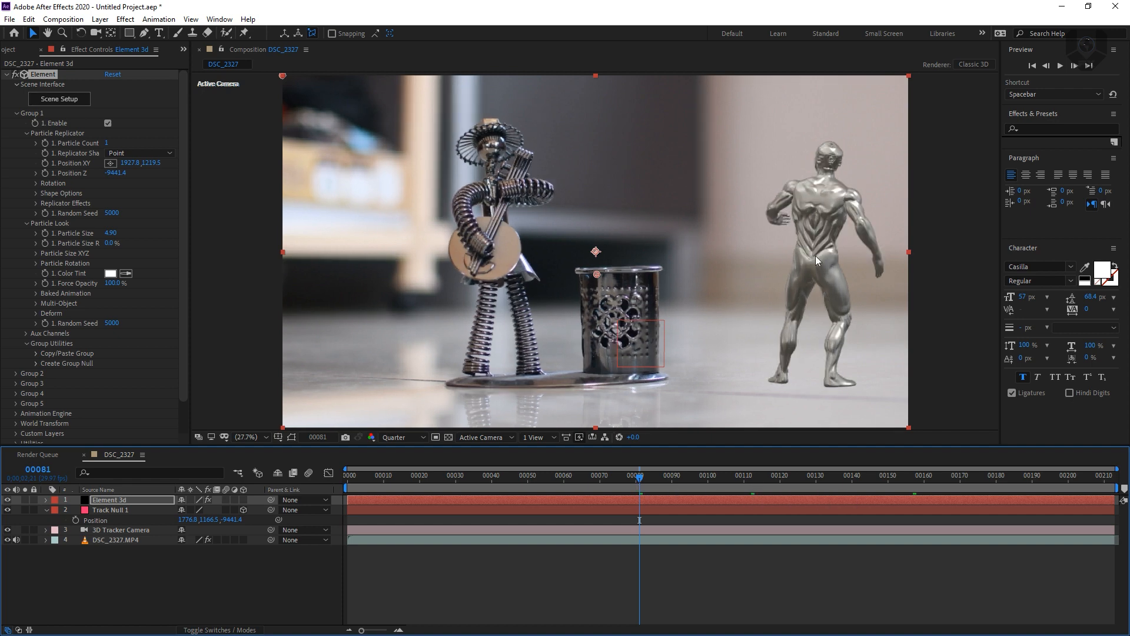
pyautogui.click(35, 183)
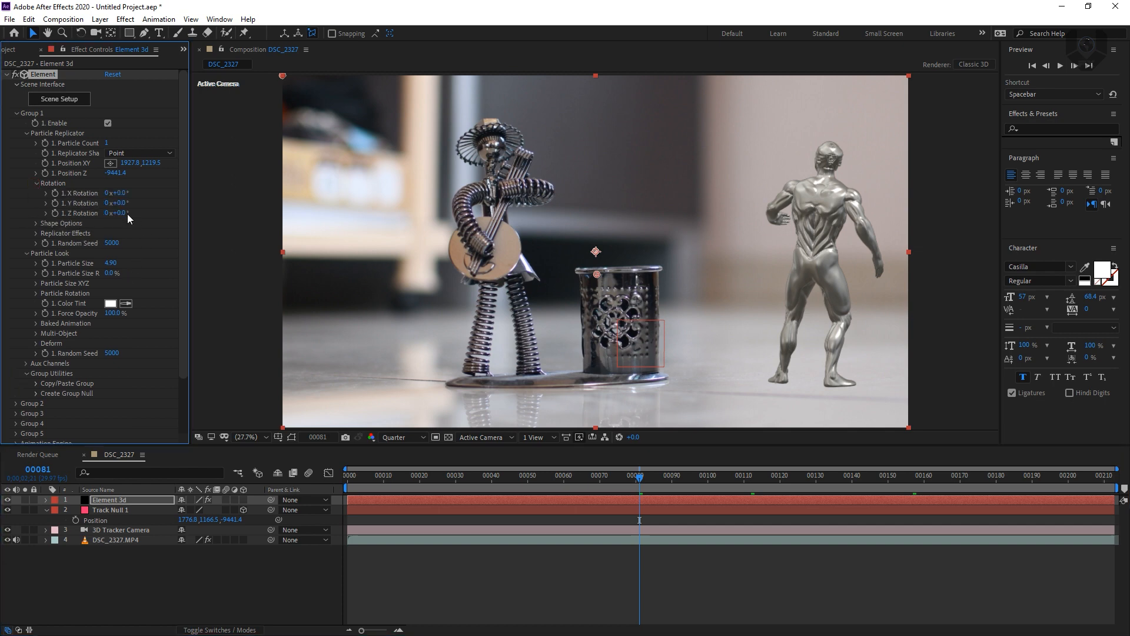
pyautogui.moveTo(127, 203); pyautogui.dragTo(181, 203)
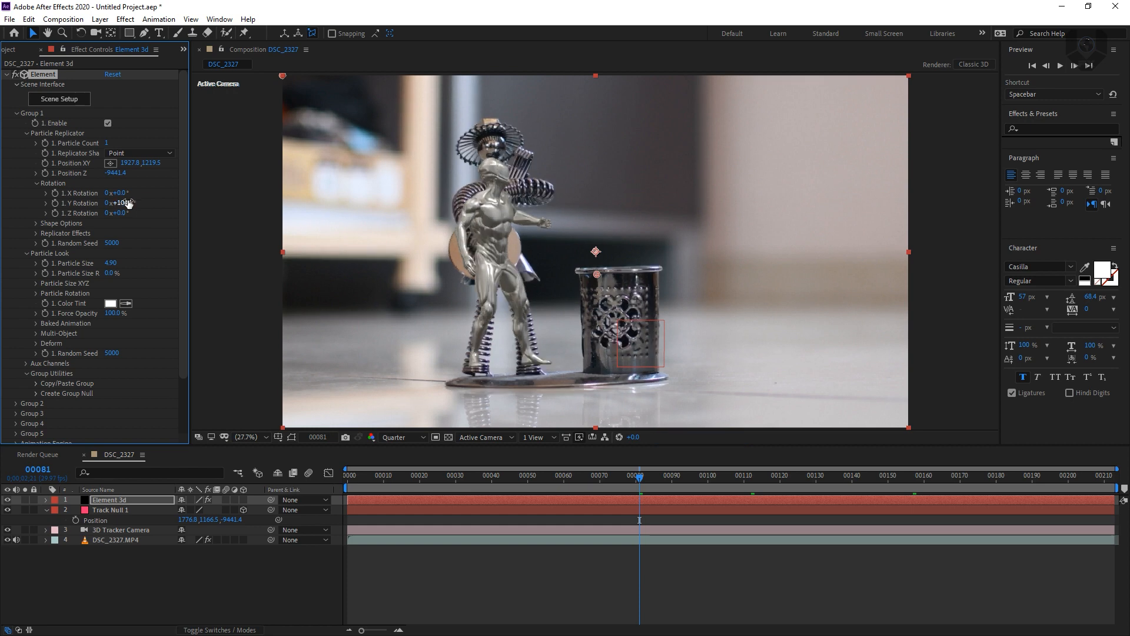
pyautogui.press('Return')
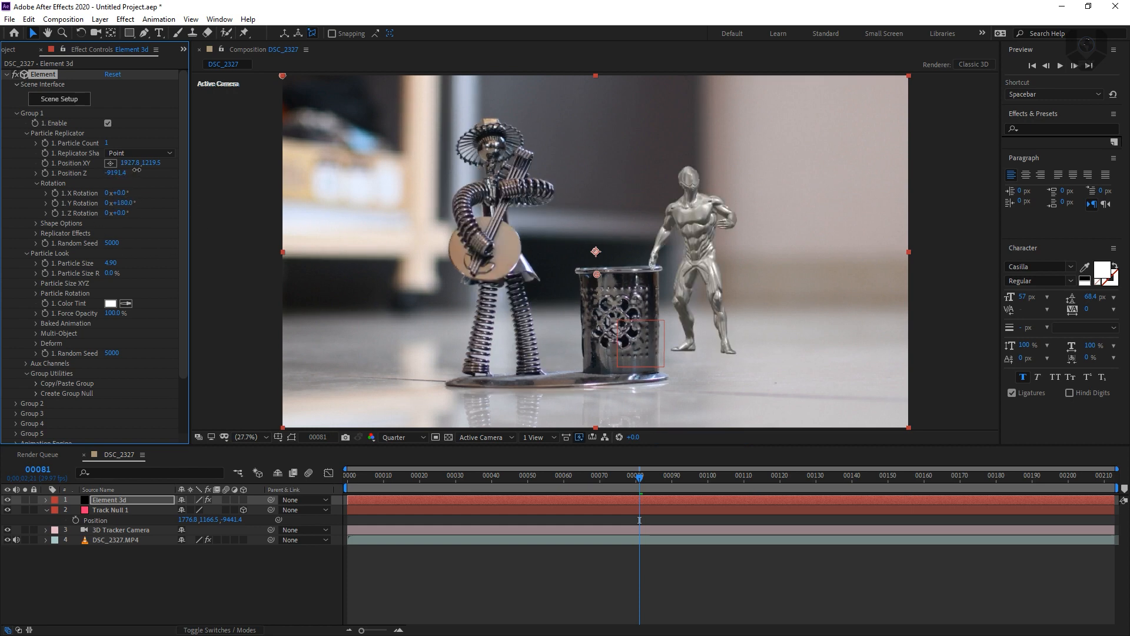
pyautogui.moveTo(137, 169)
pyautogui.mouseDown()
pyautogui.moveTo(90, 174)
pyautogui.moveTo(192, 166)
pyautogui.moveTo(156, 165)
pyautogui.mouseUp()
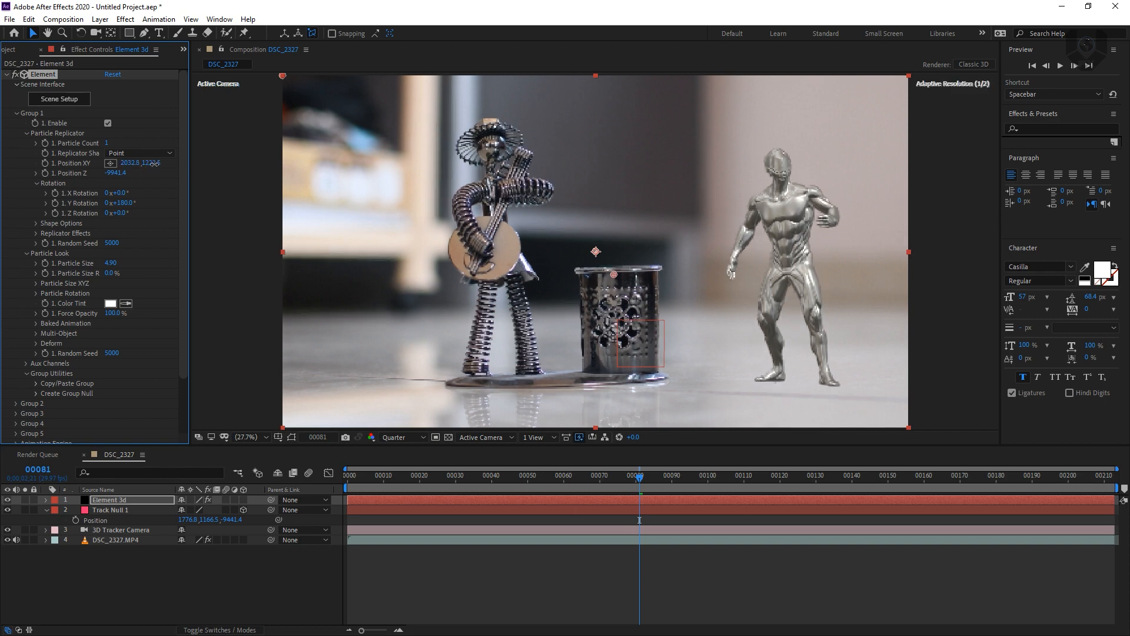
# Delay the Element 3d layer to start at about frame 34 and check the character around frames 102 and 111
pyautogui.moveTo(619, 478); pyautogui.dragTo(474, 481)
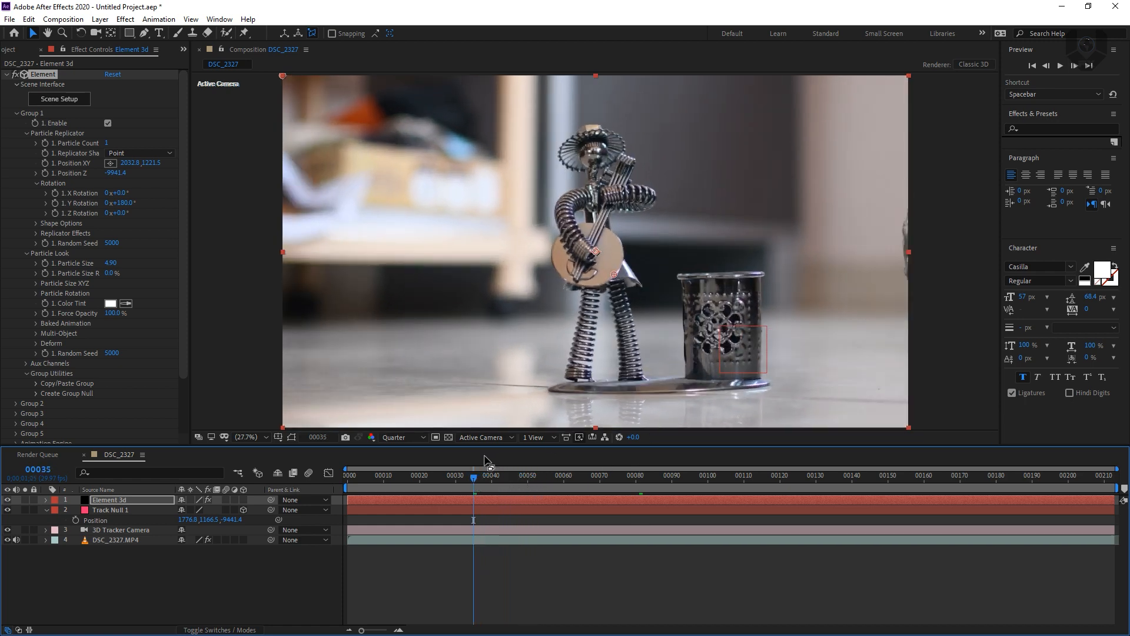
pyautogui.moveTo(391, 501); pyautogui.dragTo(511, 497)
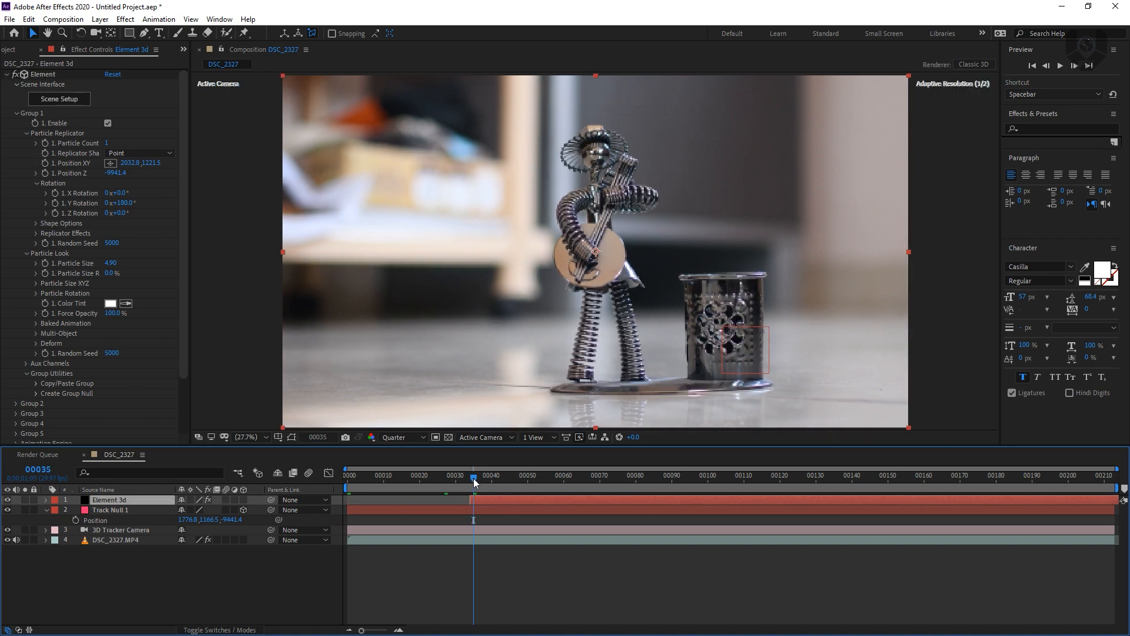
pyautogui.moveTo(473, 478); pyautogui.dragTo(840, 478)
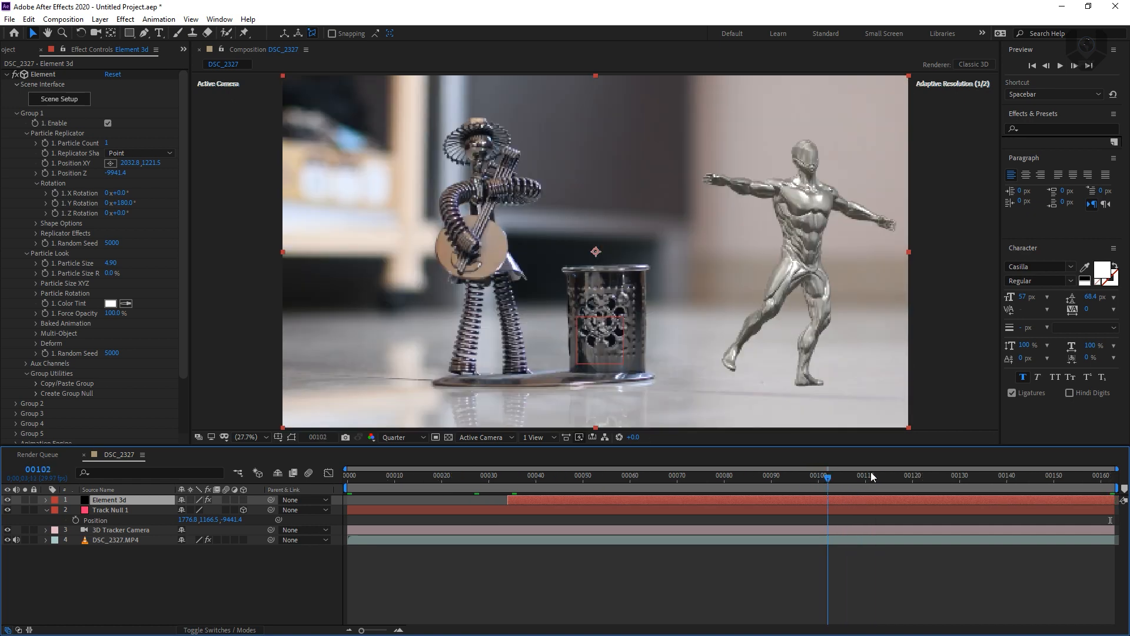
pyautogui.click(871, 472)
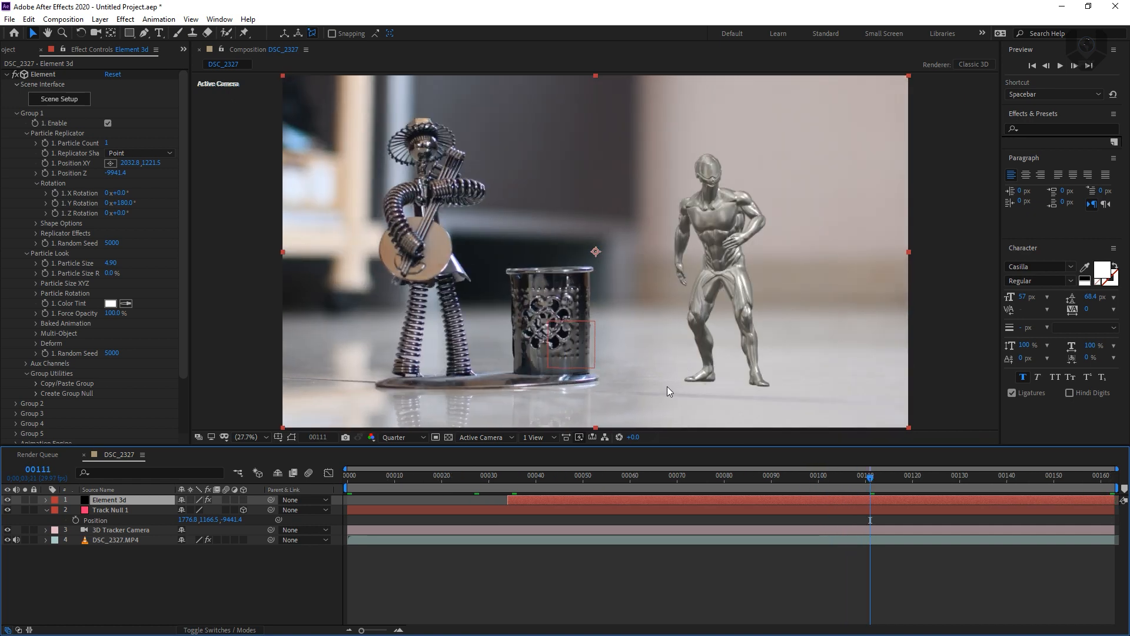
# In the Element scene setup, create a plane under the character and scale it uniformly to about 1036%
pyautogui.click(168, 252)
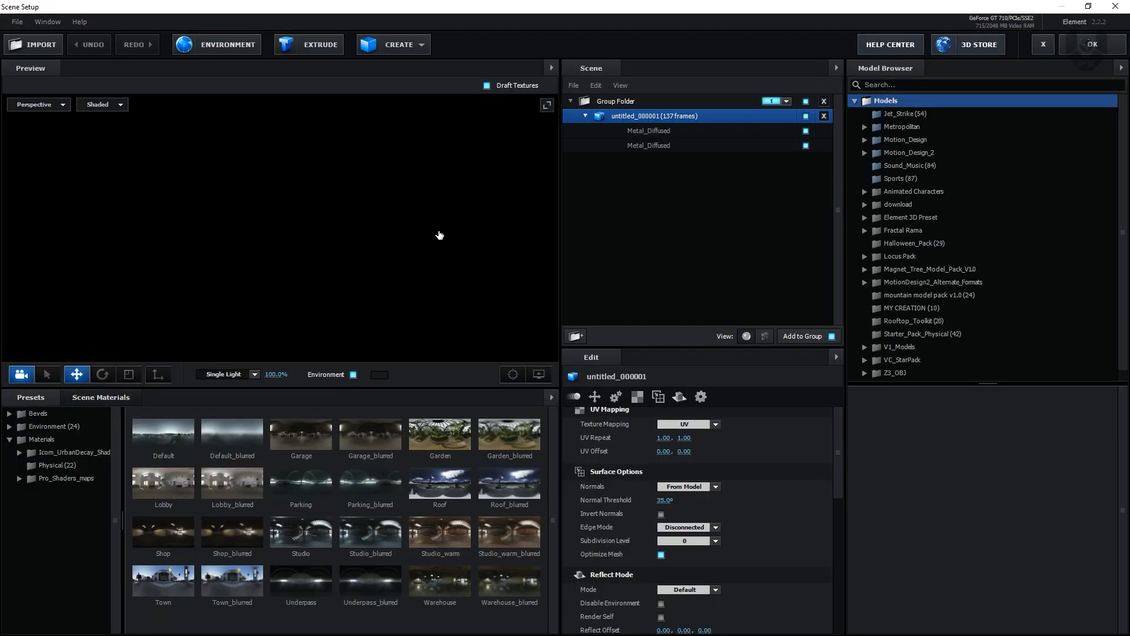
pyautogui.moveTo(436, 232); pyautogui.dragTo(393, 270)
pyautogui.scroll(-3, 401, 246)
pyautogui.moveTo(342, 303); pyautogui.dragTo(356, 289)
pyautogui.click(400, 45)
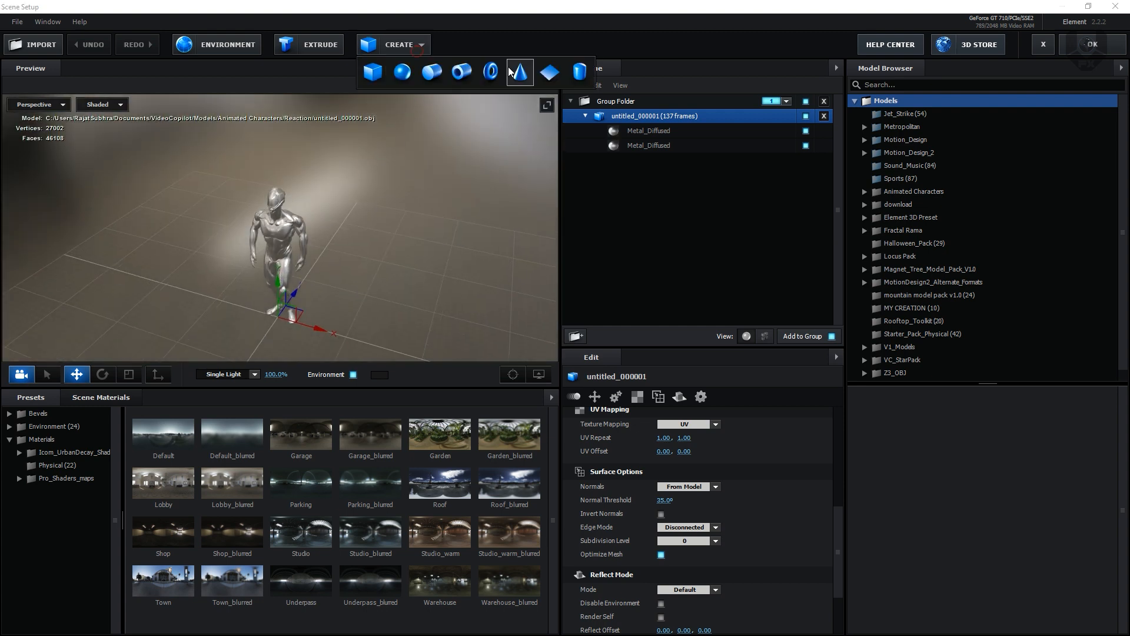
pyautogui.click(550, 72)
pyautogui.press('r')
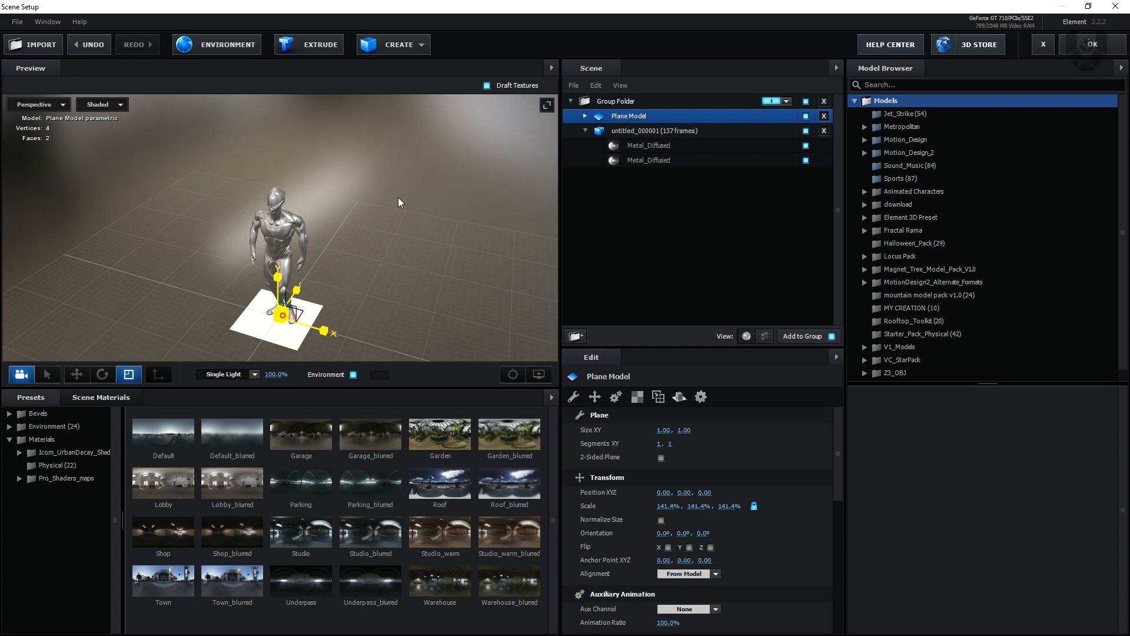
pyautogui.moveTo(397, 198); pyautogui.dragTo(474, 193)
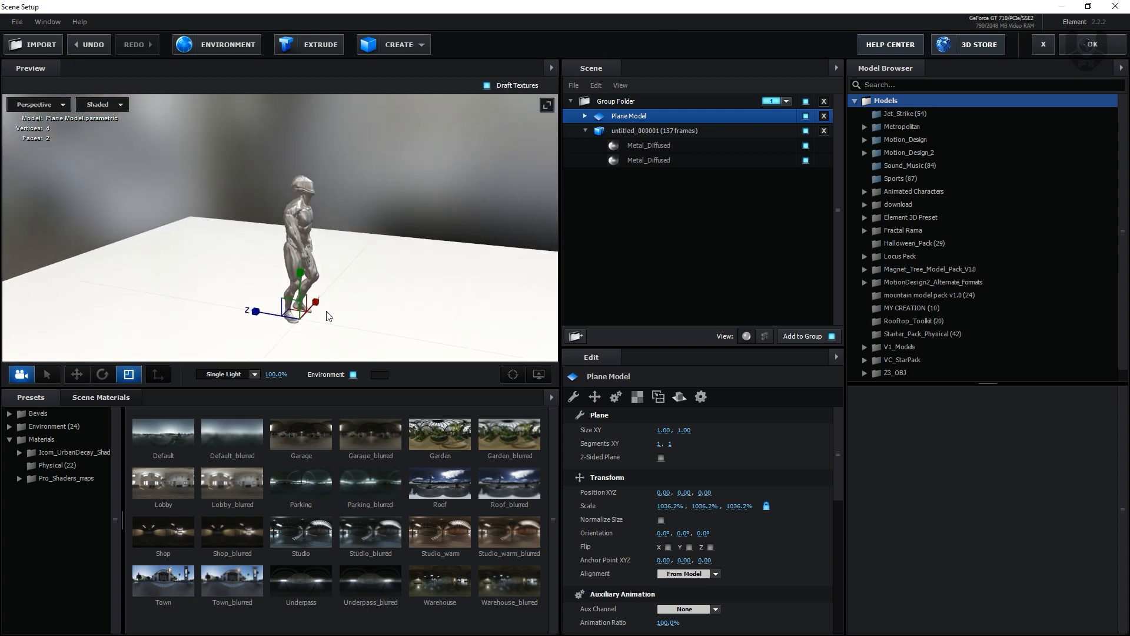
# Apply the Black_Gloss preset from the Physical materials to the ground plane
pyautogui.moveTo(326, 312); pyautogui.dragTo(336, 271, button='middle')
pyautogui.scroll(5, 325, 276)
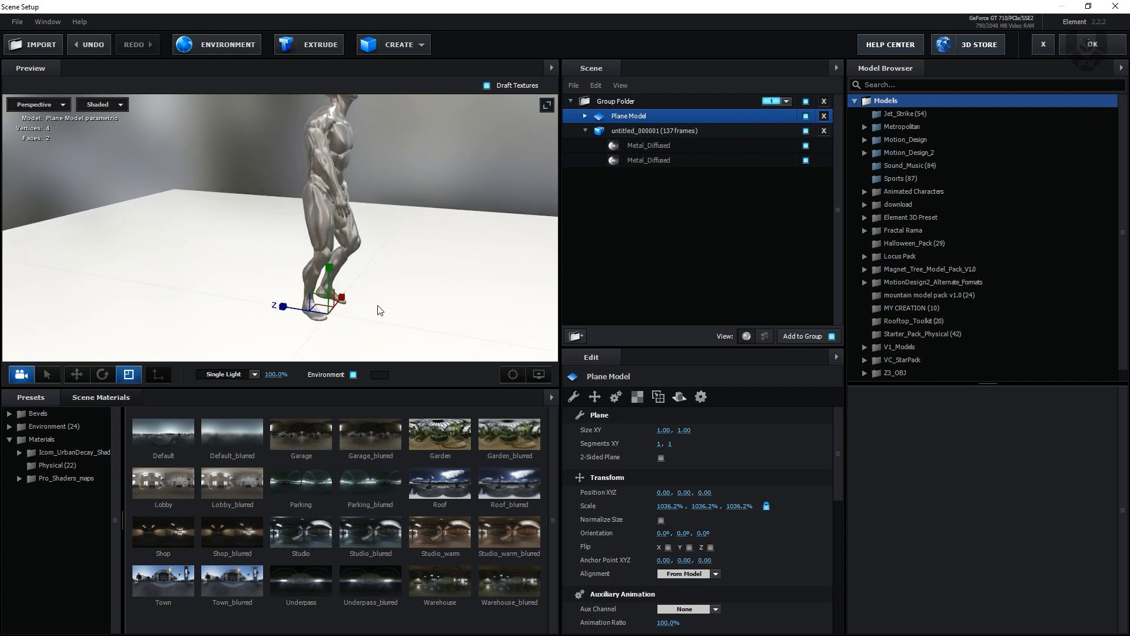
pyautogui.moveTo(404, 297); pyautogui.dragTo(322, 303)
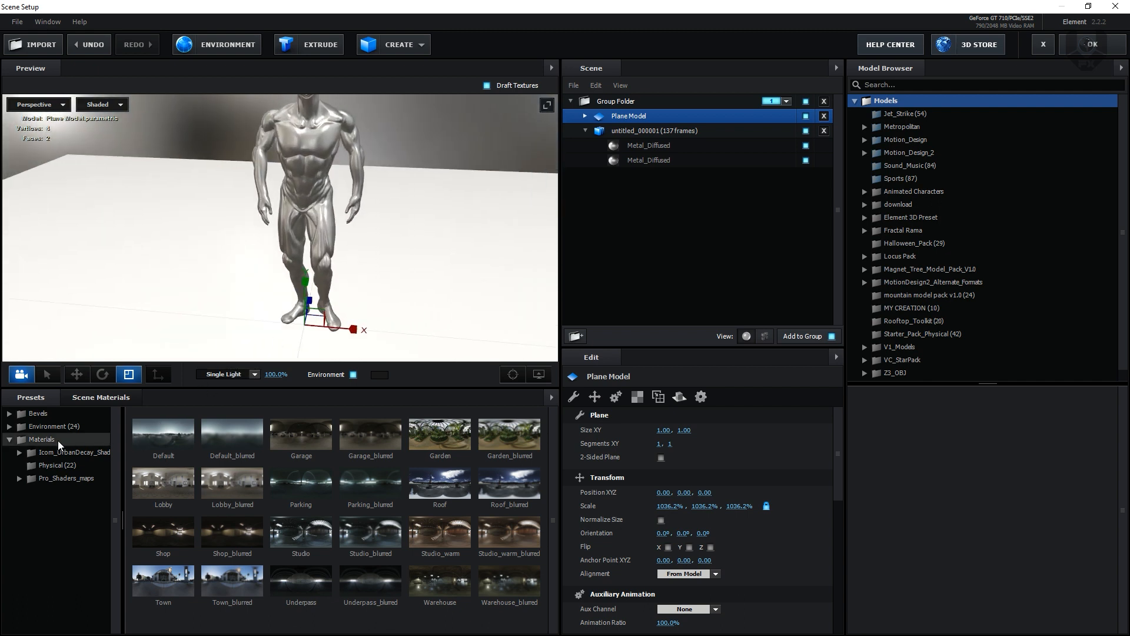
pyautogui.moveTo(386, 249); pyautogui.dragTo(348, 257)
pyautogui.scroll(-5, 312, 318)
pyautogui.moveTo(312, 341)
pyautogui.mouseDown()
pyautogui.moveTo(353, 341)
pyautogui.moveTo(323, 346)
pyautogui.mouseUp()
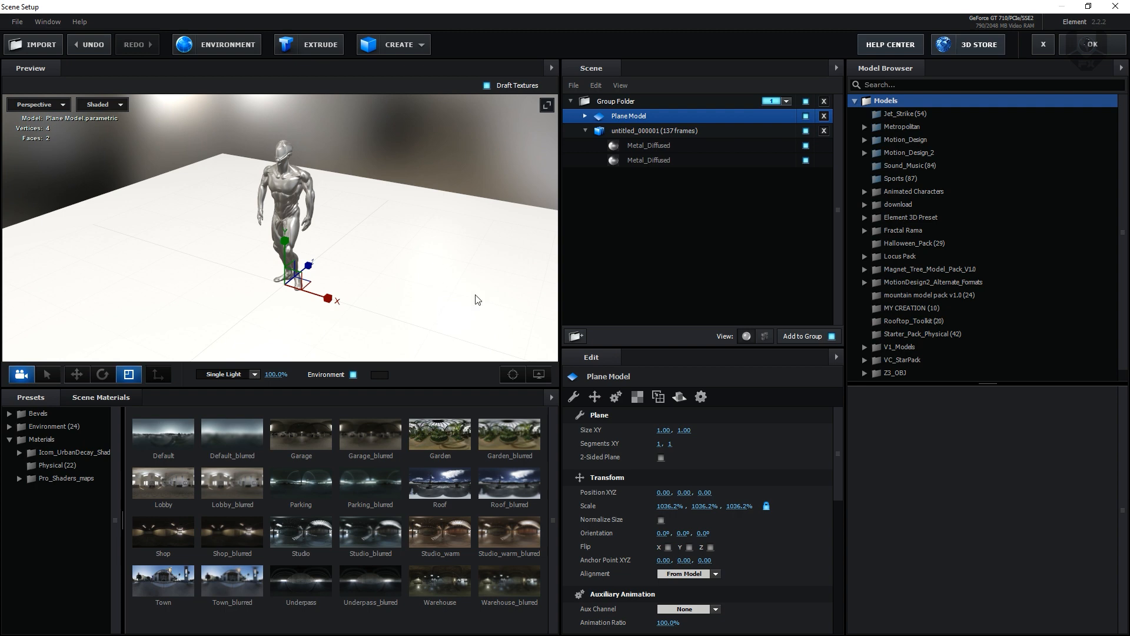
pyautogui.click(57, 464)
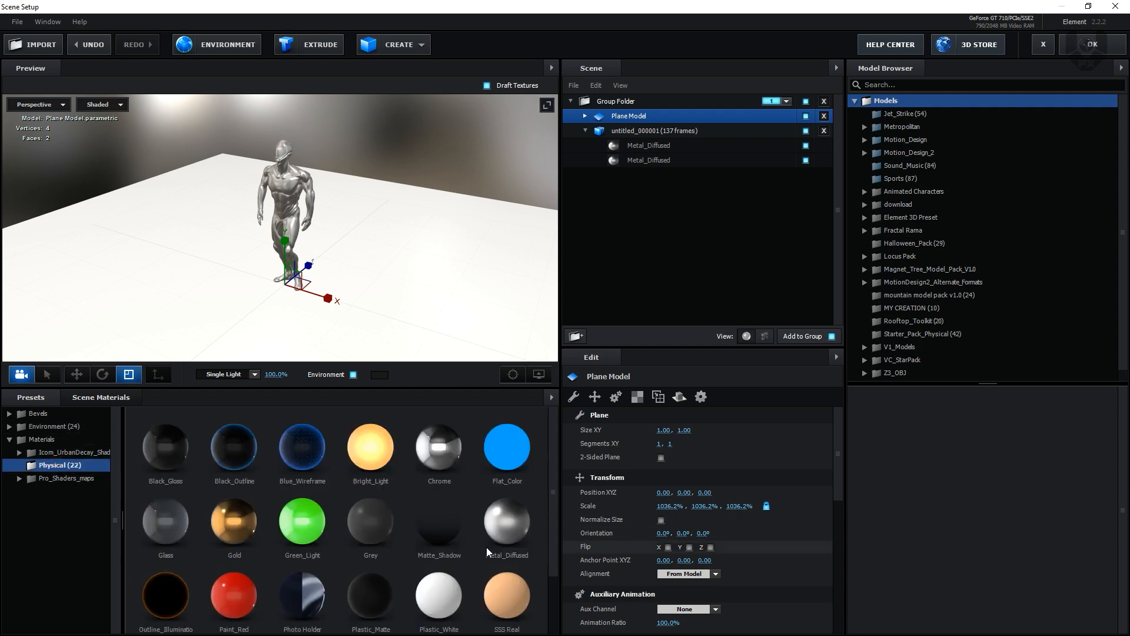
pyautogui.moveTo(173, 463); pyautogui.dragTo(208, 309)
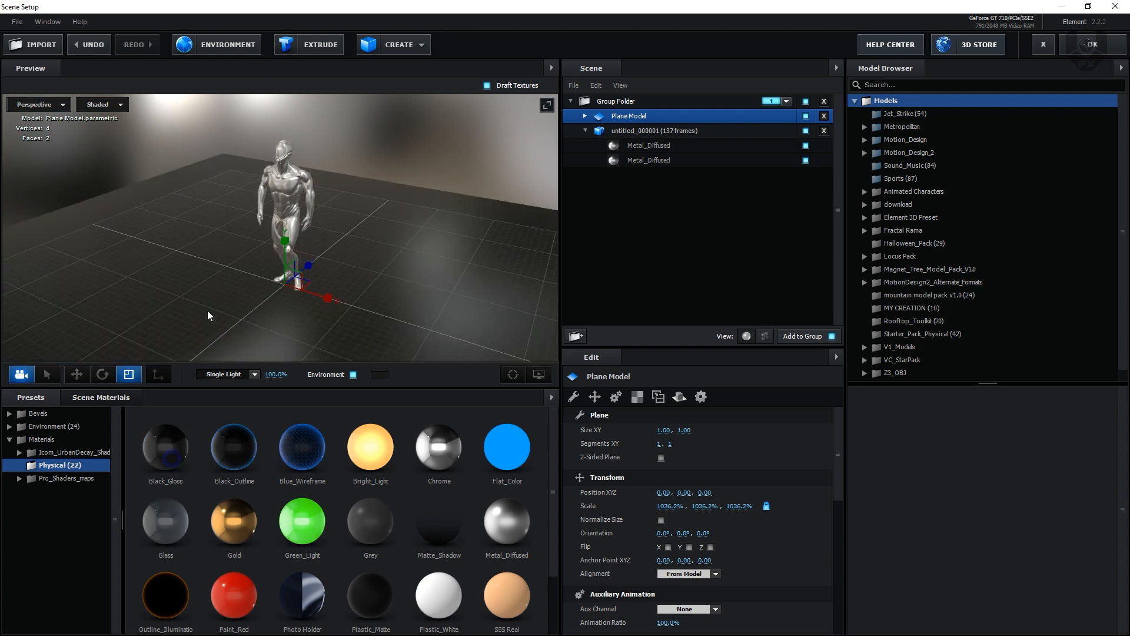
# Set the plane's Reflect Mode to Mirror Surface and inspect the reflection at the character's feet
pyautogui.click(679, 397)
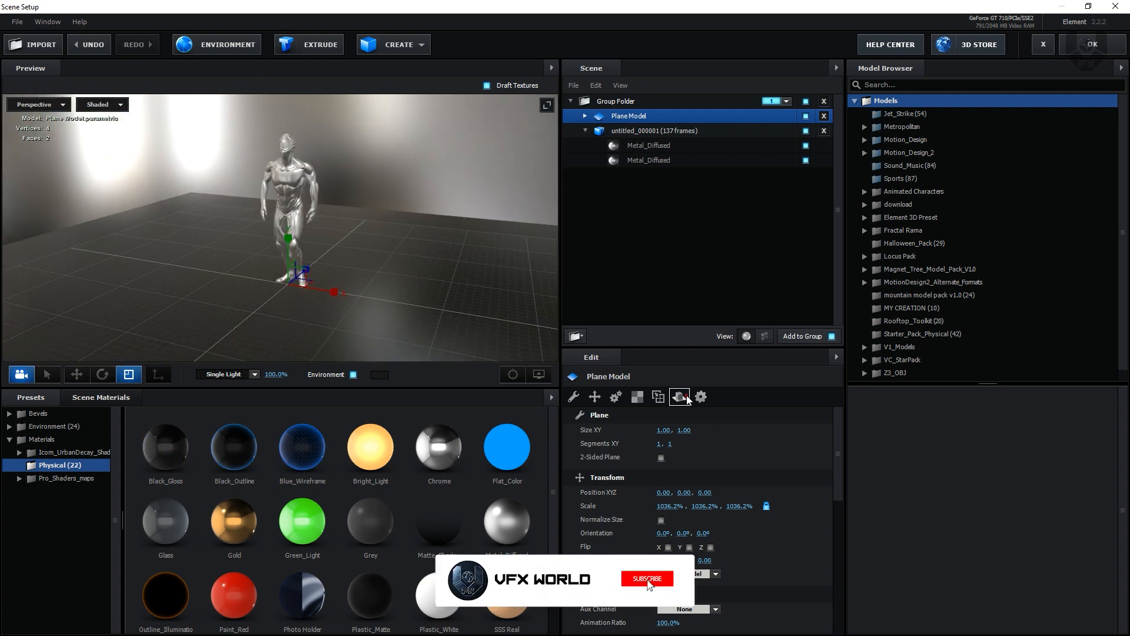
pyautogui.click(687, 429)
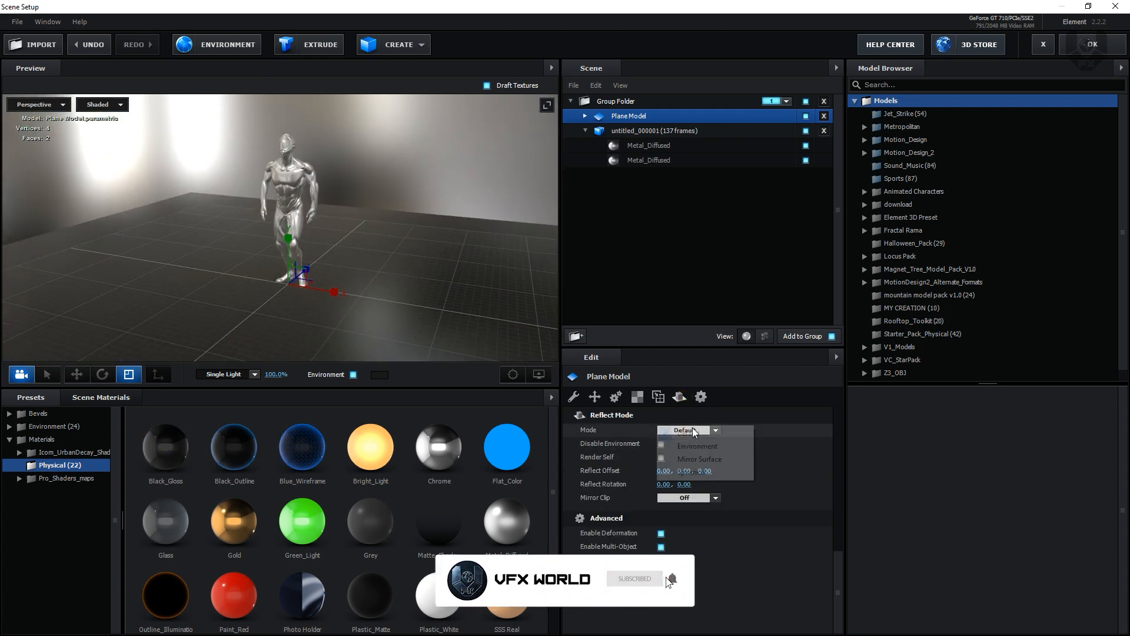
pyautogui.click(690, 459)
pyautogui.moveTo(354, 313); pyautogui.dragTo(342, 267)
pyautogui.scroll(3, 291, 342)
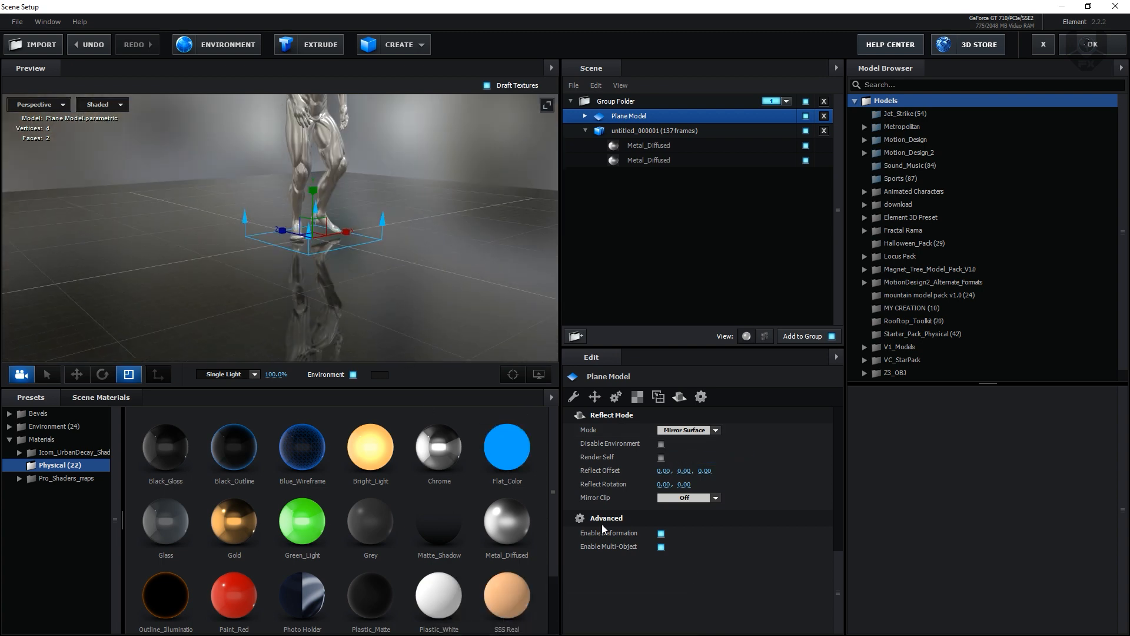
# Enable Matte Shadow and Matte Reflection in the ground plane's Black_Gloss material and check the plane from several angles
pyautogui.click(585, 116)
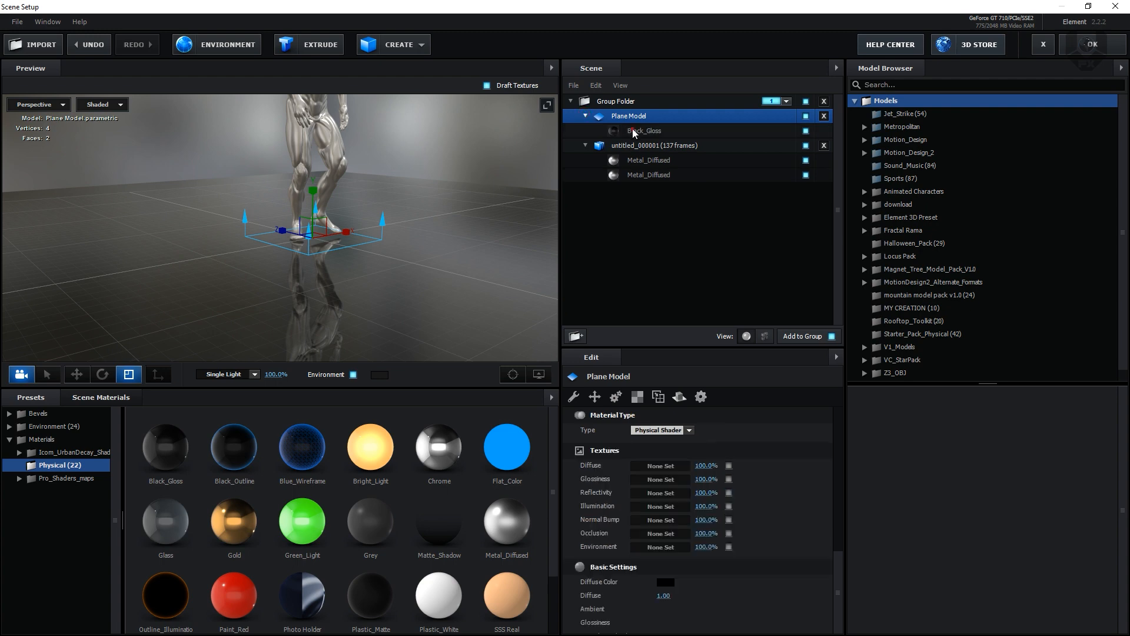
pyautogui.click(644, 131)
pyautogui.scroll(-5, 633, 456)
pyautogui.scroll(-4, 621, 461)
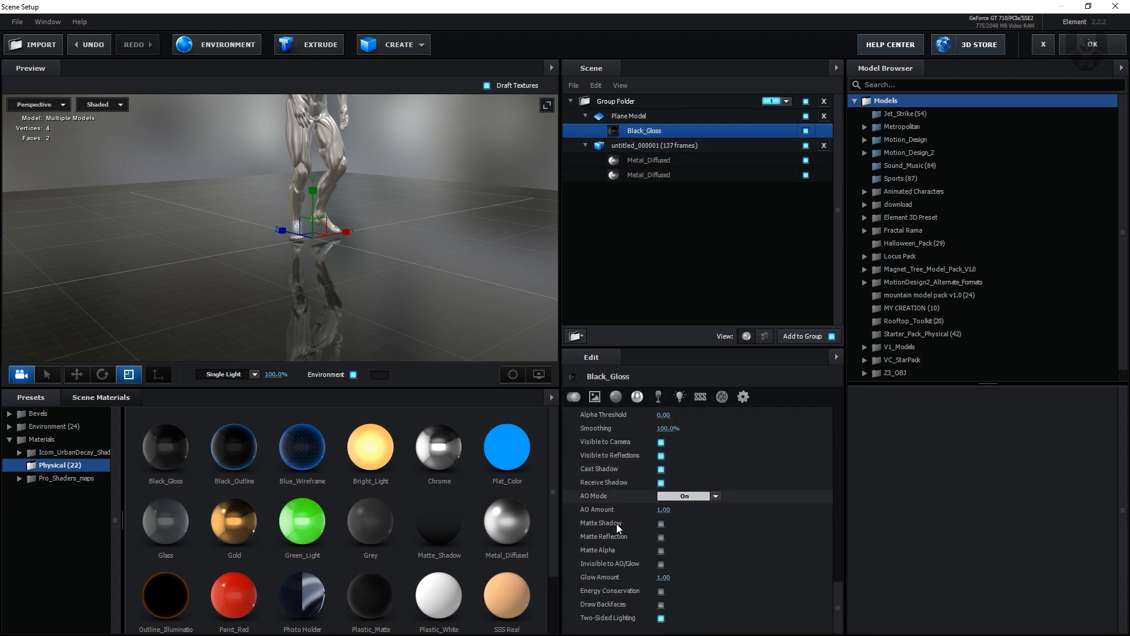
pyautogui.click(658, 536)
pyautogui.click(661, 536)
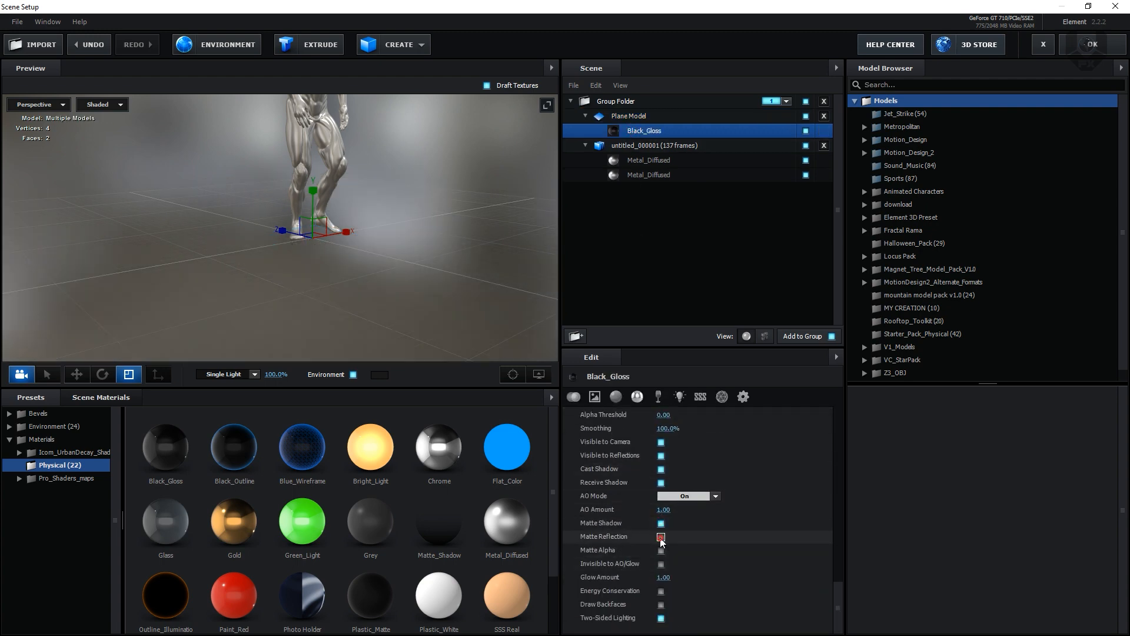
pyautogui.moveTo(426, 287); pyautogui.dragTo(387, 292)
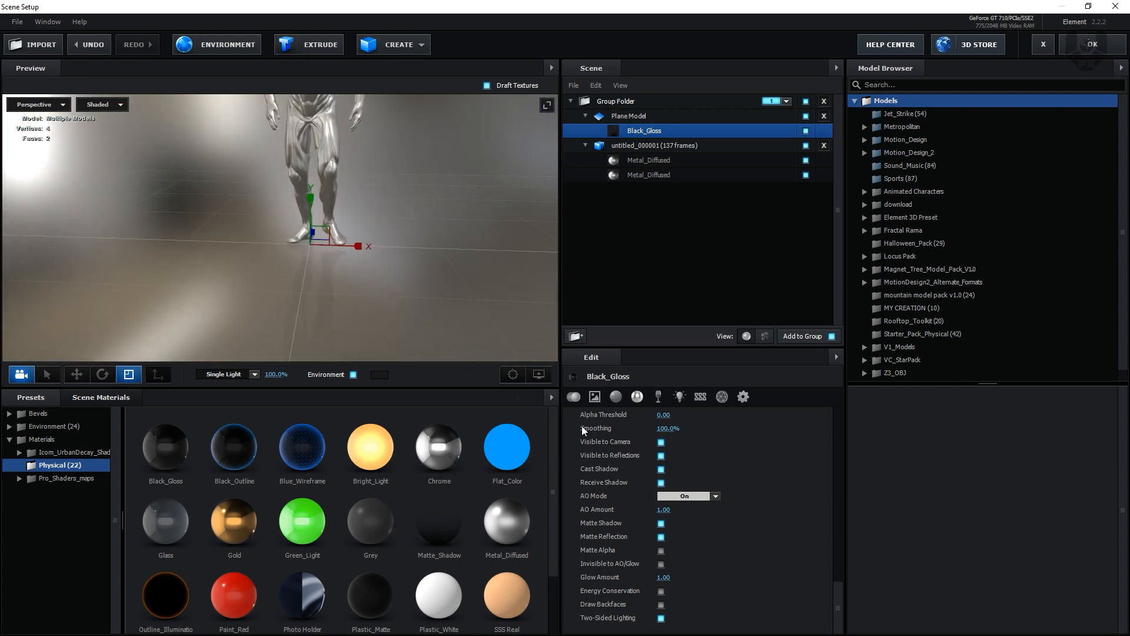
pyautogui.moveTo(298, 319); pyautogui.dragTo(365, 300)
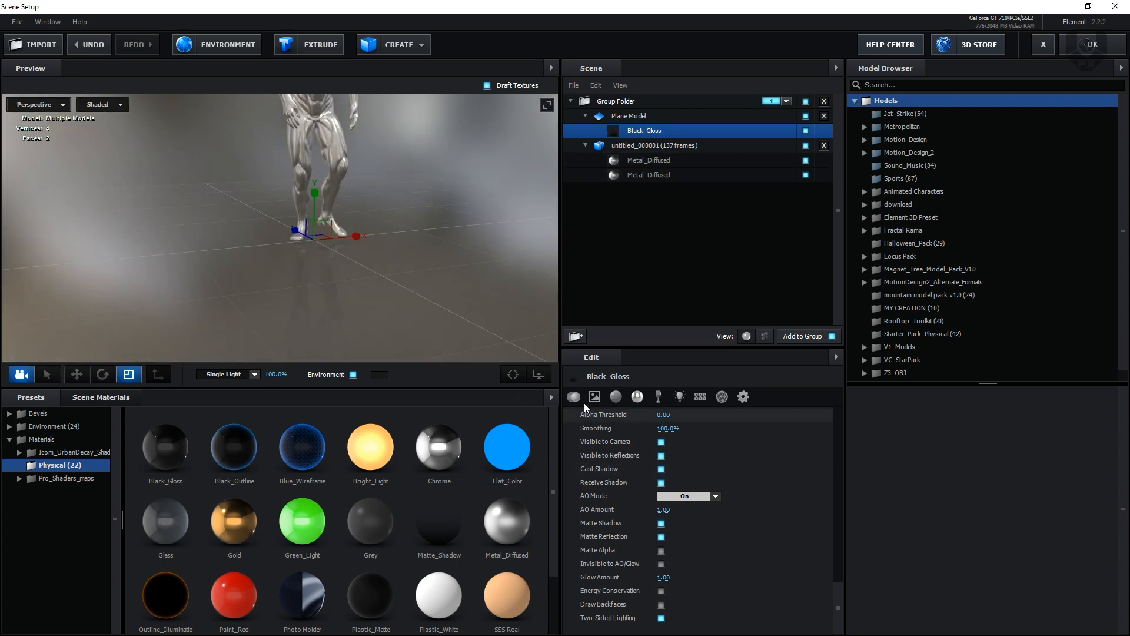
# Set the plane material's Reflectivity Intensity to 76% and Glossiness to 96%, and inspect the character's reflection
pyautogui.scroll(10, 612, 520)
pyautogui.scroll(-3, 612, 521)
pyautogui.scroll(-3, 612, 520)
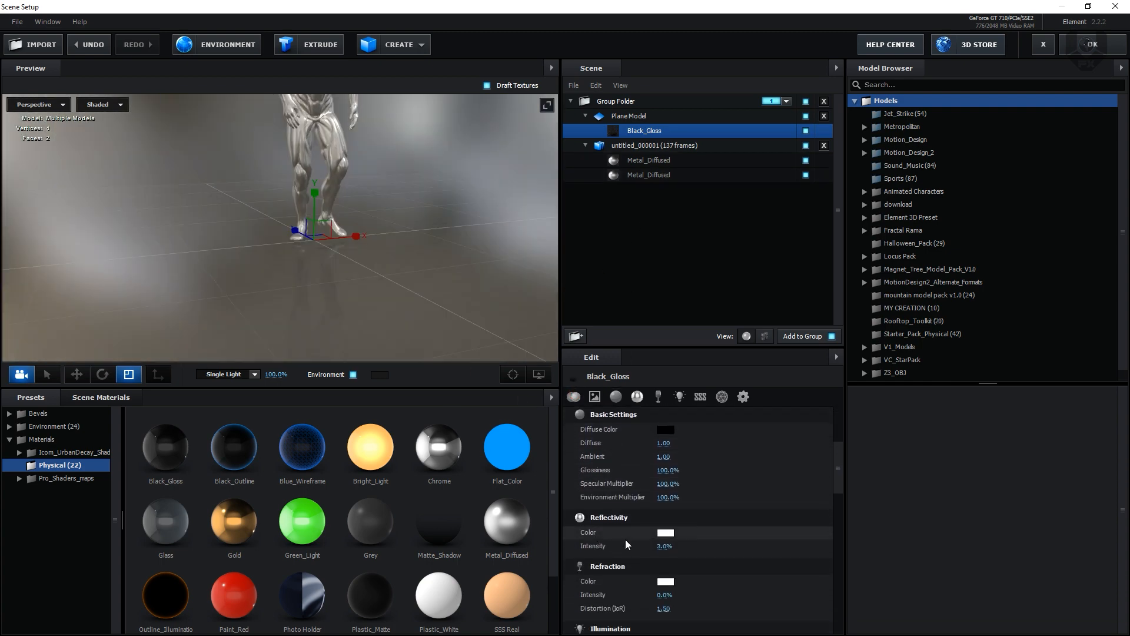
pyautogui.moveTo(685, 537); pyautogui.dragTo(712, 534)
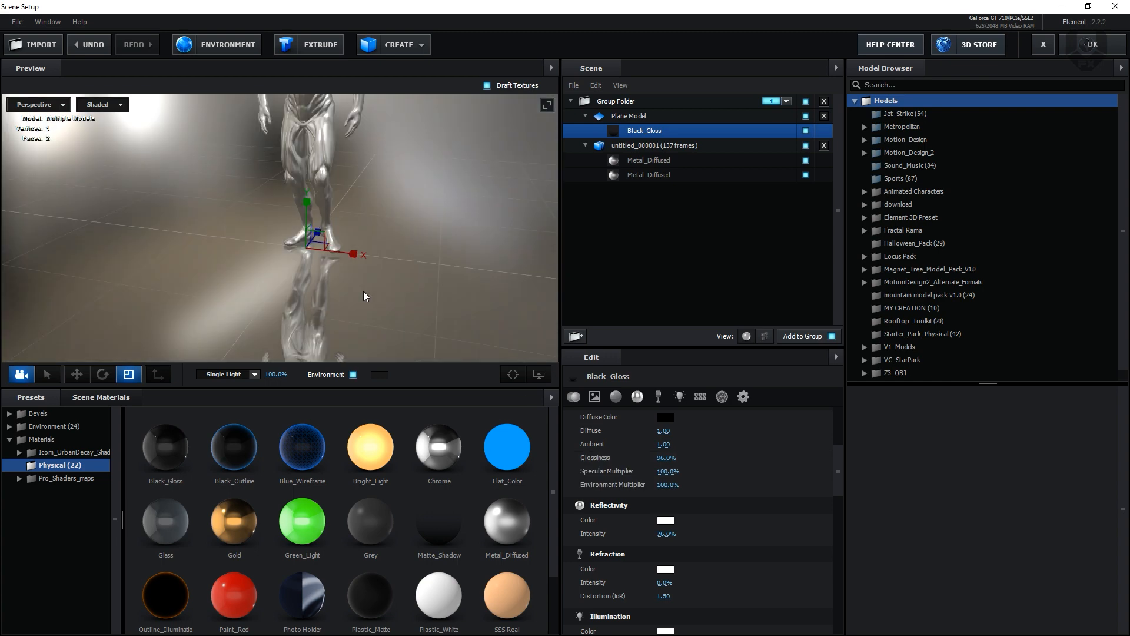
pyautogui.moveTo(364, 292); pyautogui.dragTo(395, 206)
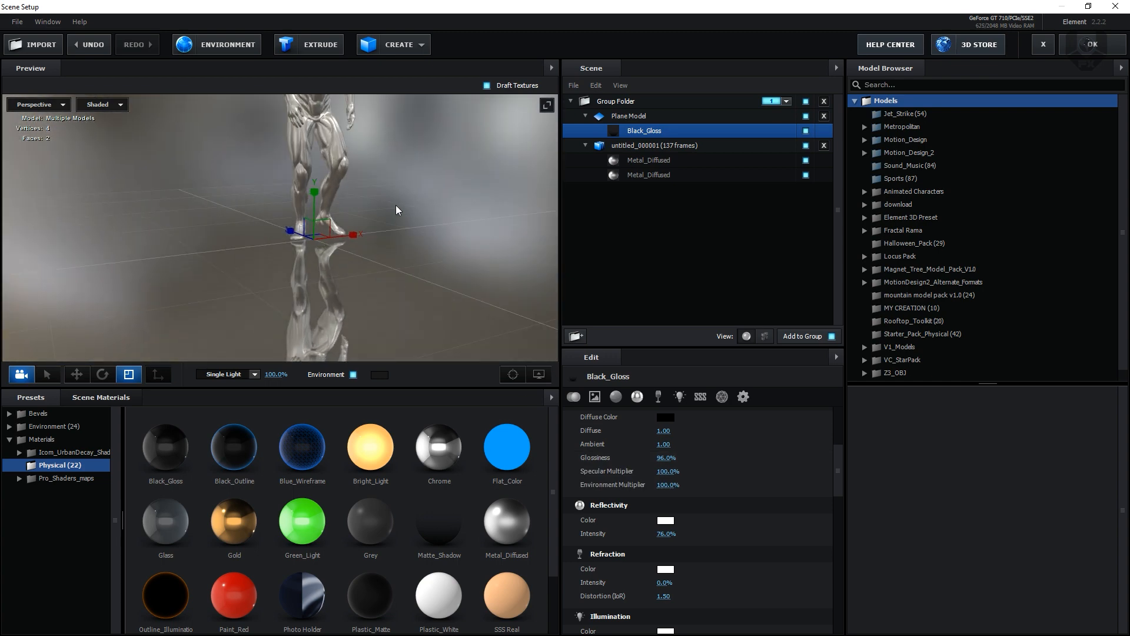
pyautogui.moveTo(380, 288); pyautogui.dragTo(357, 258)
pyautogui.scroll(4, 353, 255)
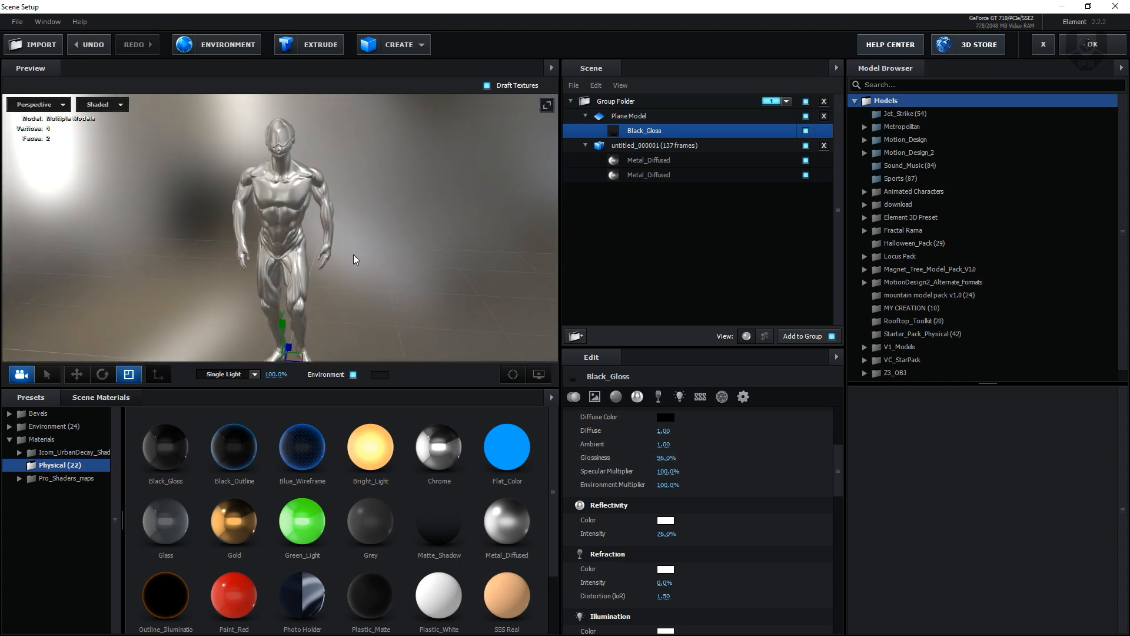
pyautogui.moveTo(353, 255); pyautogui.dragTo(369, 283, button='middle')
pyautogui.moveTo(370, 284); pyautogui.dragTo(389, 187)
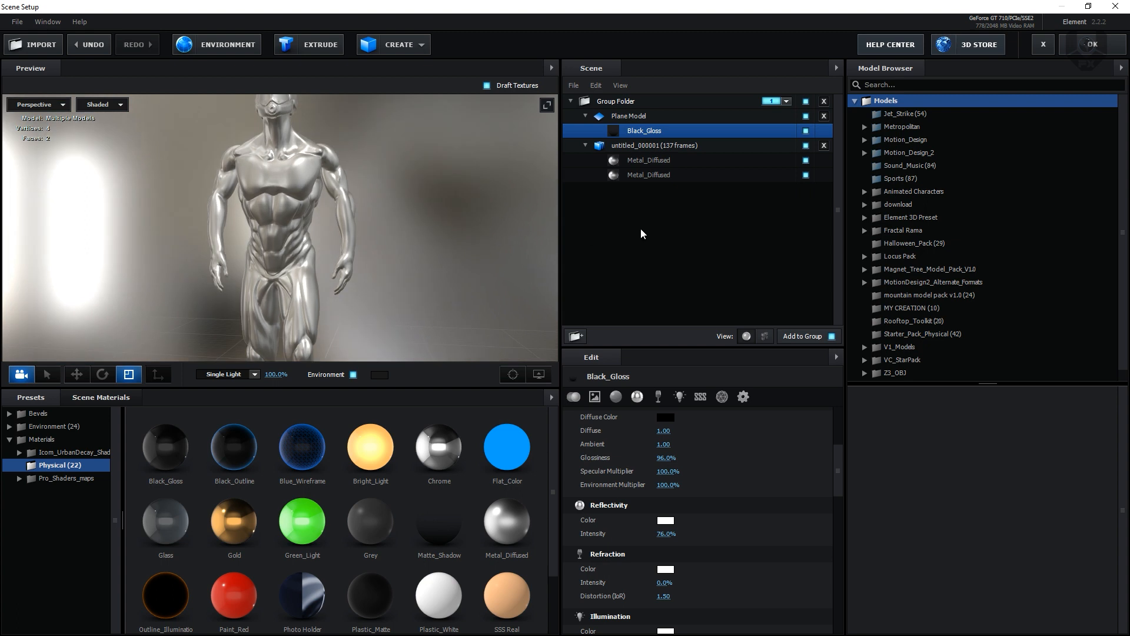
# Apply the Black_Gloss preset to the character's first material and select its second material, Metal_Diffused
pyautogui.click(655, 161)
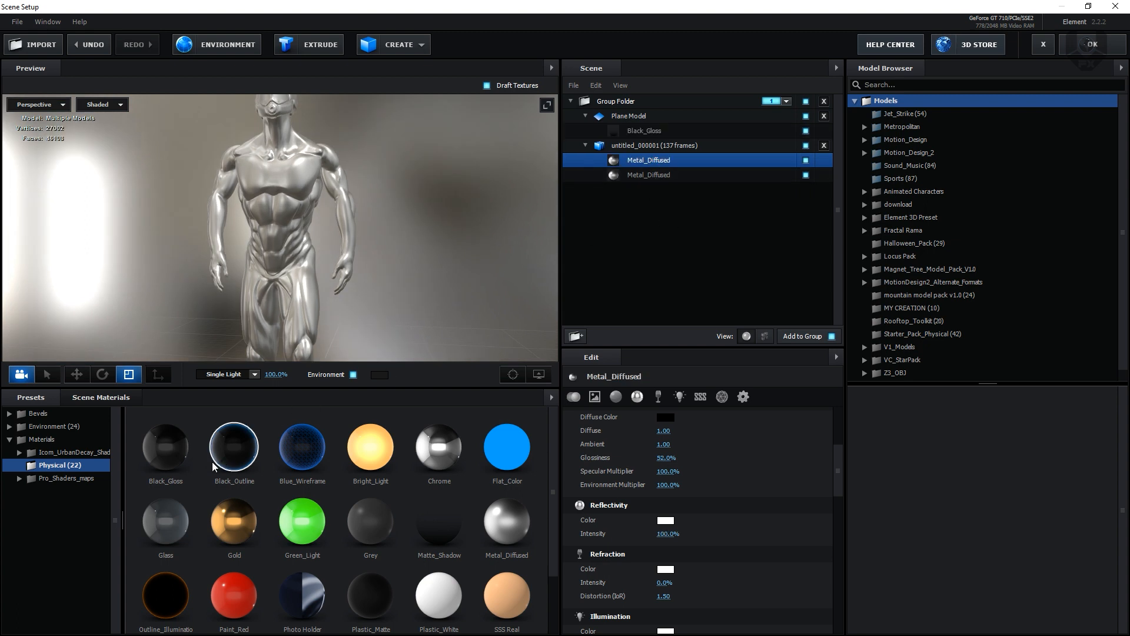
pyautogui.doubleClick(162, 461)
pyautogui.moveTo(291, 299); pyautogui.dragTo(313, 228)
pyautogui.moveTo(313, 229); pyautogui.dragTo(314, 266, button='middle')
pyautogui.moveTo(314, 266); pyautogui.dragTo(354, 274)
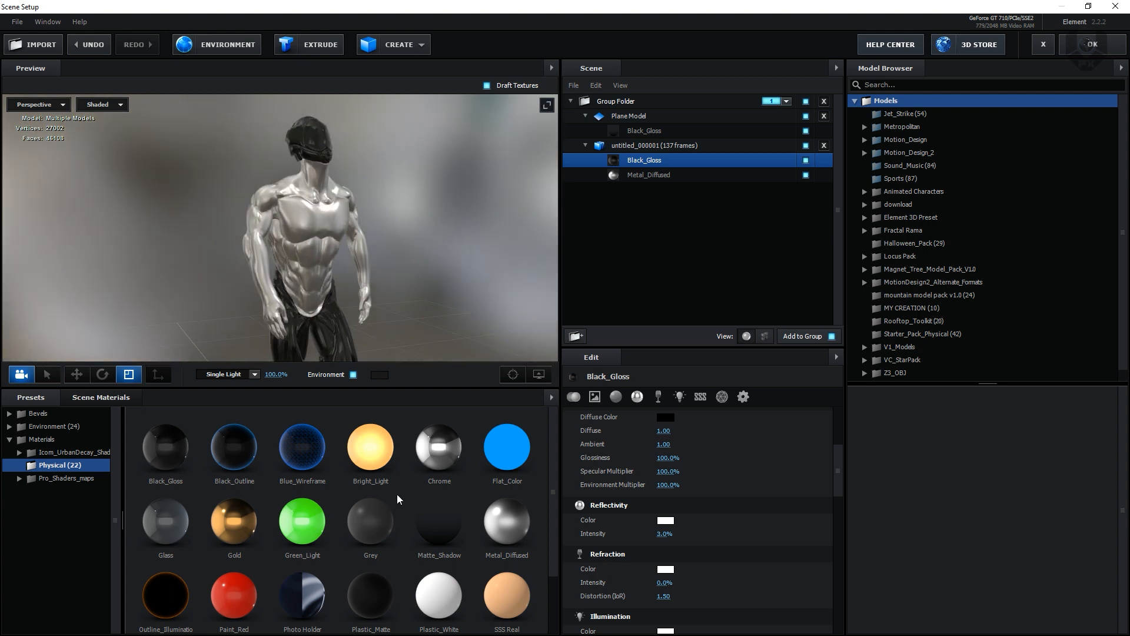
pyautogui.click(661, 178)
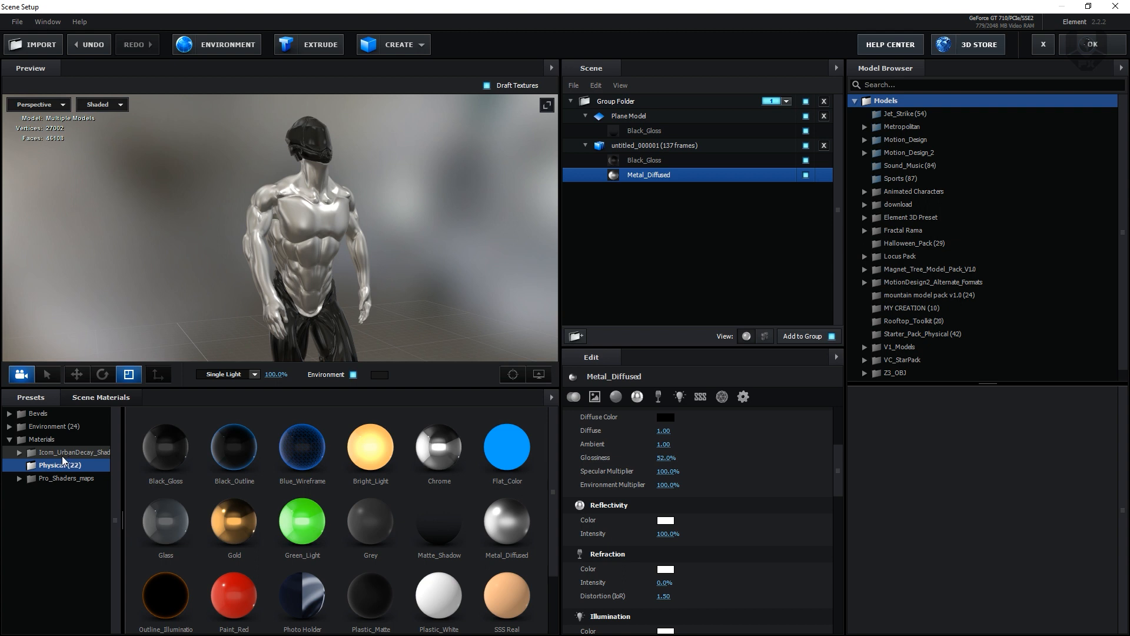
pyautogui.moveTo(407, 322); pyautogui.dragTo(354, 324)
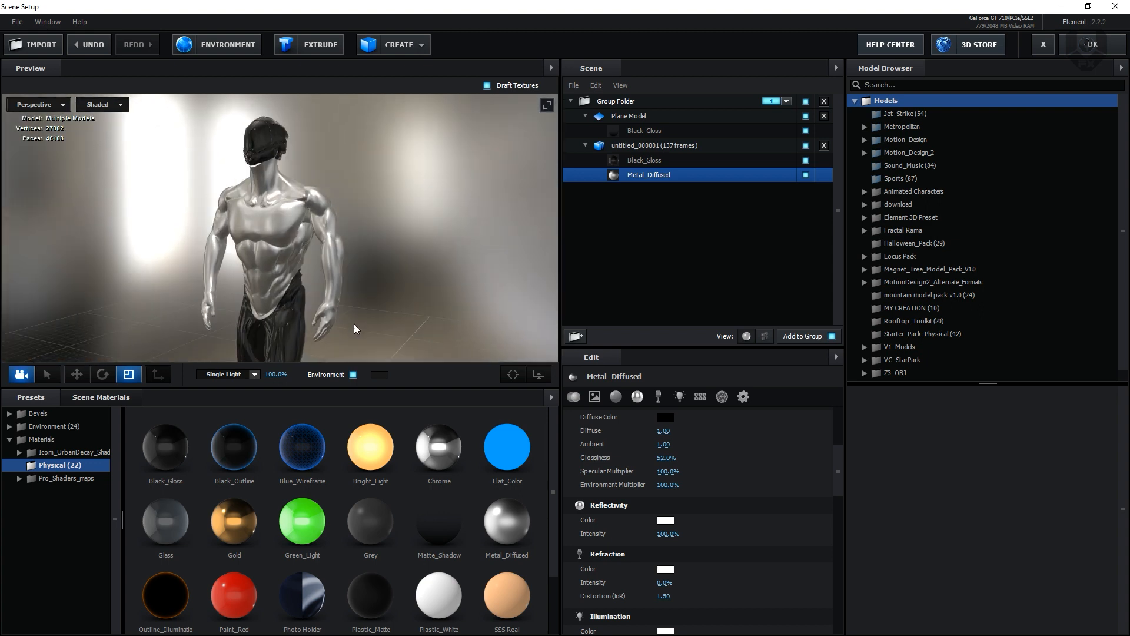
# Try the c-fiber_7b preset from the Icom_UrbanDecay Physical_Shaders Carbon_Fiber folder on the character's second material
pyautogui.click(70, 453)
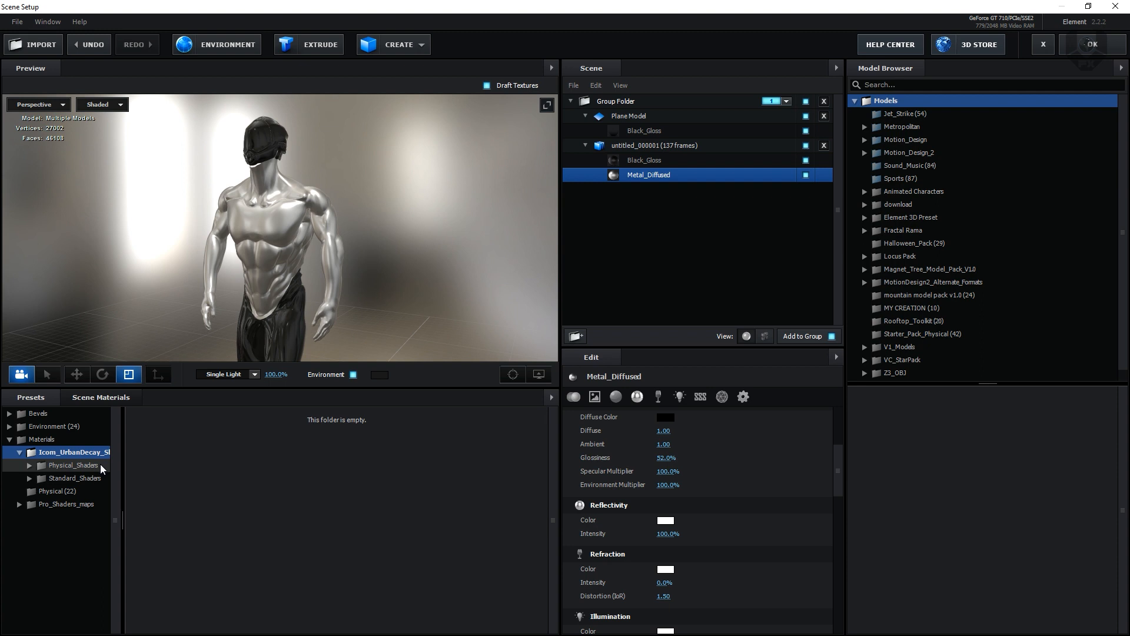
pyautogui.moveTo(125, 466); pyautogui.dragTo(166, 467)
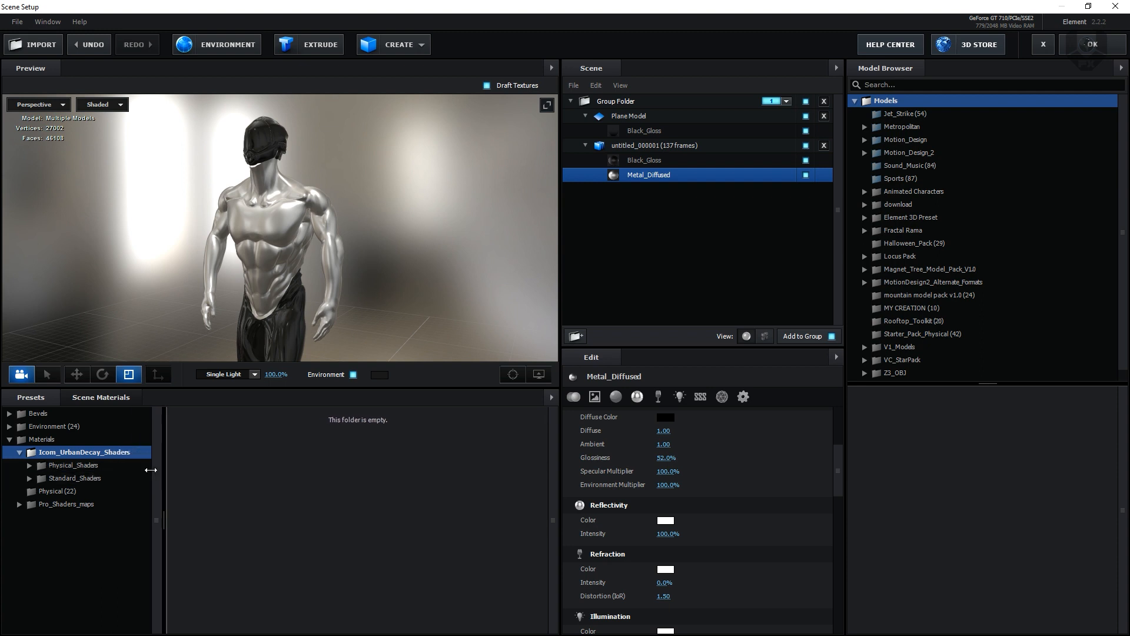
pyautogui.doubleClick(67, 467)
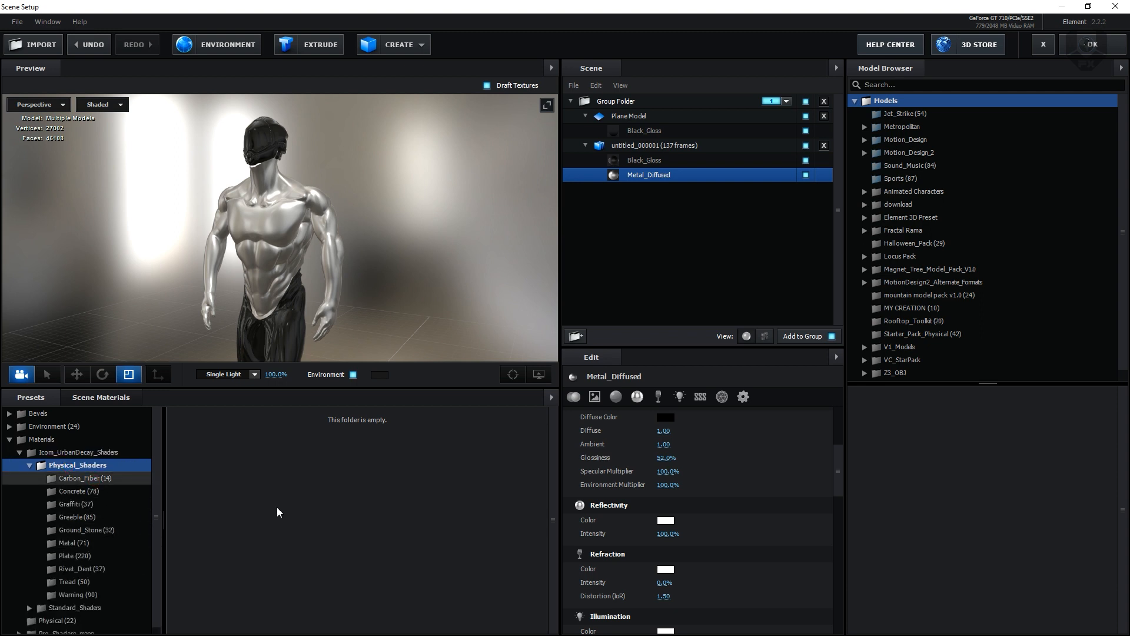
pyautogui.click(68, 482)
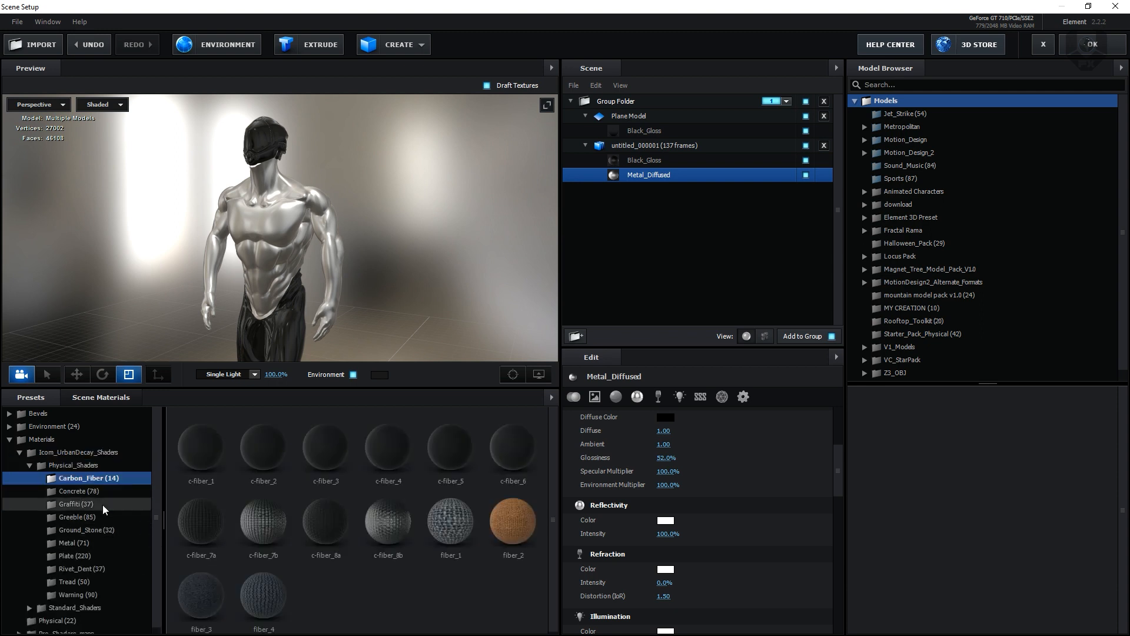
pyautogui.doubleClick(263, 524)
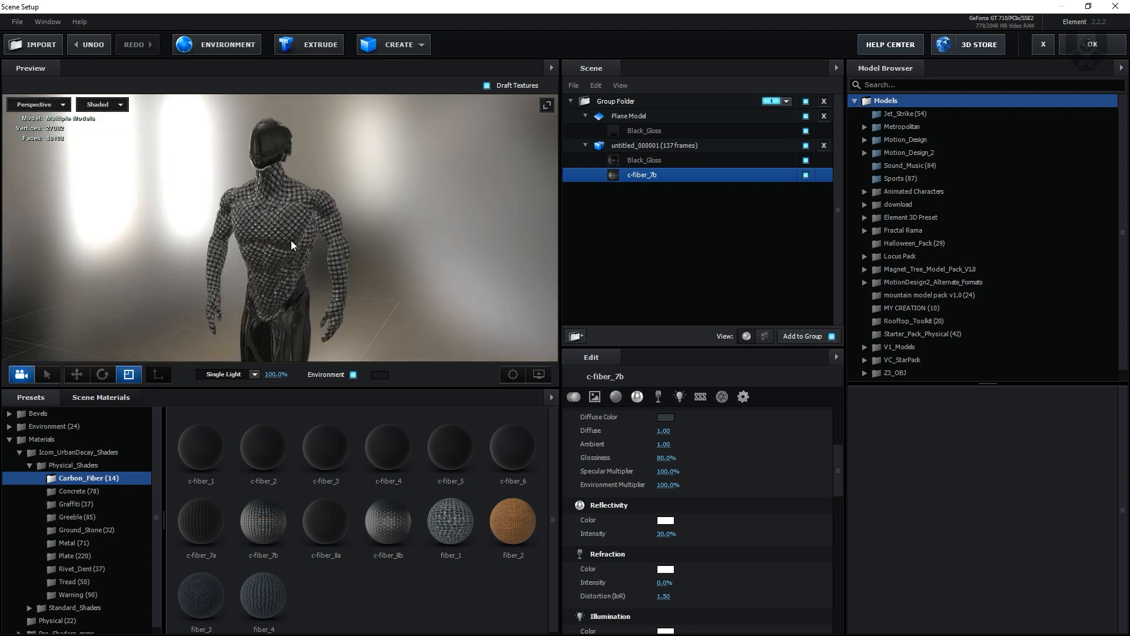
pyautogui.scroll(5, 290, 237)
pyautogui.moveTo(306, 259)
pyautogui.mouseDown()
pyautogui.moveTo(362, 256)
pyautogui.moveTo(324, 263)
pyautogui.mouseUp()
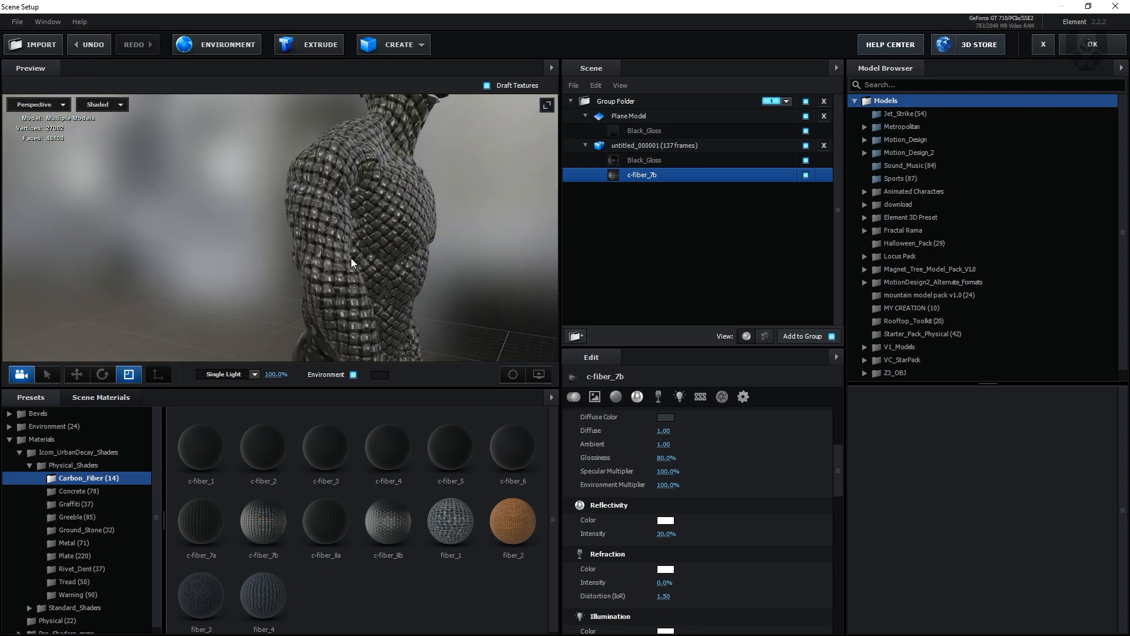
# Try the fiber_1 and c-fiber_8b presets on the character's second material and inspect the torso
pyautogui.doubleClick(453, 527)
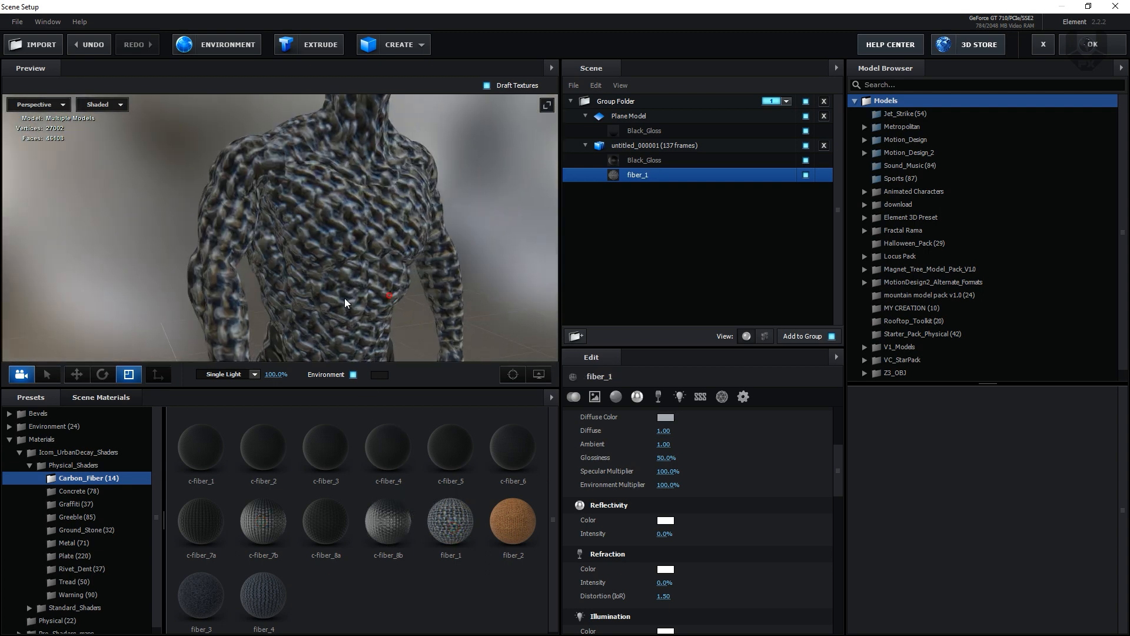
pyautogui.doubleClick(391, 518)
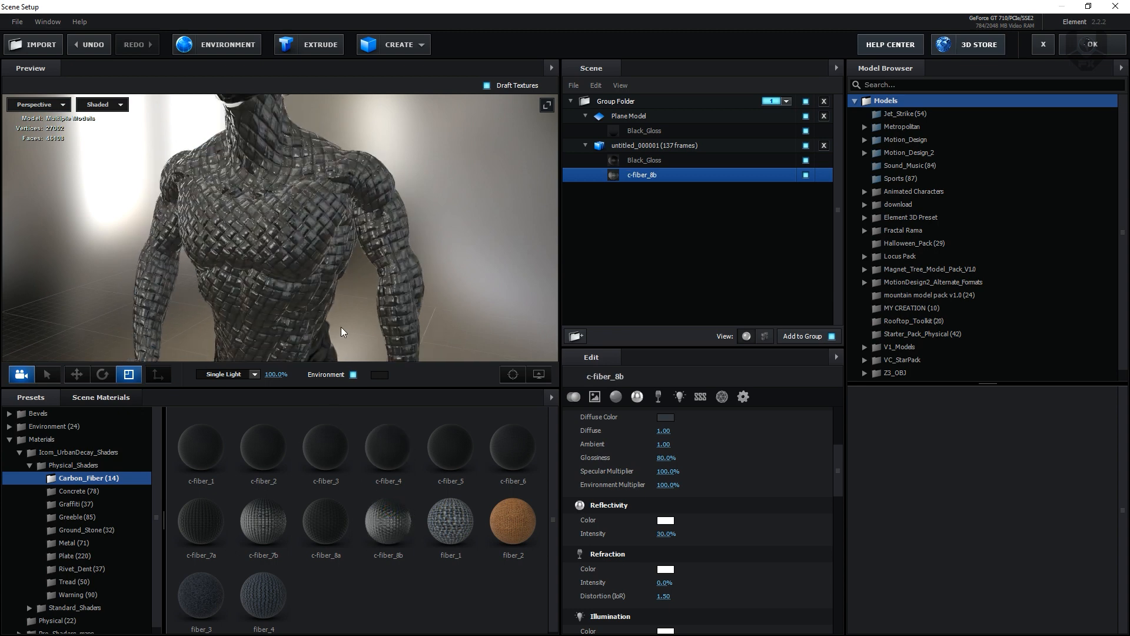
pyautogui.moveTo(341, 327); pyautogui.dragTo(315, 291)
pyautogui.scroll(-4, 328, 298)
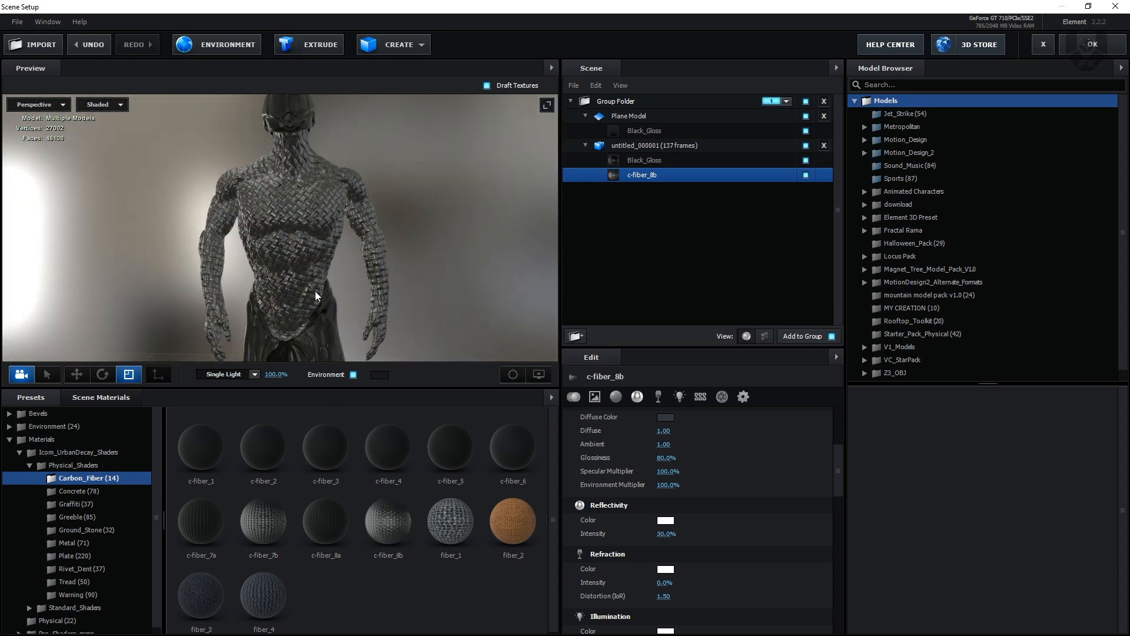
pyautogui.scroll(-1, 316, 290)
# Try the Black_Gloss, Bright_Light and Chrome presets from the Physical materials on the second material, then apply Gold
pyautogui.click(32, 468)
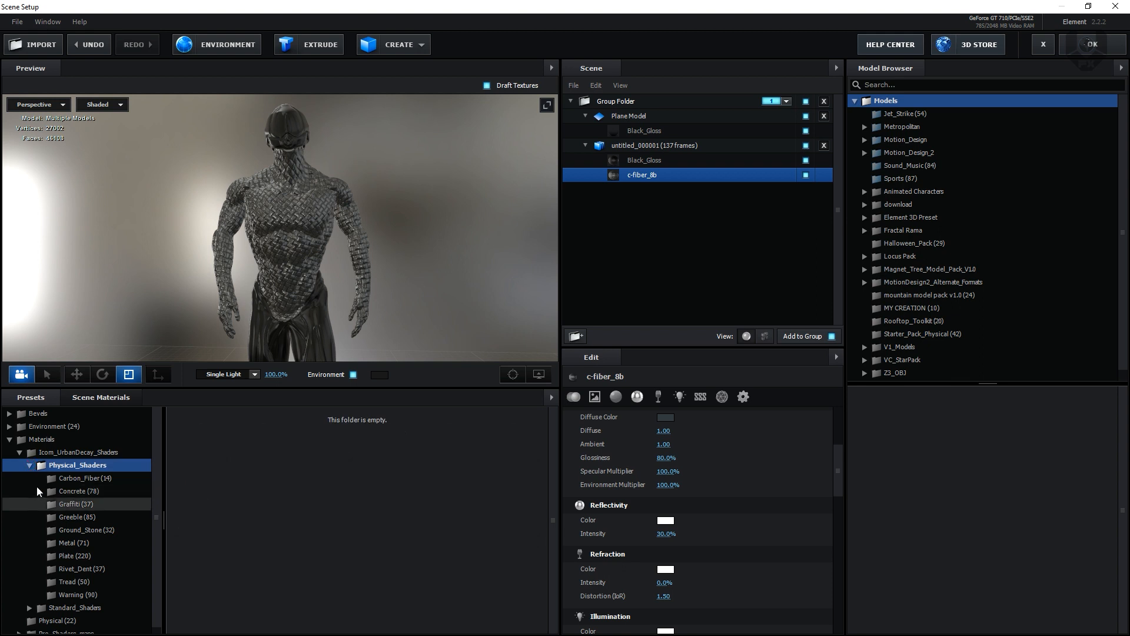
pyautogui.click(30, 468)
pyautogui.click(56, 491)
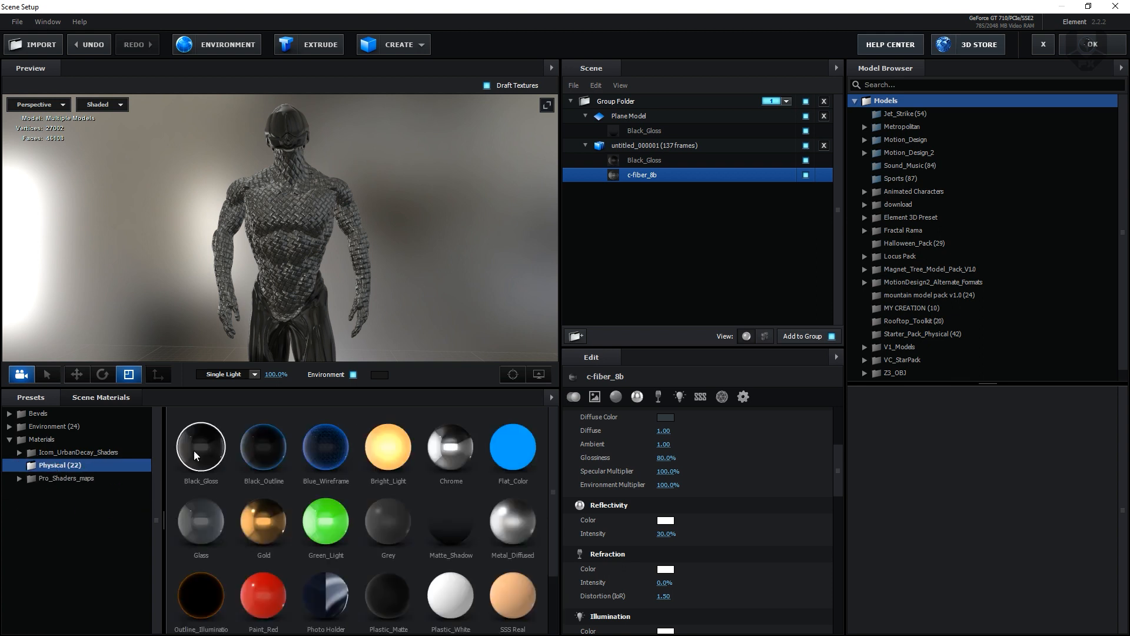
pyautogui.doubleClick(197, 448)
pyautogui.moveTo(333, 298); pyautogui.dragTo(312, 161)
pyautogui.doubleClick(388, 448)
pyautogui.doubleClick(451, 467)
pyautogui.doubleClick(263, 519)
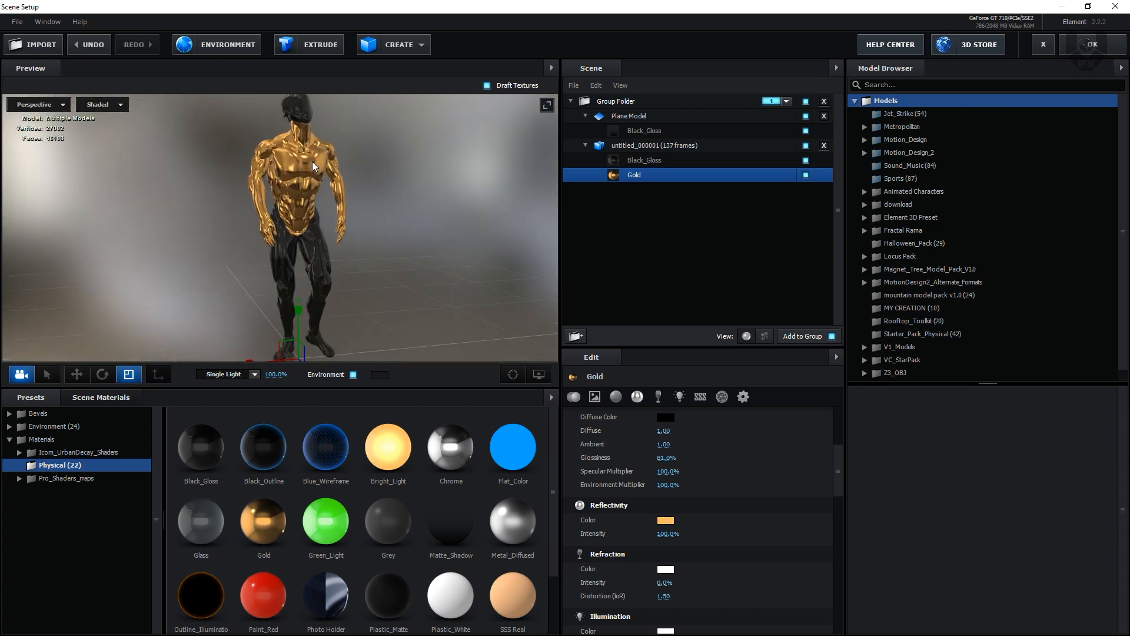
pyautogui.scroll(5, 312, 162)
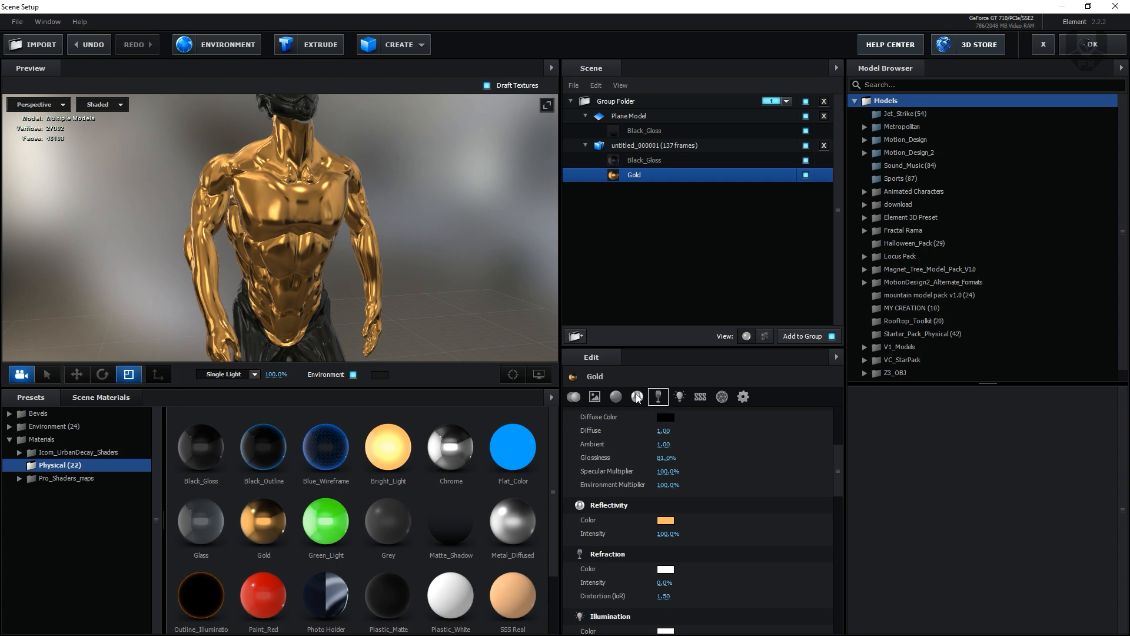
# Load maxresdefault.jpg from the Pictures folder as the Illumination texture of the Gold material
pyautogui.click(594, 396)
pyautogui.click(668, 507)
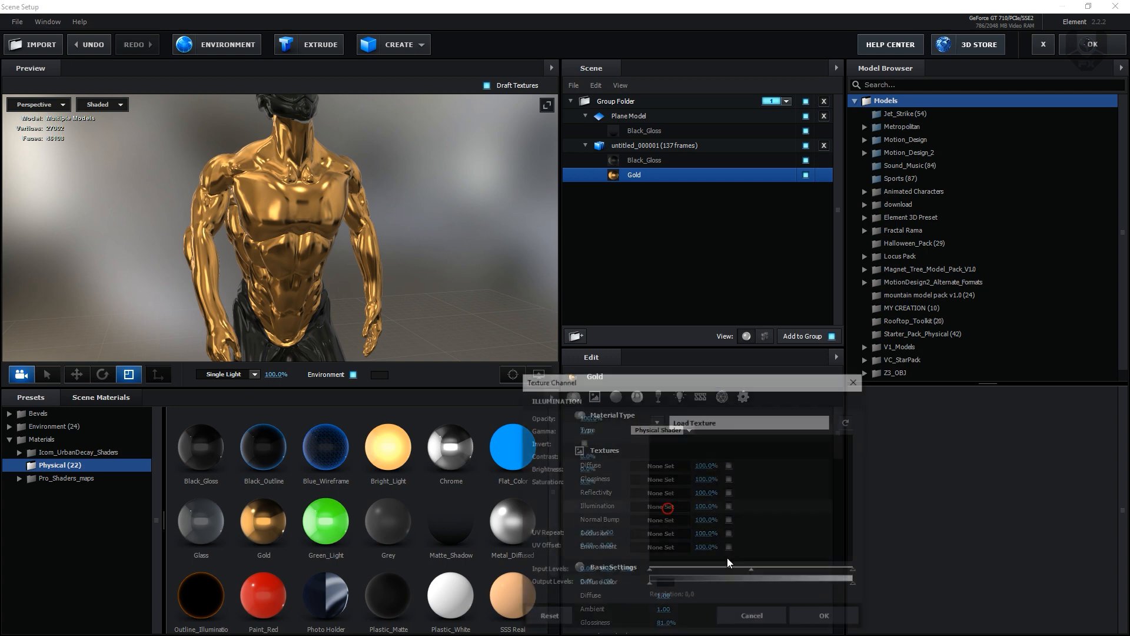
pyautogui.click(756, 425)
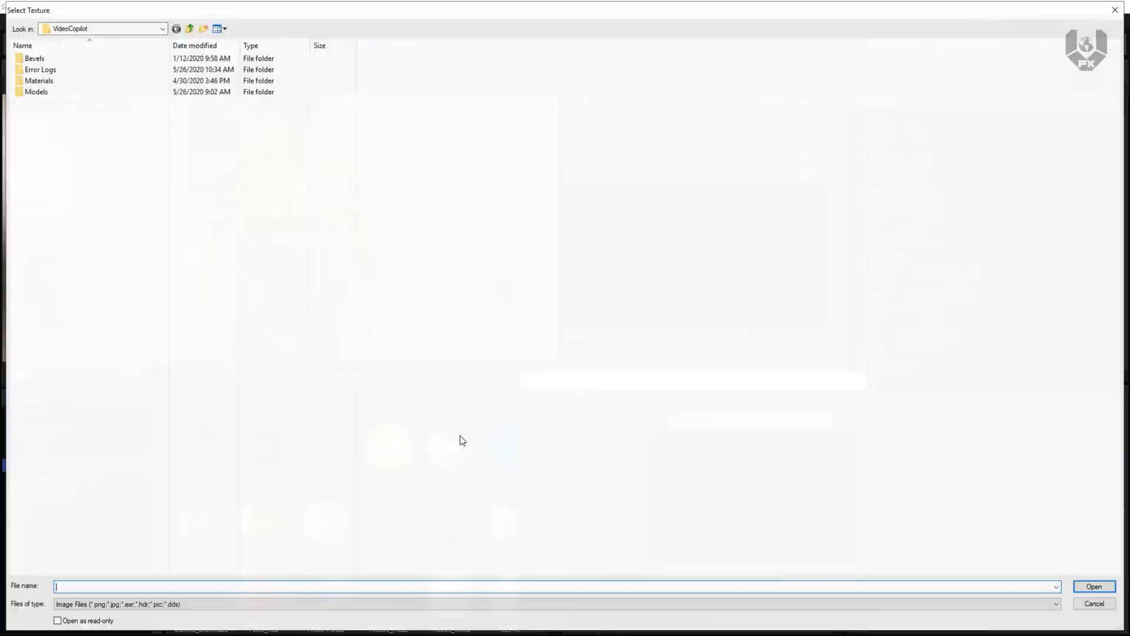
pyautogui.click(131, 28)
pyautogui.click(131, 33)
pyautogui.click(131, 33)
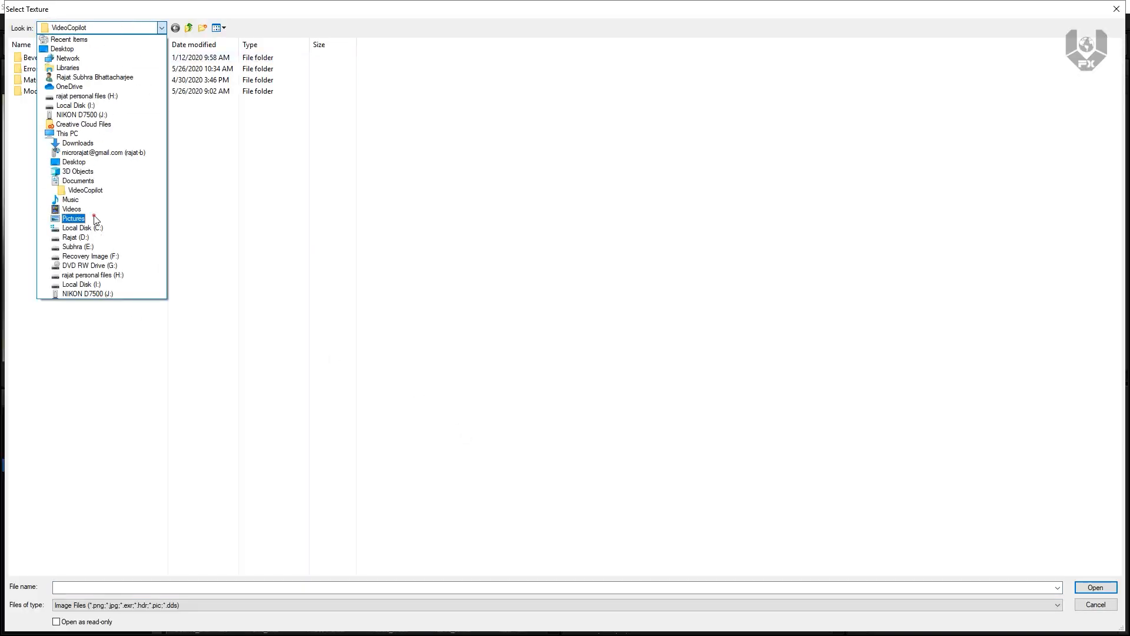
pyautogui.click(73, 218)
pyautogui.doubleClick(536, 162)
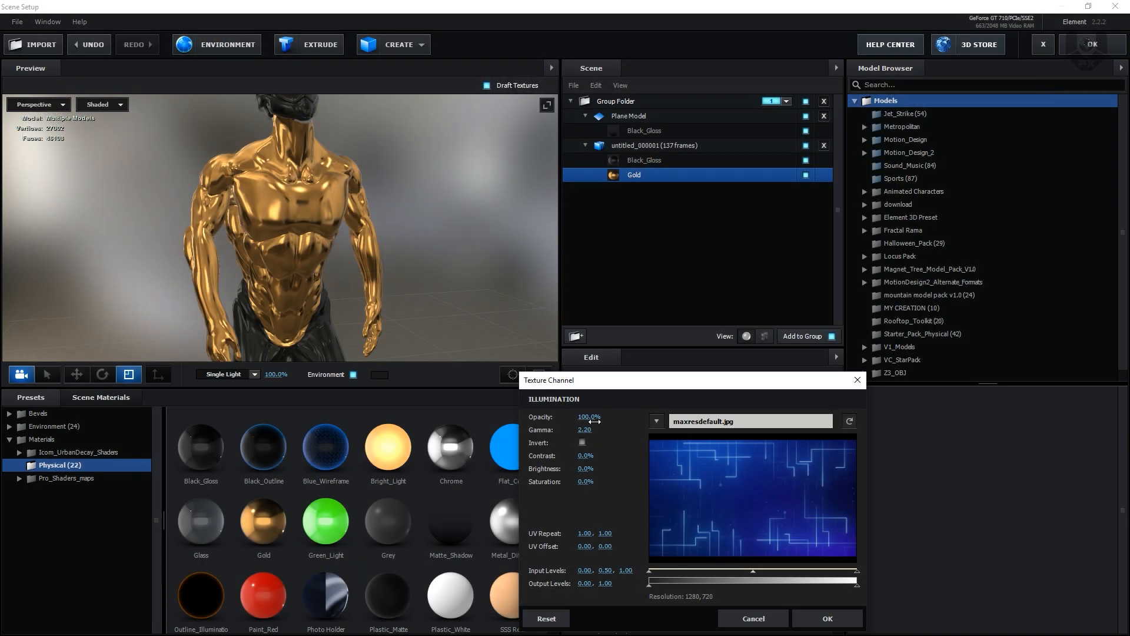
pyautogui.click(831, 617)
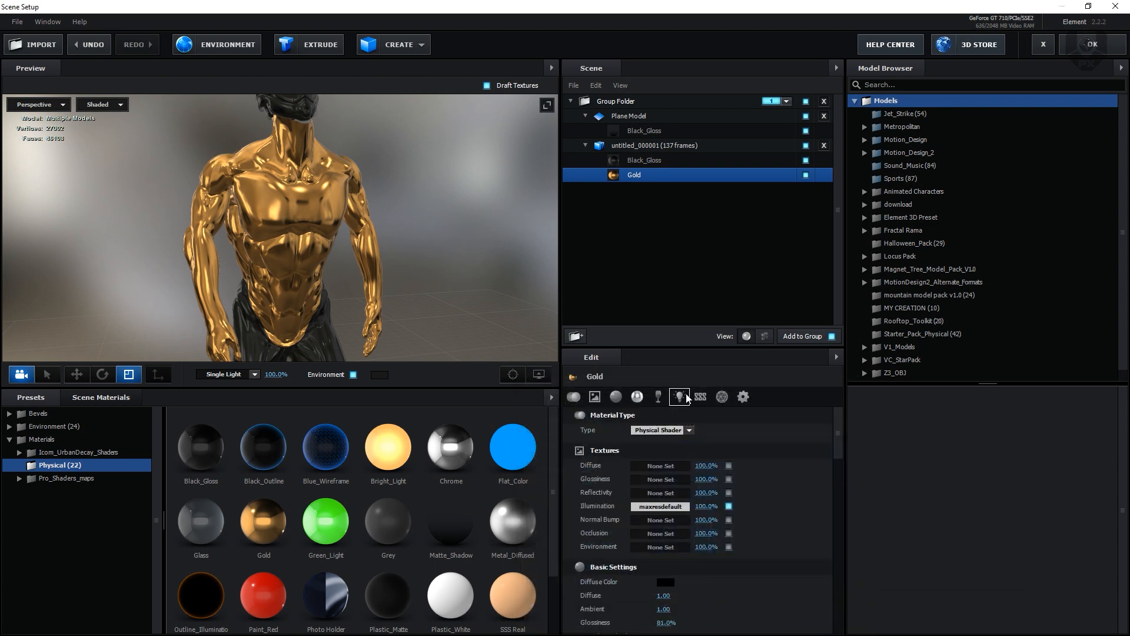
# Set the Gold material's Illumination Intensity to 79% and inspect the glow on the torso
pyautogui.click(687, 398)
pyautogui.moveTo(666, 458); pyautogui.dragTo(713, 460)
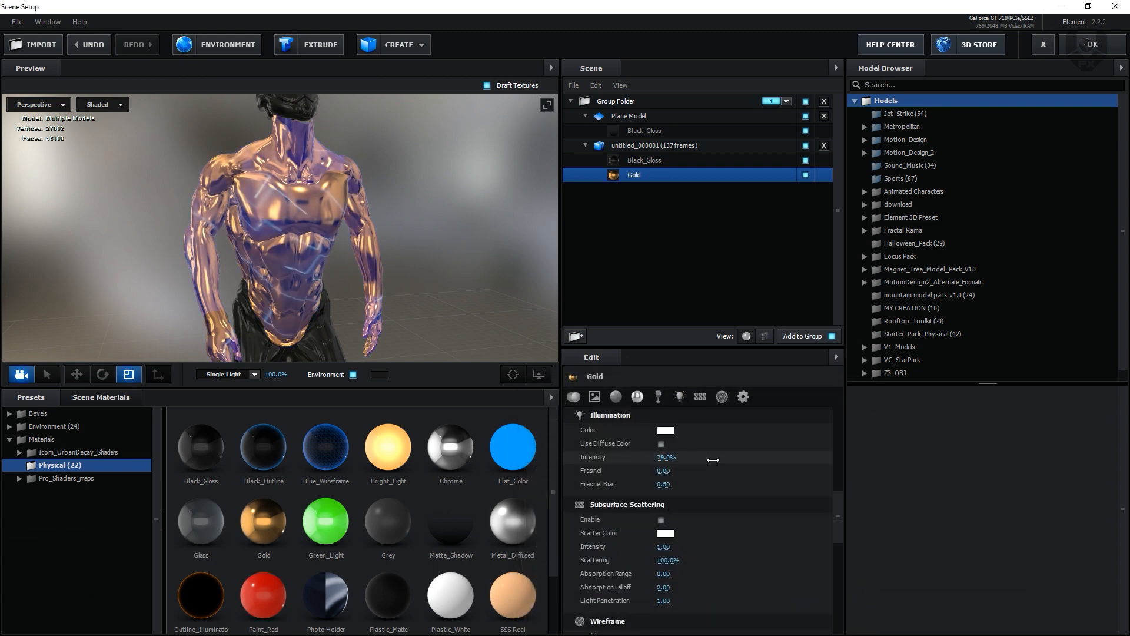
pyautogui.moveTo(419, 298); pyautogui.dragTo(388, 231)
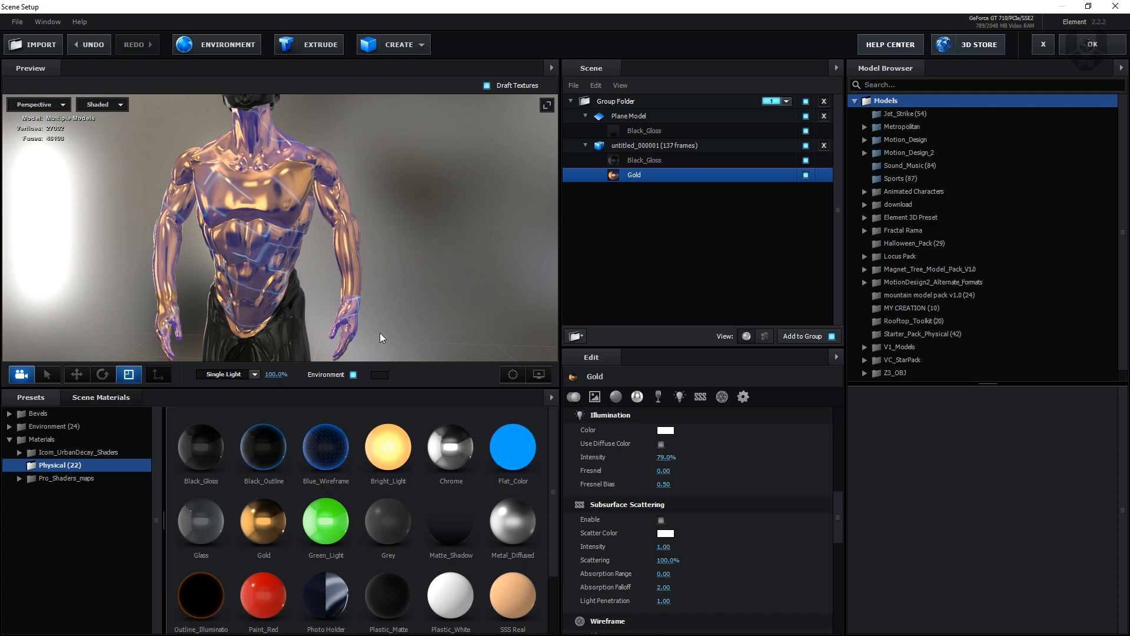
# Set the Gold material's Illumination color to red and inspect the lines on the torso up close
pyautogui.click(665, 431)
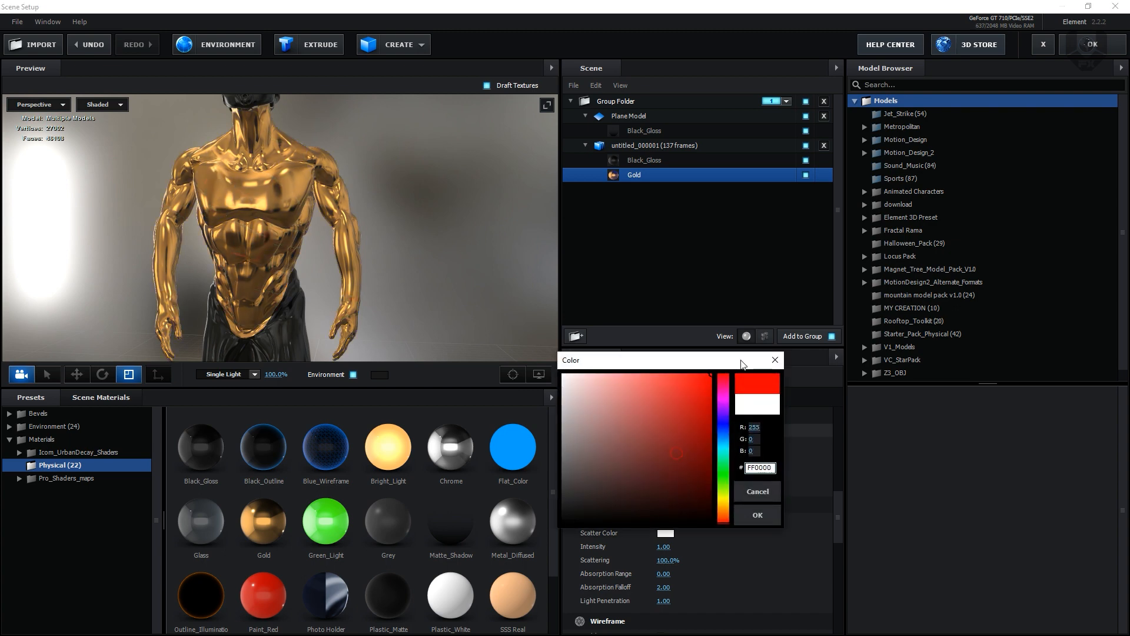
pyautogui.moveTo(723, 493); pyautogui.dragTo(730, 542)
pyautogui.click(758, 514)
pyautogui.scroll(3, 302, 284)
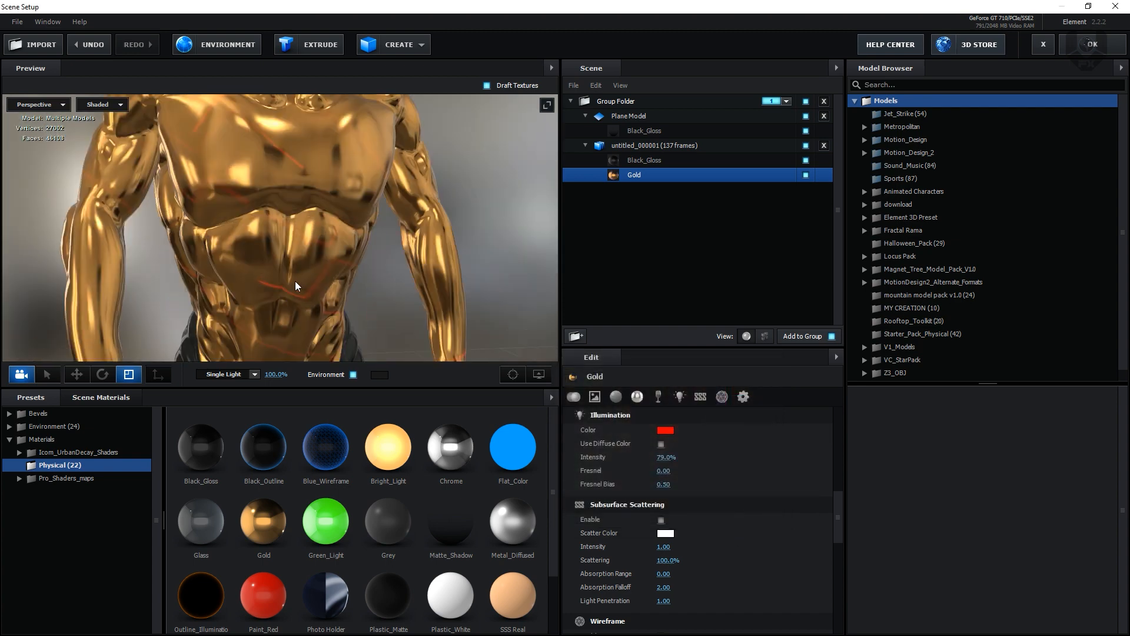
# Try Box Repeat texture mapping on the untitled_000001 character model, then restore UV mapping
pyautogui.click(649, 146)
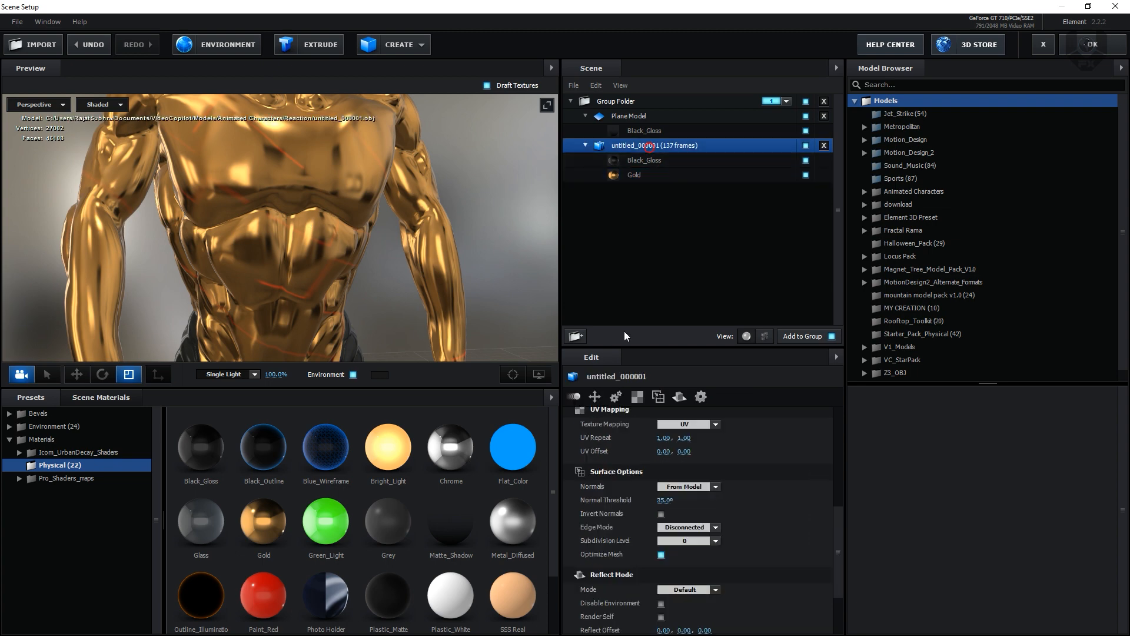
pyautogui.click(686, 430)
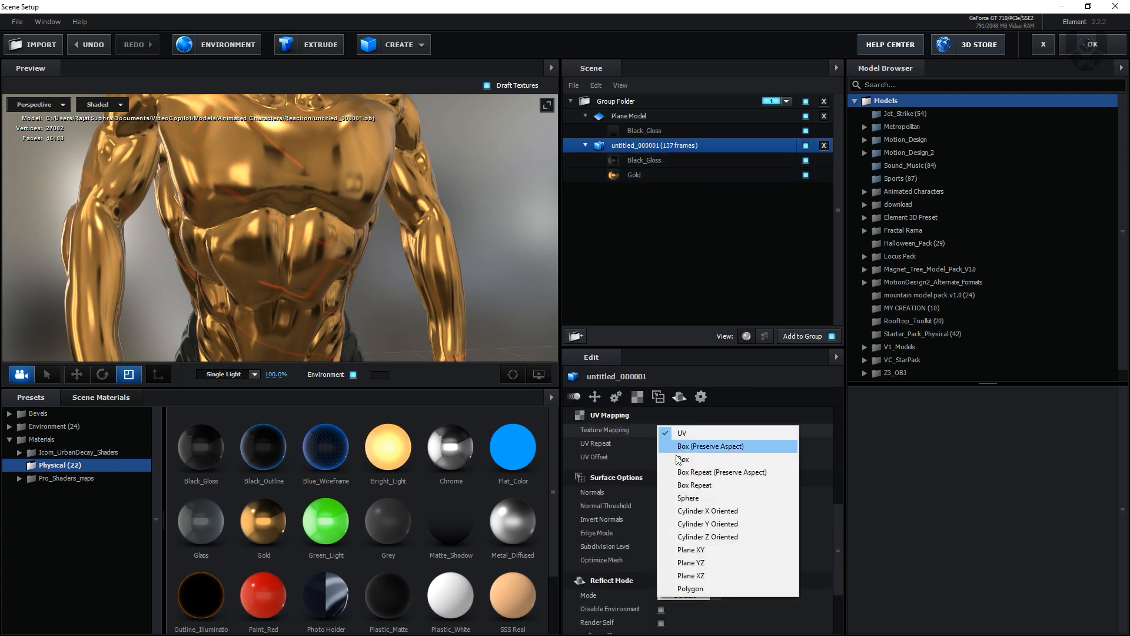
pyautogui.click(706, 484)
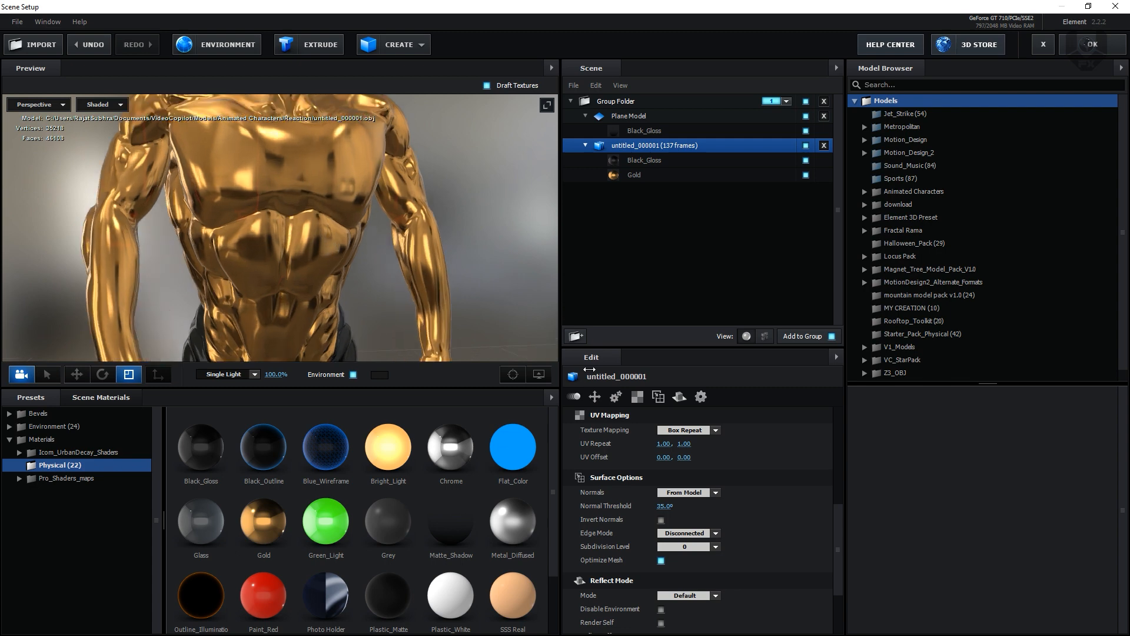
pyautogui.click(686, 429)
pyautogui.click(683, 361)
# Set the character model's UV Repeat to 5.00 and the Gold material's Illumination Intensity to 777%
pyautogui.click(665, 444)
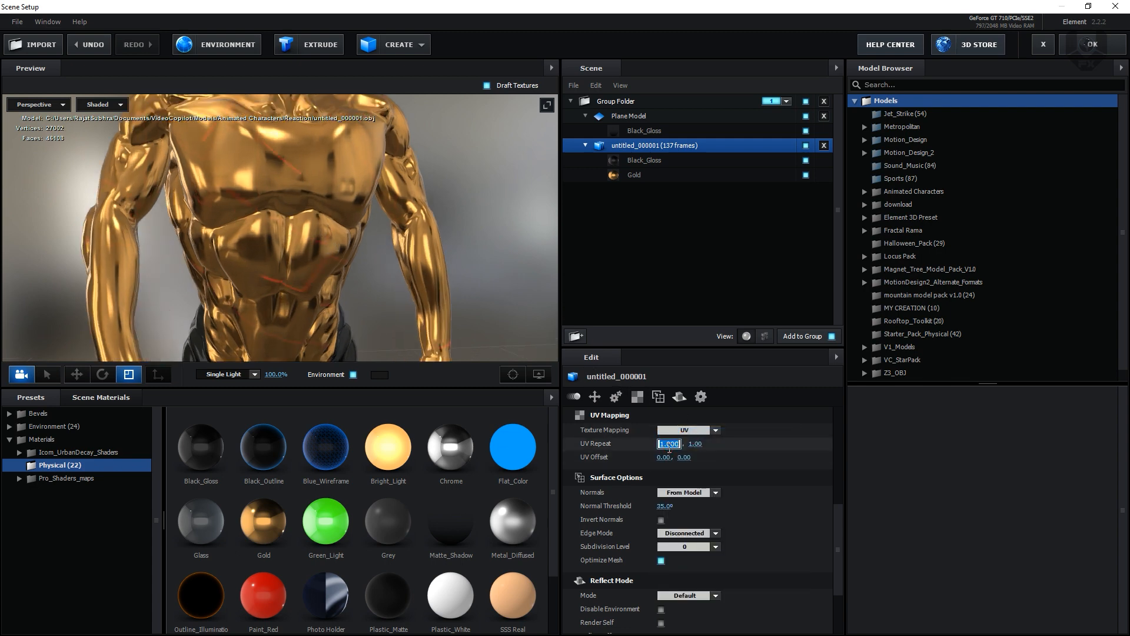
pyautogui.write('5')
pyautogui.press('Return')
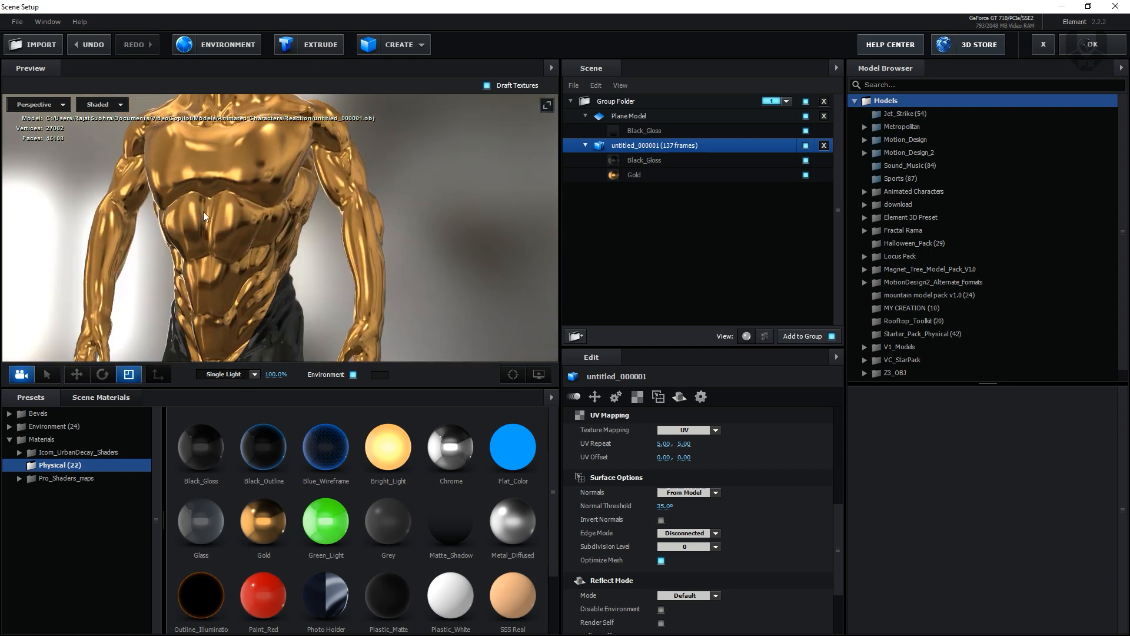
pyautogui.click(652, 177)
pyautogui.moveTo(687, 457); pyautogui.dragTo(892, 445)
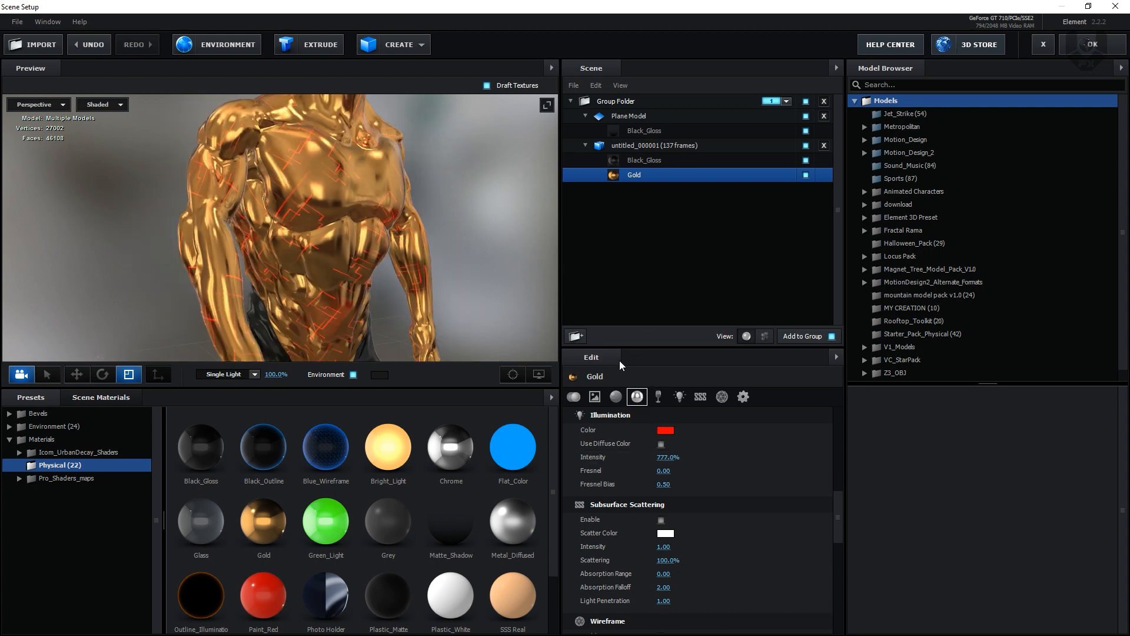
# Copy the Gold material's Illumination texture into its Normal Bump slot, then disable the Normal Bump texture
pyautogui.click(573, 396)
pyautogui.rightClick(658, 509)
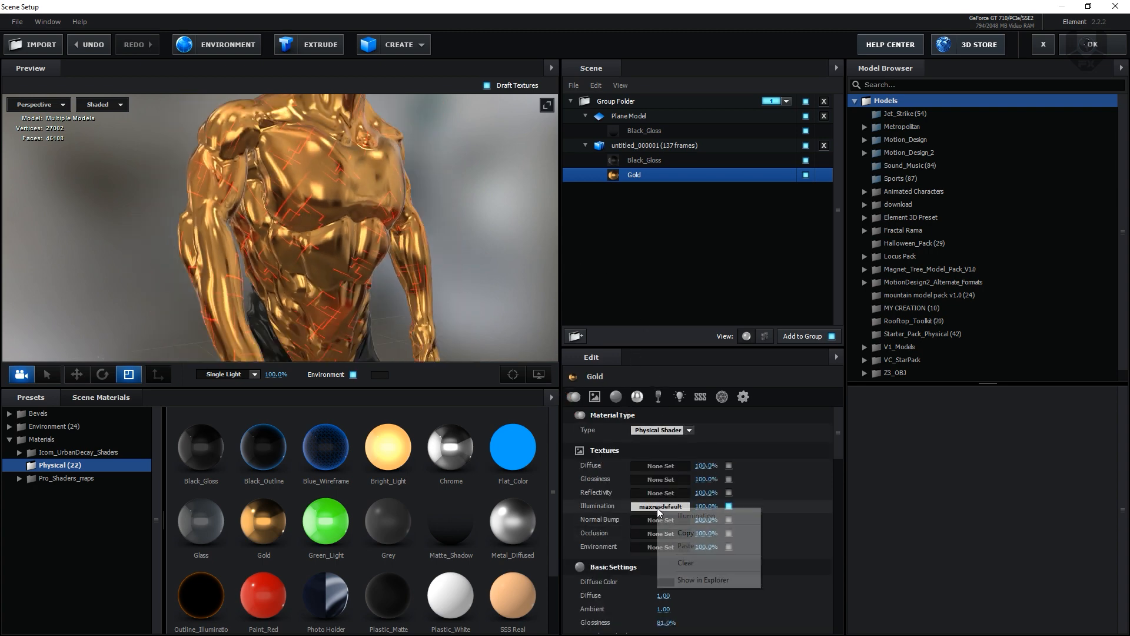
pyautogui.click(684, 533)
pyautogui.rightClick(671, 547)
pyautogui.click(678, 554)
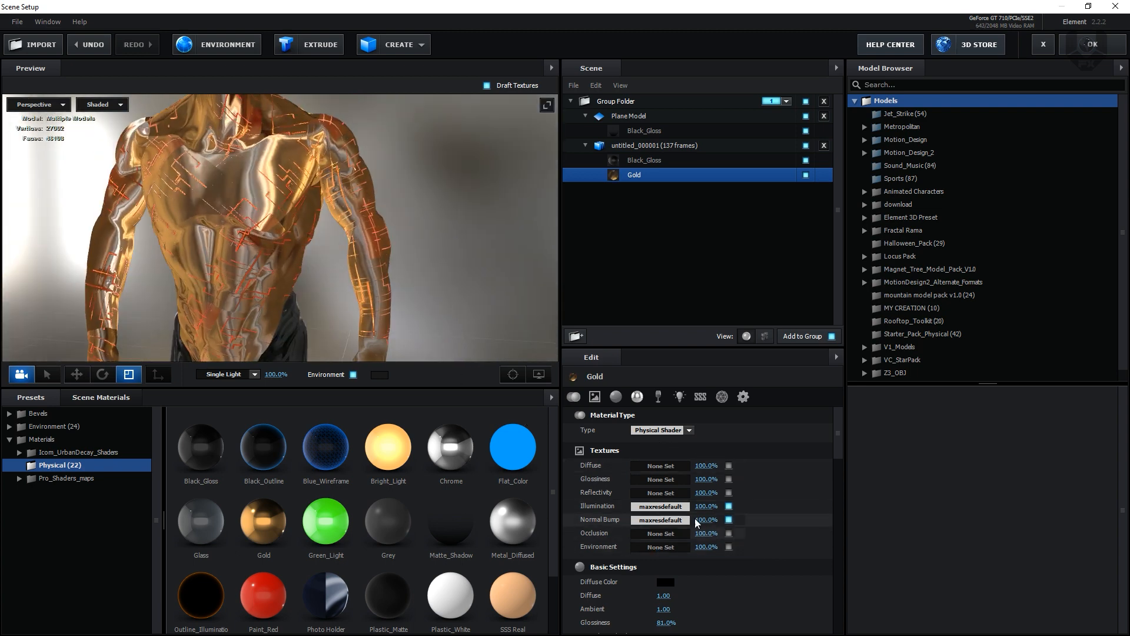
pyautogui.click(729, 519)
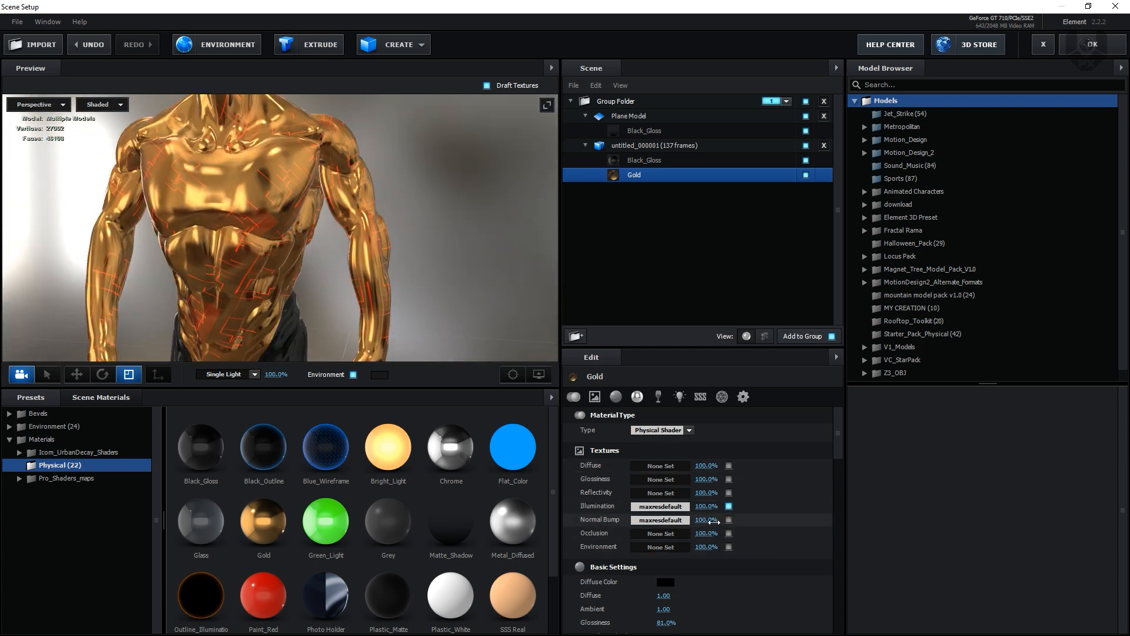
# Paste the copied maxresdefault texture into the Gold material's Glossiness slot and reduce its strength to 20%
pyautogui.rightClick(673, 477)
pyautogui.click(700, 518)
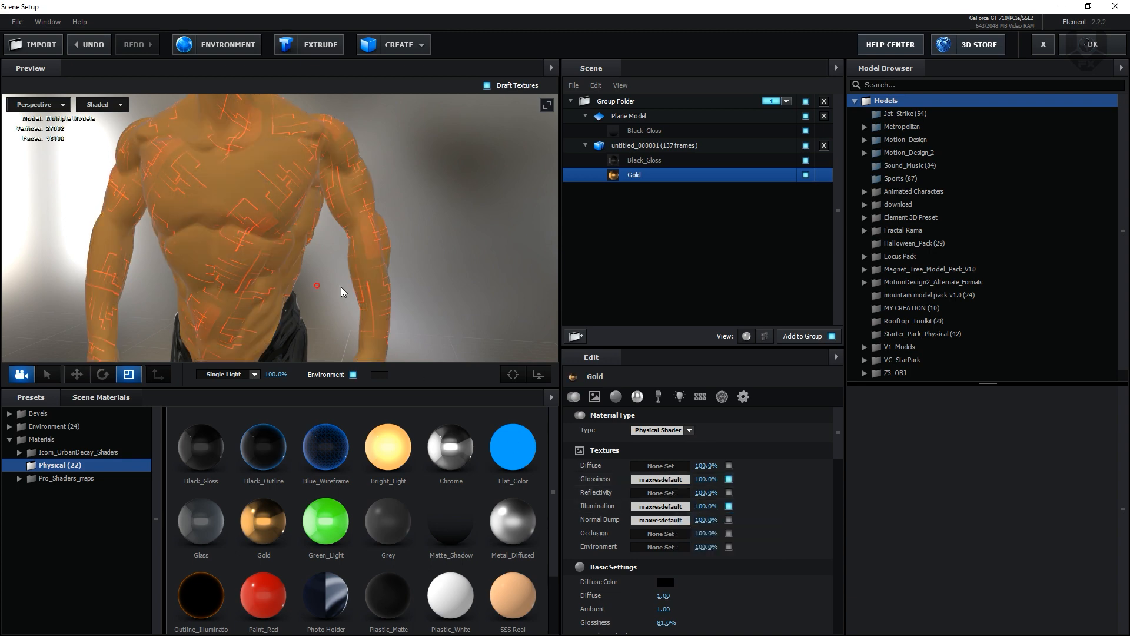
pyautogui.moveTo(706, 479); pyautogui.dragTo(658, 479)
pyautogui.moveTo(411, 348); pyautogui.dragTo(452, 330)
# Change the Gold material's Illumination color to orange FFA700 and apply the scene to the composition
pyautogui.click(679, 396)
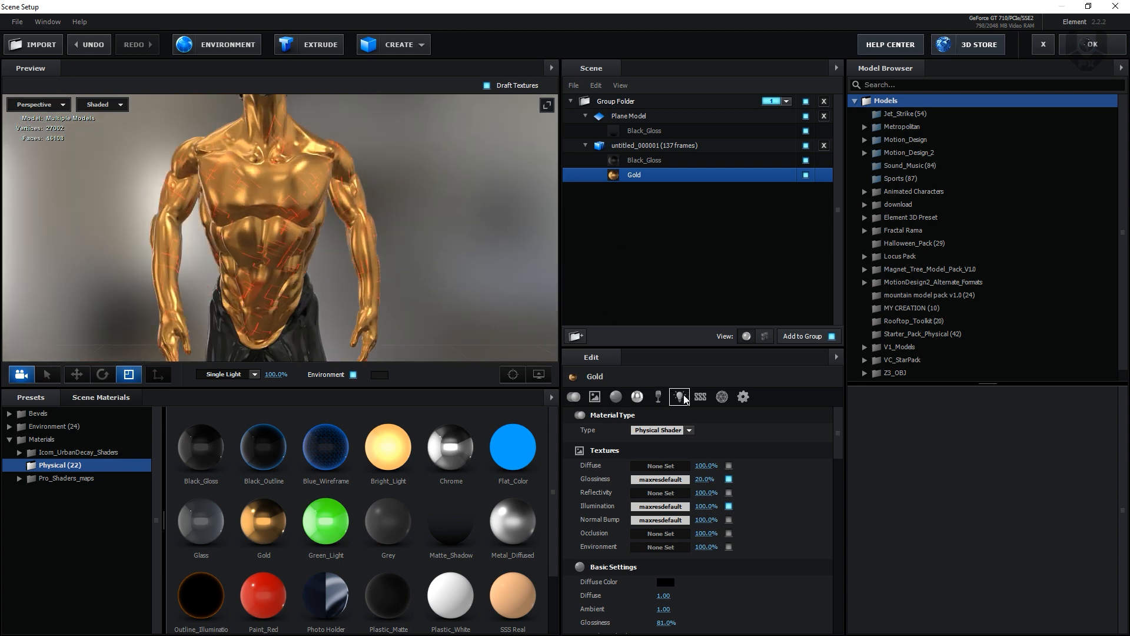
pyautogui.click(668, 432)
pyautogui.click(711, 380)
pyautogui.moveTo(712, 380); pyautogui.dragTo(741, 506)
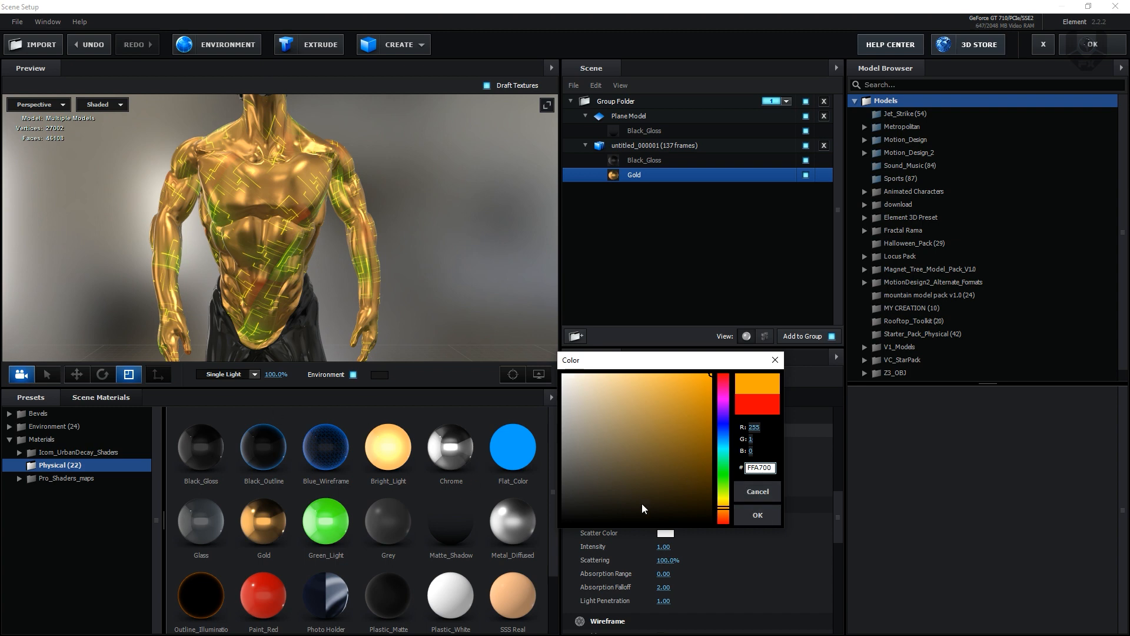
pyautogui.click(756, 516)
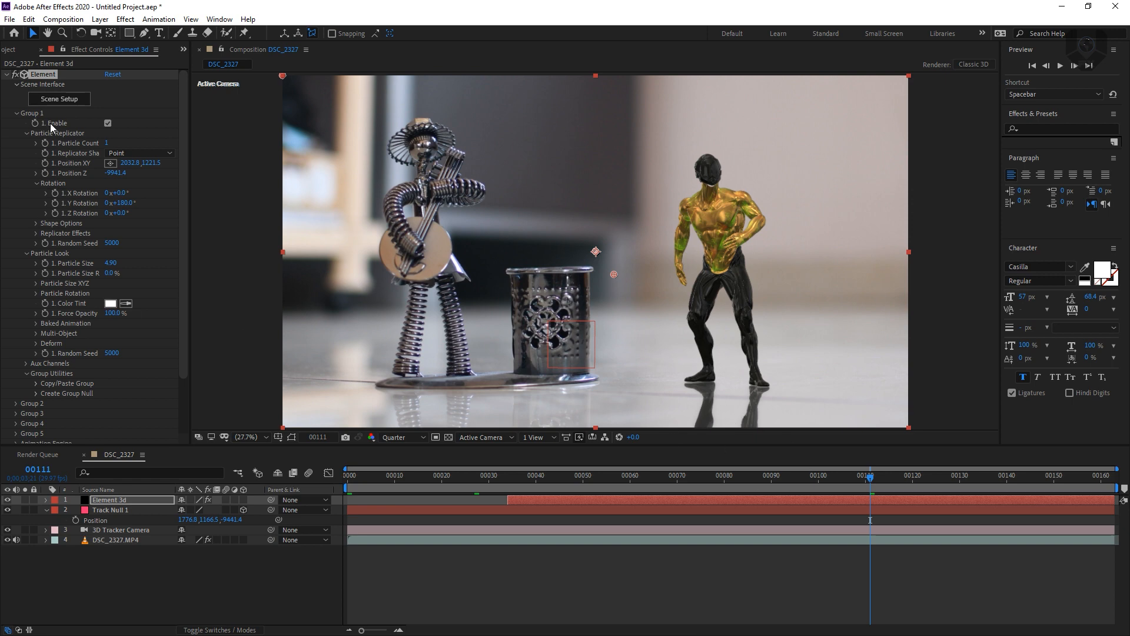
# Reopen Scene Setup, slightly lower the Reflectivity Intensity of the plane's Black_Gloss material, and apply the scene
pyautogui.click(77, 102)
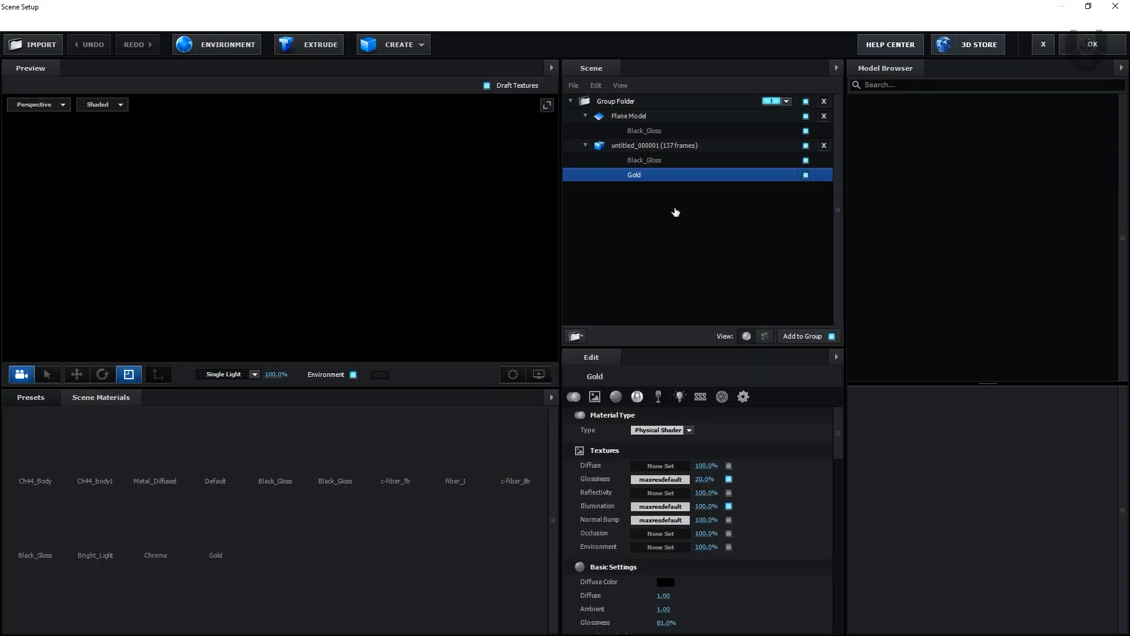
pyautogui.click(674, 146)
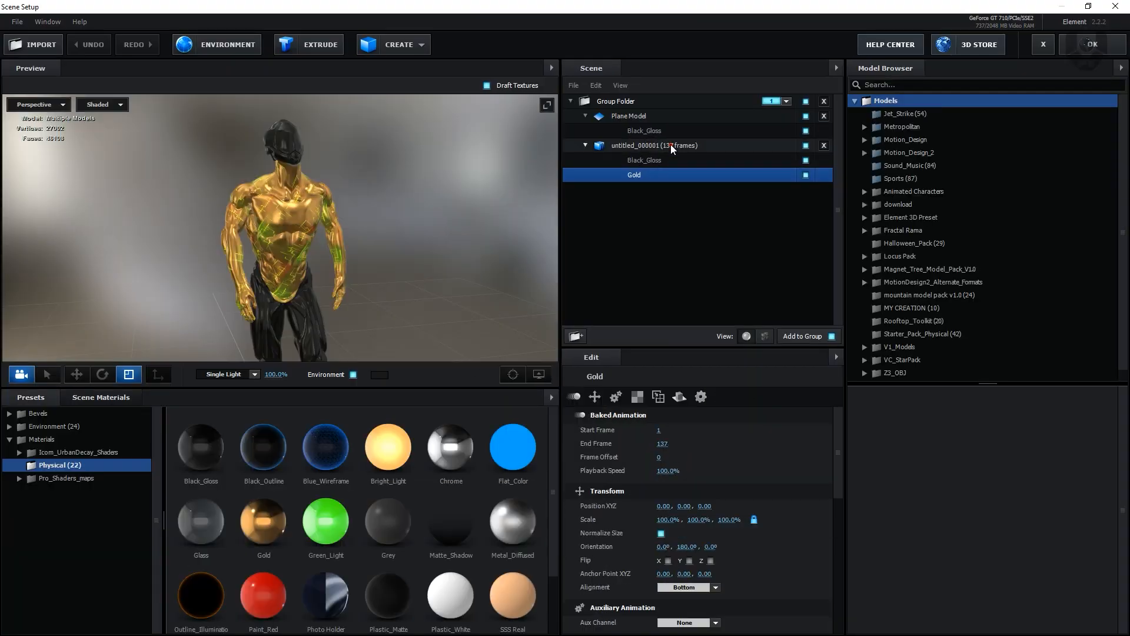
pyautogui.click(679, 396)
pyautogui.click(641, 160)
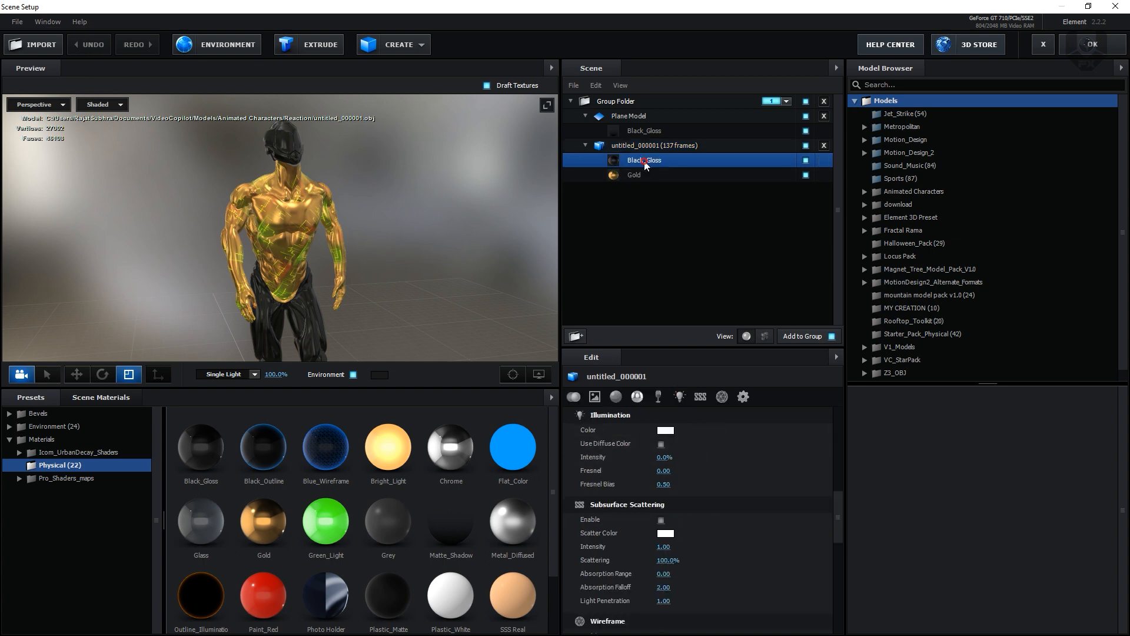
pyautogui.click(641, 115)
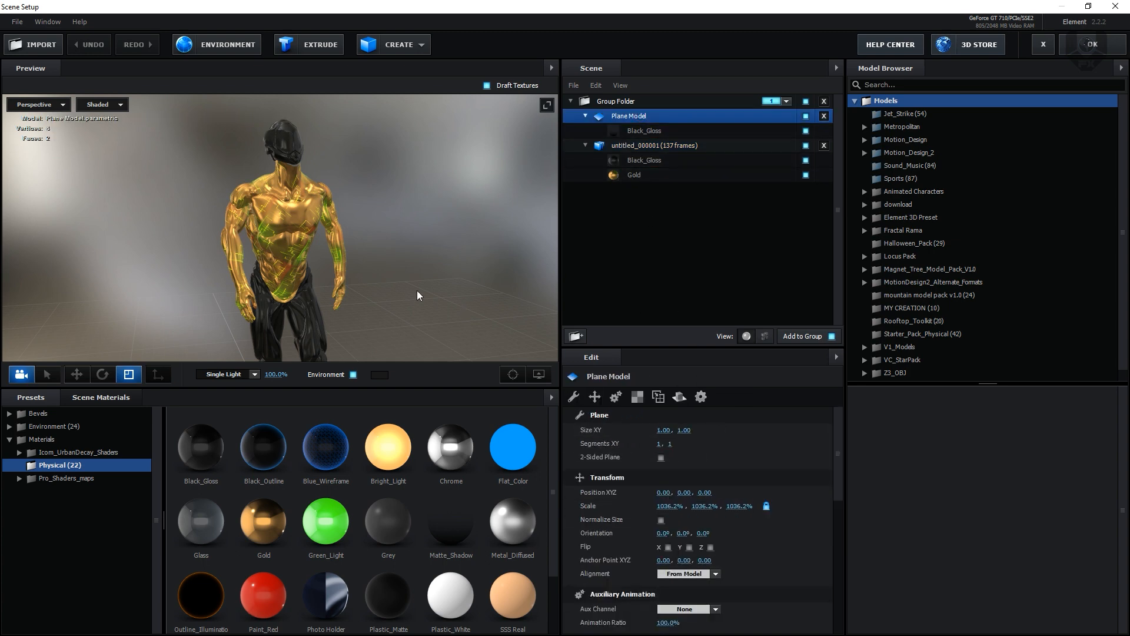
pyautogui.moveTo(416, 291); pyautogui.dragTo(422, 218)
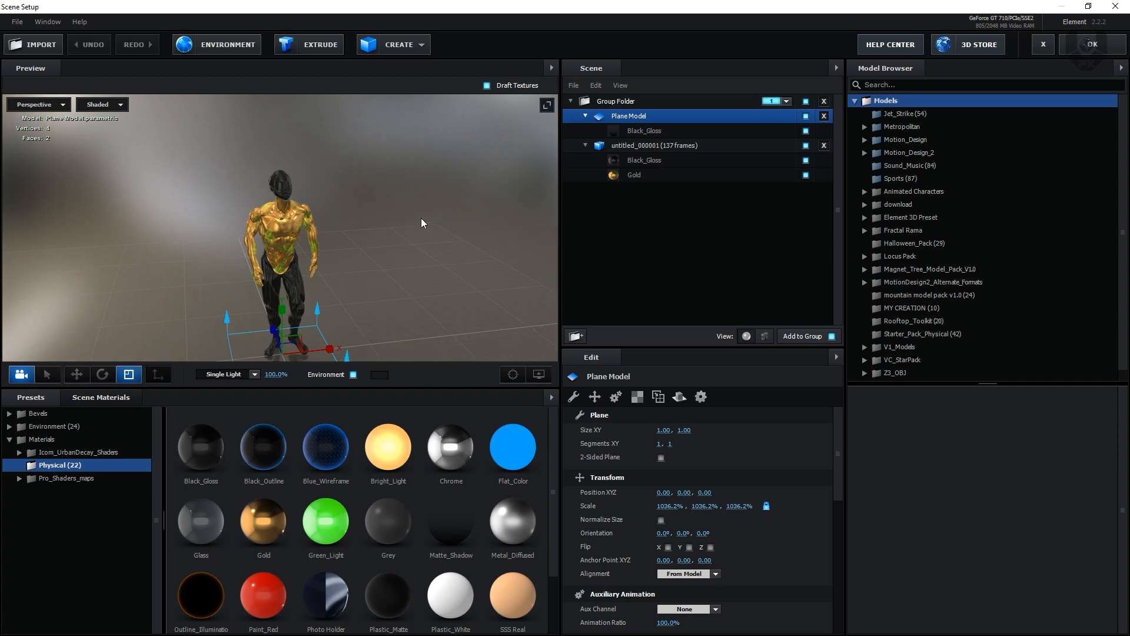
pyautogui.click(638, 131)
pyautogui.scroll(-10, 633, 480)
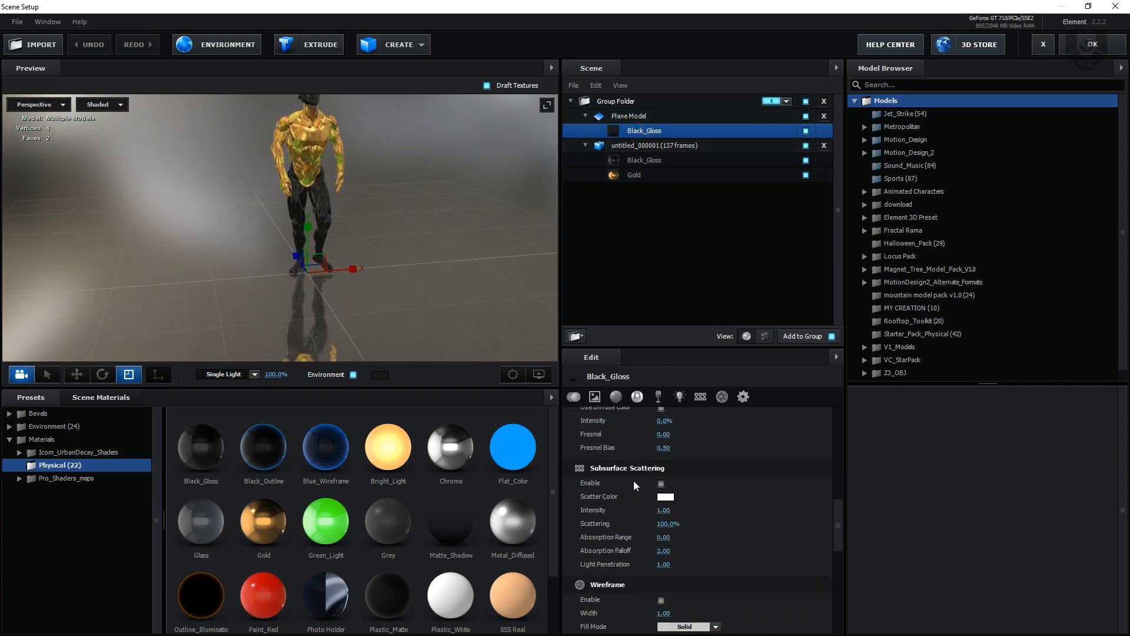
pyautogui.scroll(6, 623, 567)
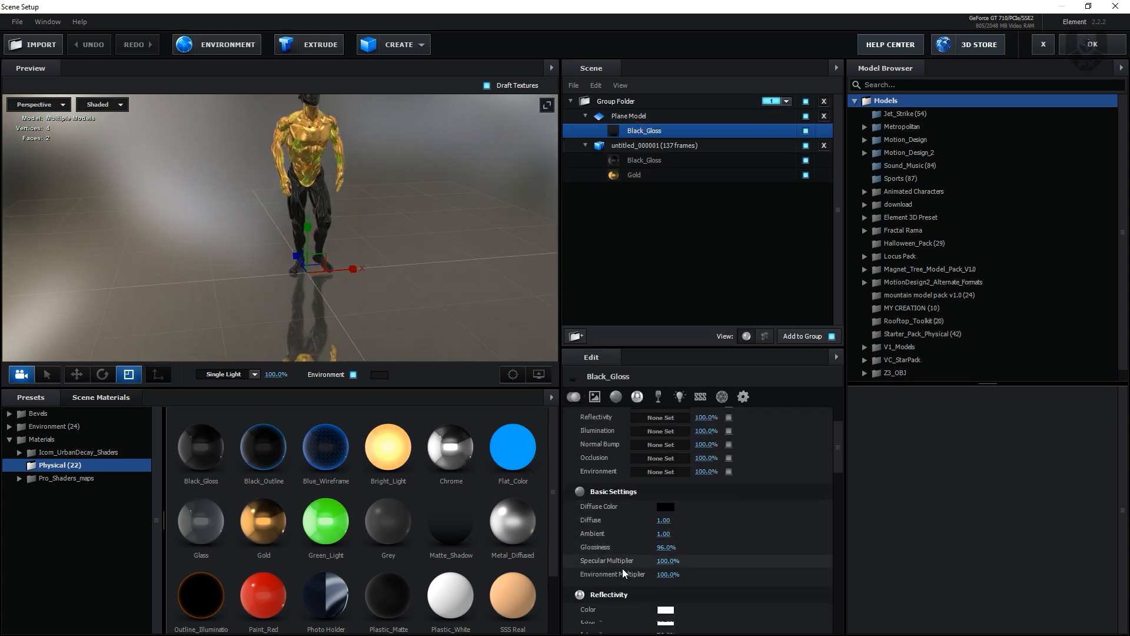
pyautogui.moveTo(670, 519); pyautogui.dragTo(662, 515)
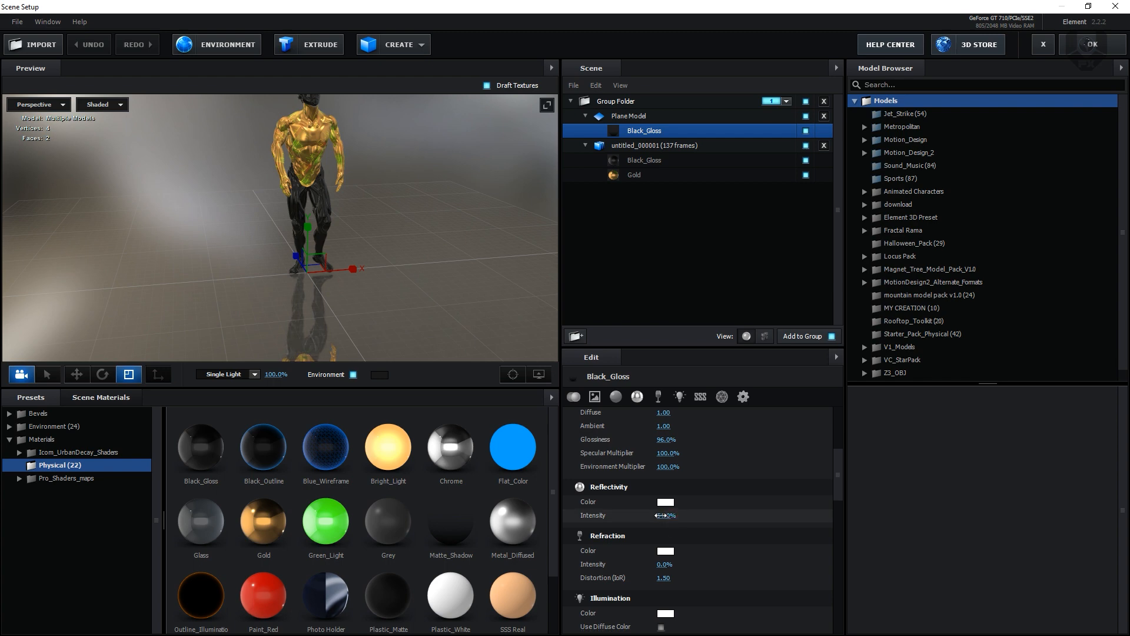
pyautogui.click(1092, 44)
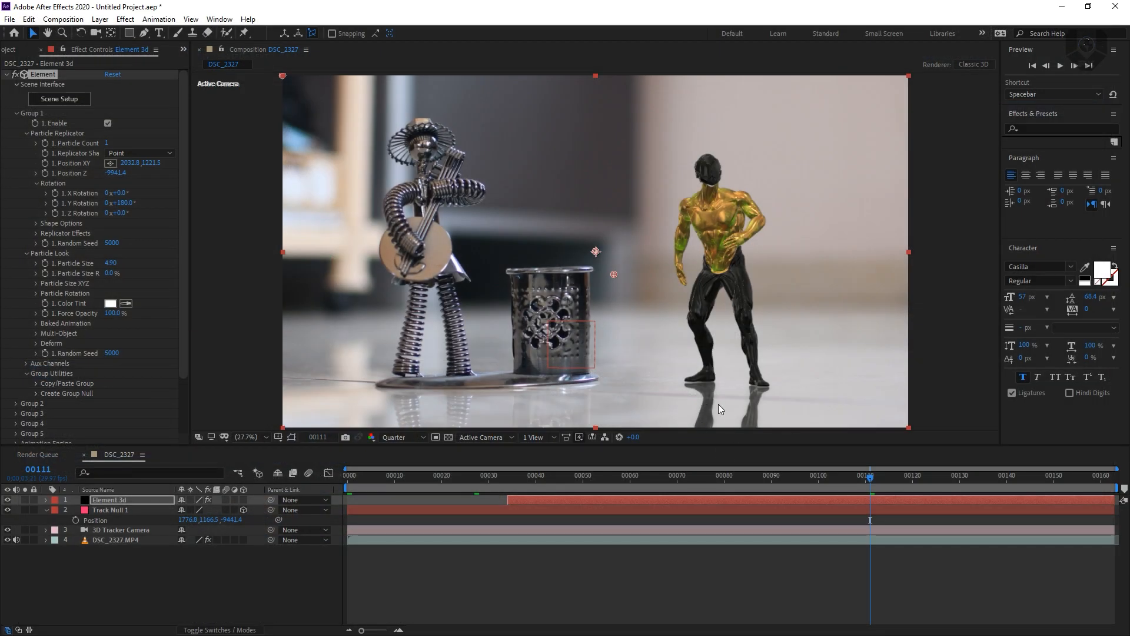
# Enable ambient occlusion in Element's Render Settings and set the SSAO Intensity to 8.0
pyautogui.click(18, 112)
pyautogui.click(15, 203)
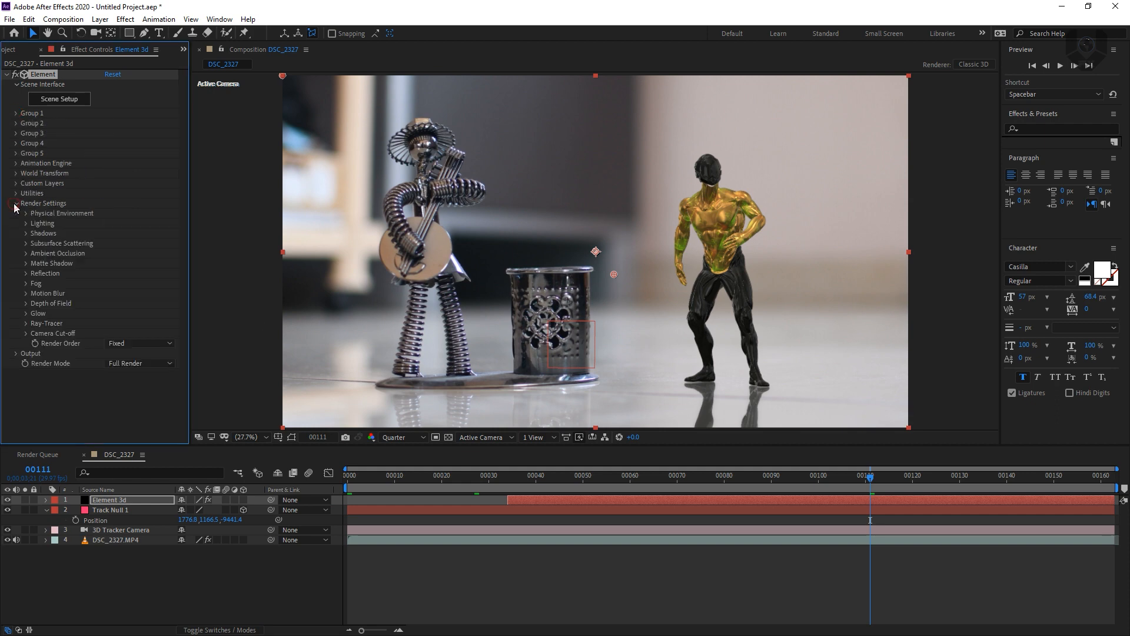
pyautogui.click(25, 253)
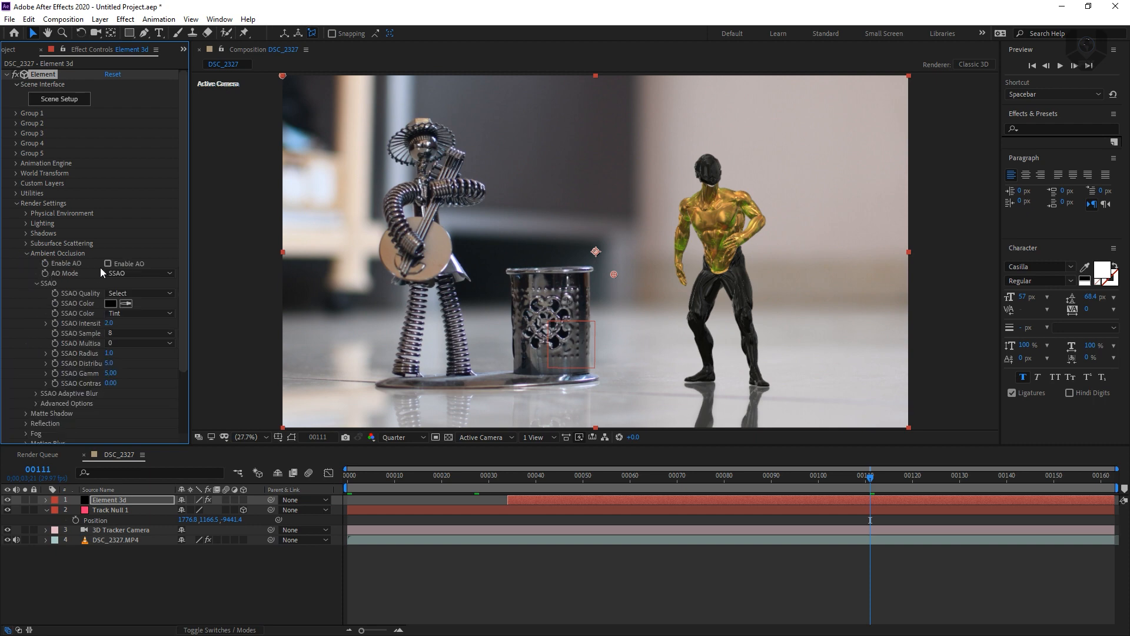
pyautogui.click(107, 264)
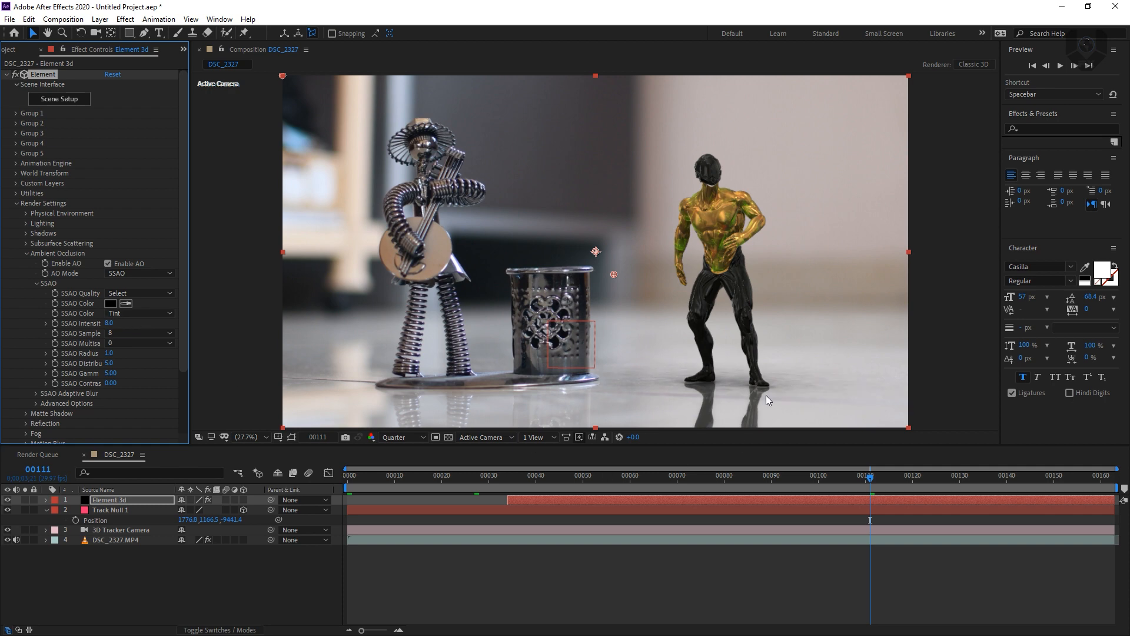
# Set the SSAO Samples to 16 while checking the contact shading around the character's feet
pyautogui.scroll(3, 739, 377)
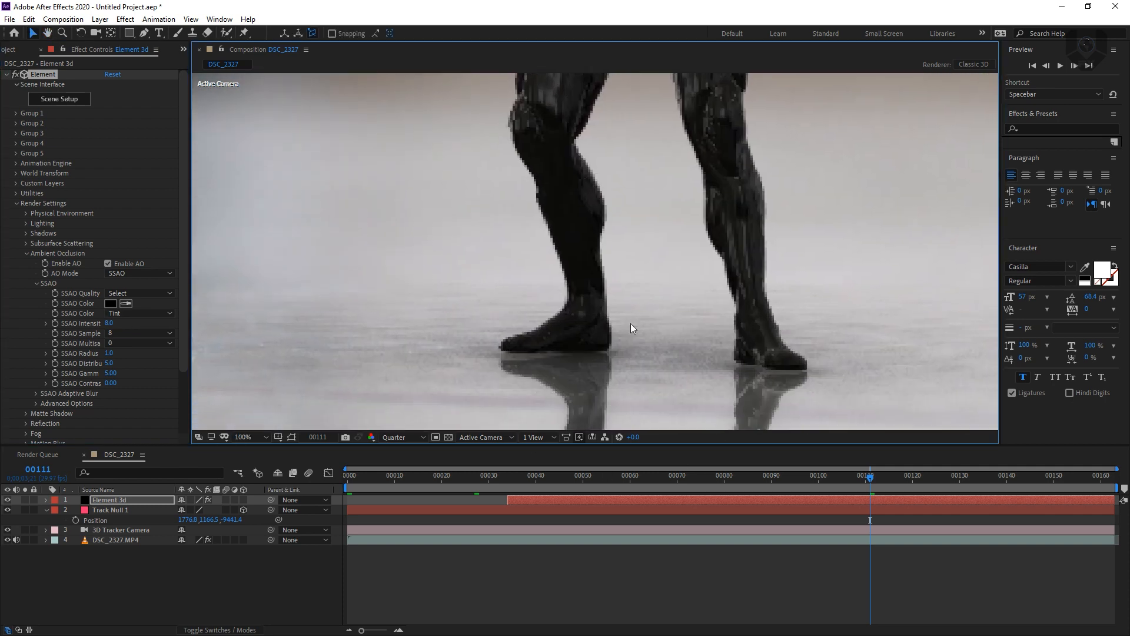
pyautogui.click(142, 333)
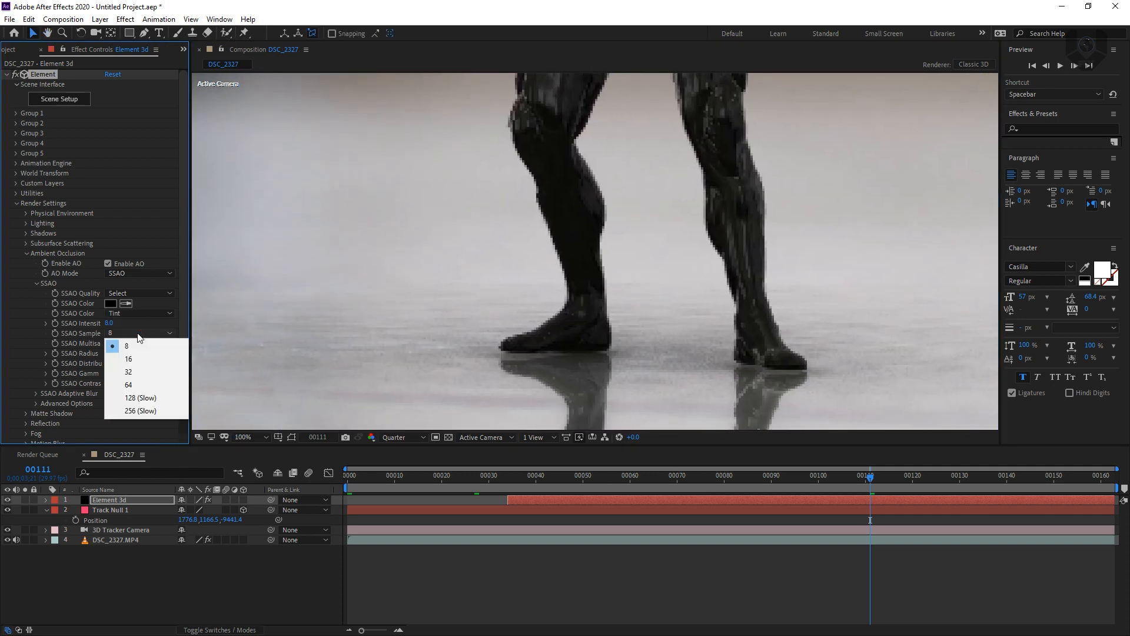
pyautogui.click(144, 362)
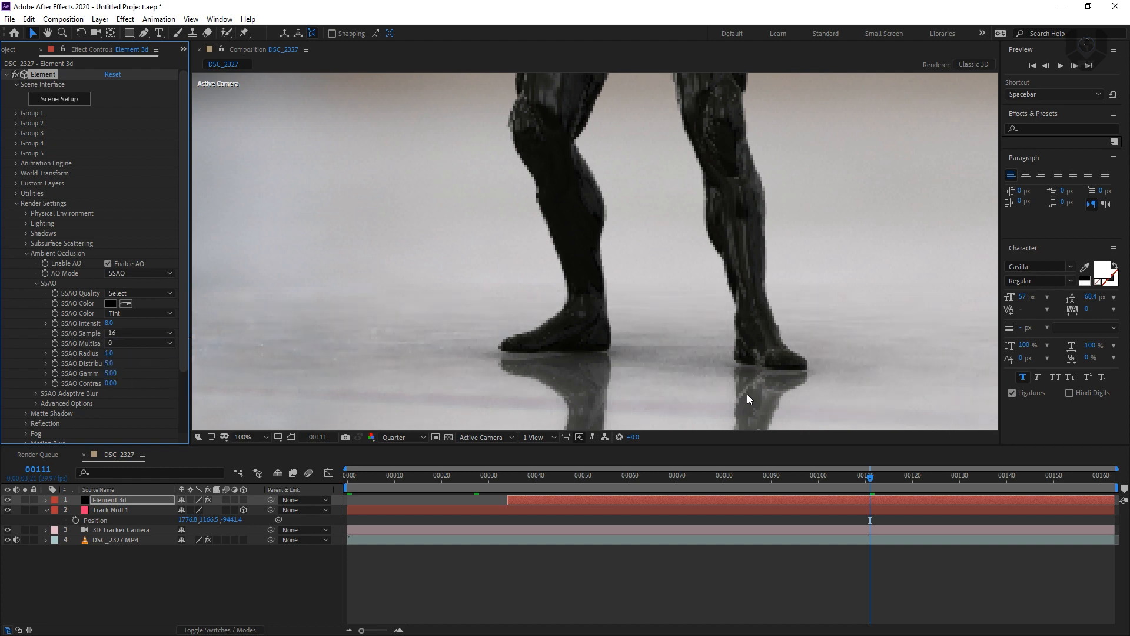
pyautogui.click(124, 333)
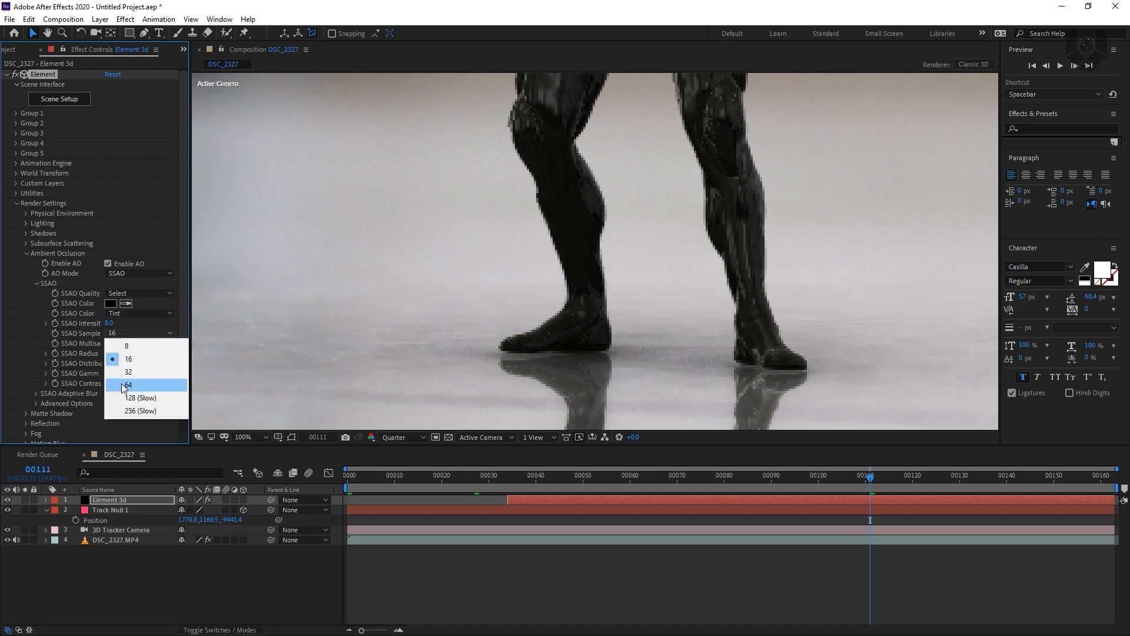
pyautogui.click(11, 279)
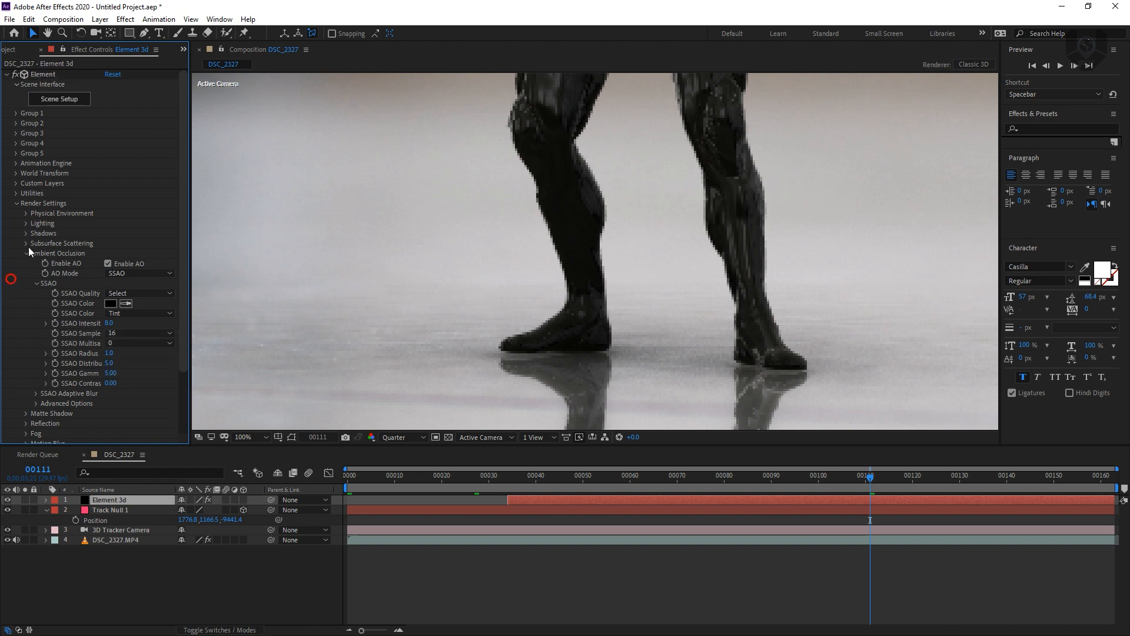
pyautogui.click(27, 253)
# Fit the composition in view and set the Physical Environment's Y Rotation to -2.0° and Gamma to 1.19
pyautogui.click(261, 440)
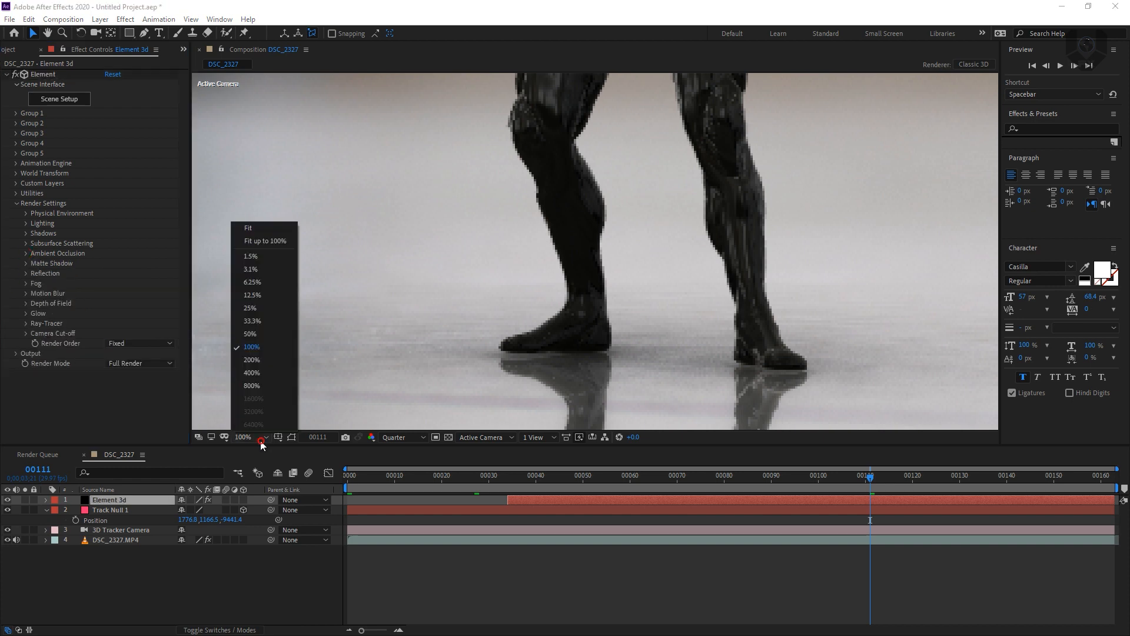
pyautogui.click(253, 227)
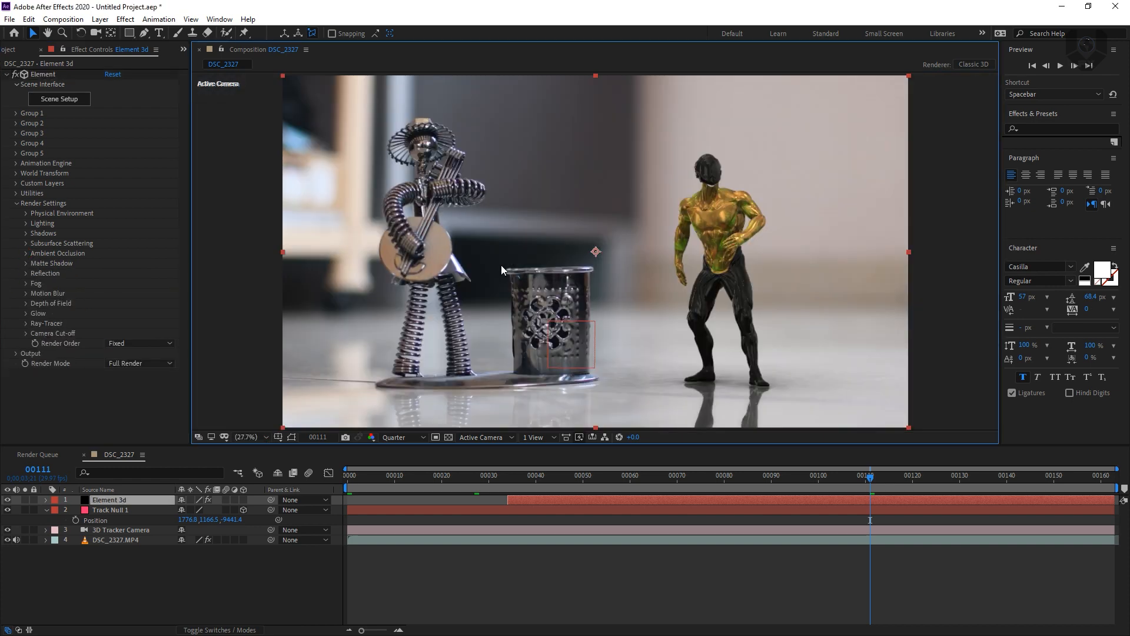
pyautogui.click(25, 214)
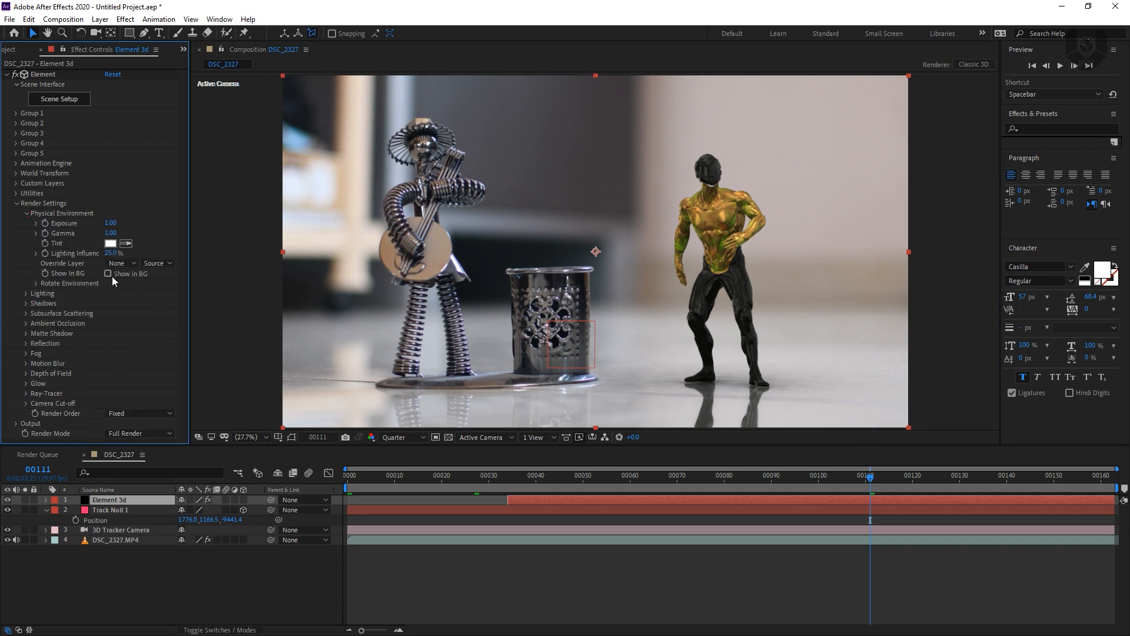
pyautogui.click(38, 284)
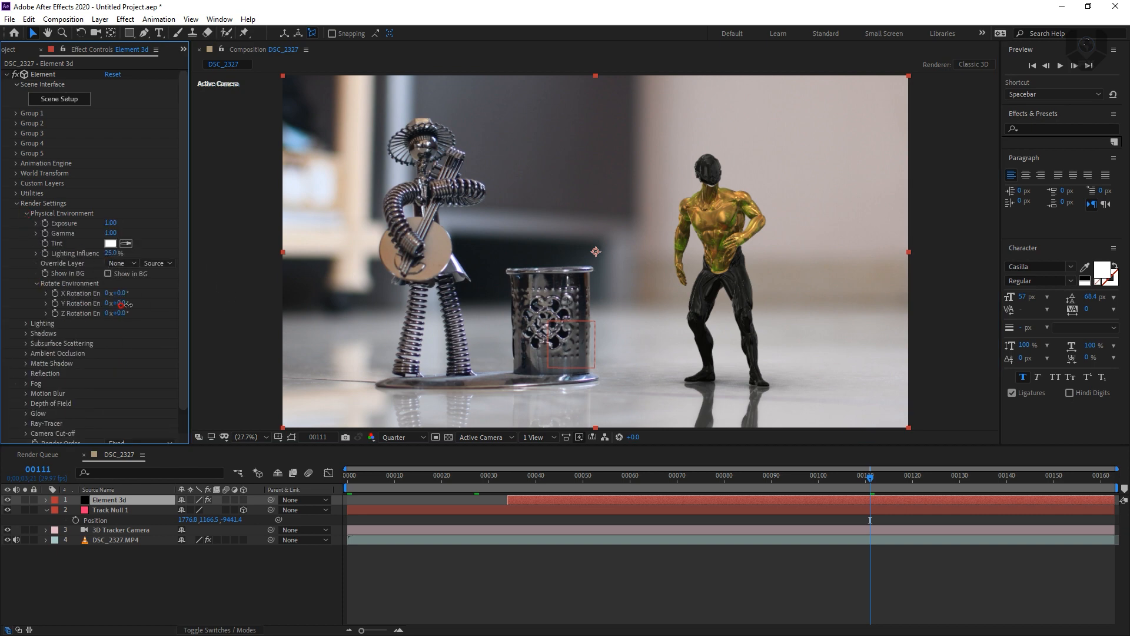
pyautogui.moveTo(120, 303)
pyautogui.mouseDown()
pyautogui.moveTo(166, 302)
pyautogui.moveTo(111, 301)
pyautogui.moveTo(111, 310)
pyautogui.mouseUp()
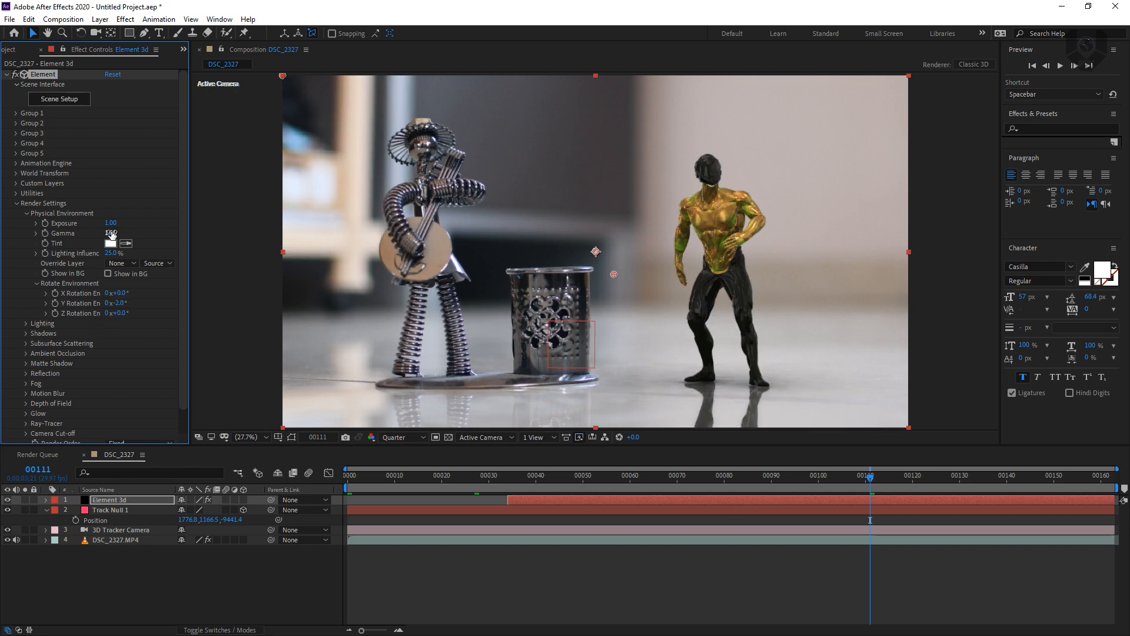
pyautogui.moveTo(118, 232); pyautogui.dragTo(121, 231)
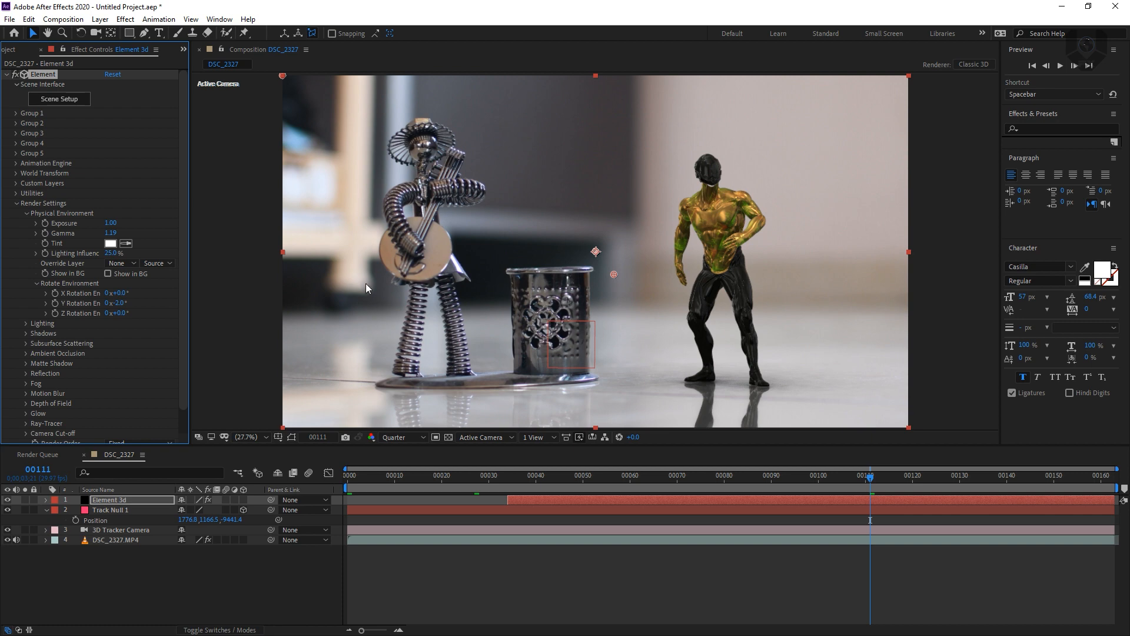
# Try the DSC_2327.MP4 footage as the Physical Environment's Override Layer, then restore it to None
pyautogui.click(123, 263)
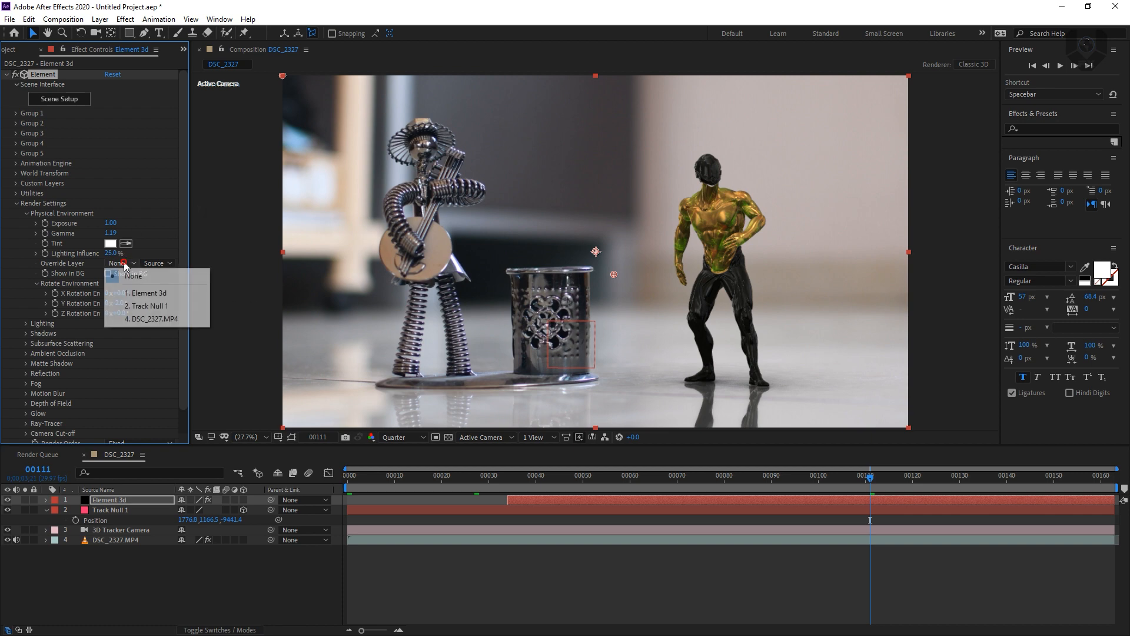
pyautogui.click(131, 319)
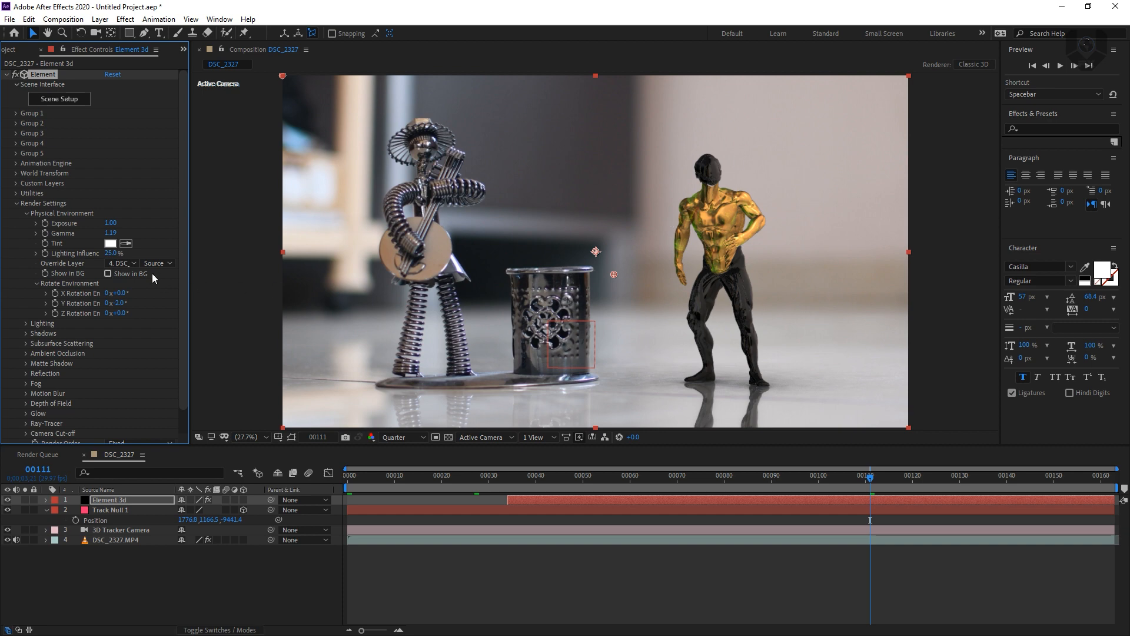
pyautogui.click(127, 263)
pyautogui.click(127, 271)
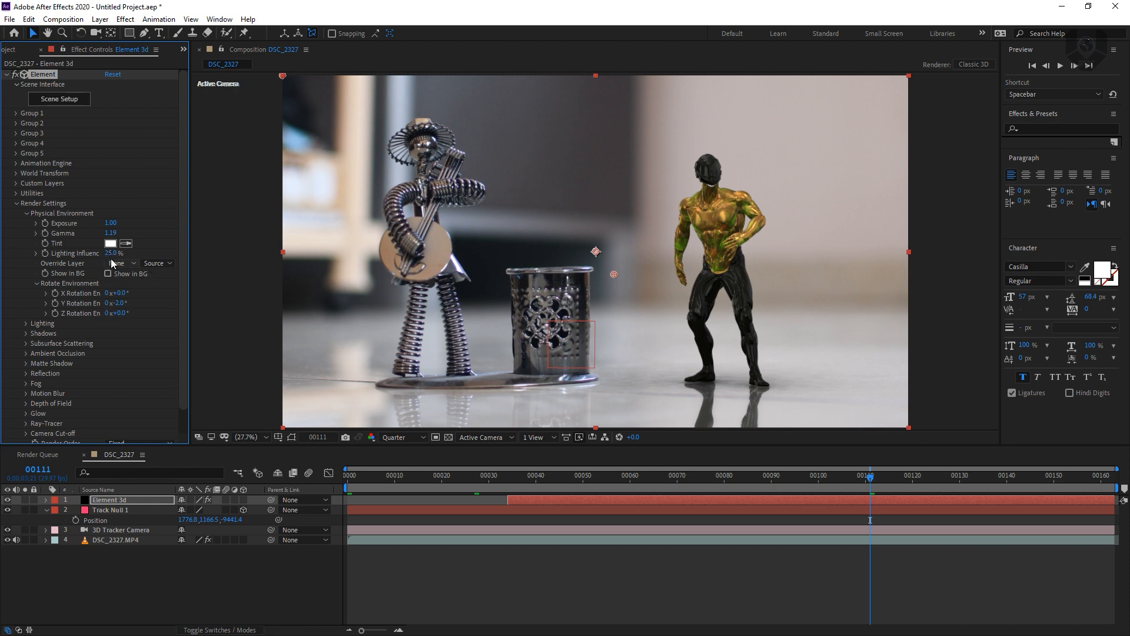
# Set the Physical Environment's Lighting Influence to 0.0% and its Exposure to 1.21
pyautogui.moveTo(111, 253); pyautogui.dragTo(76, 256)
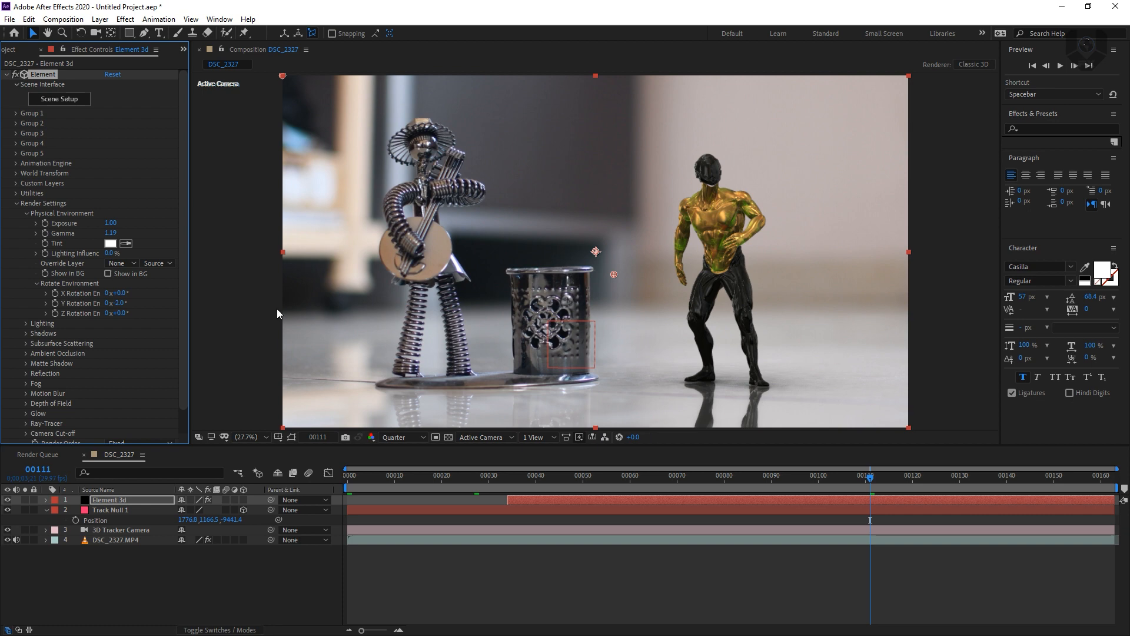
pyautogui.moveTo(107, 224); pyautogui.dragTo(120, 223)
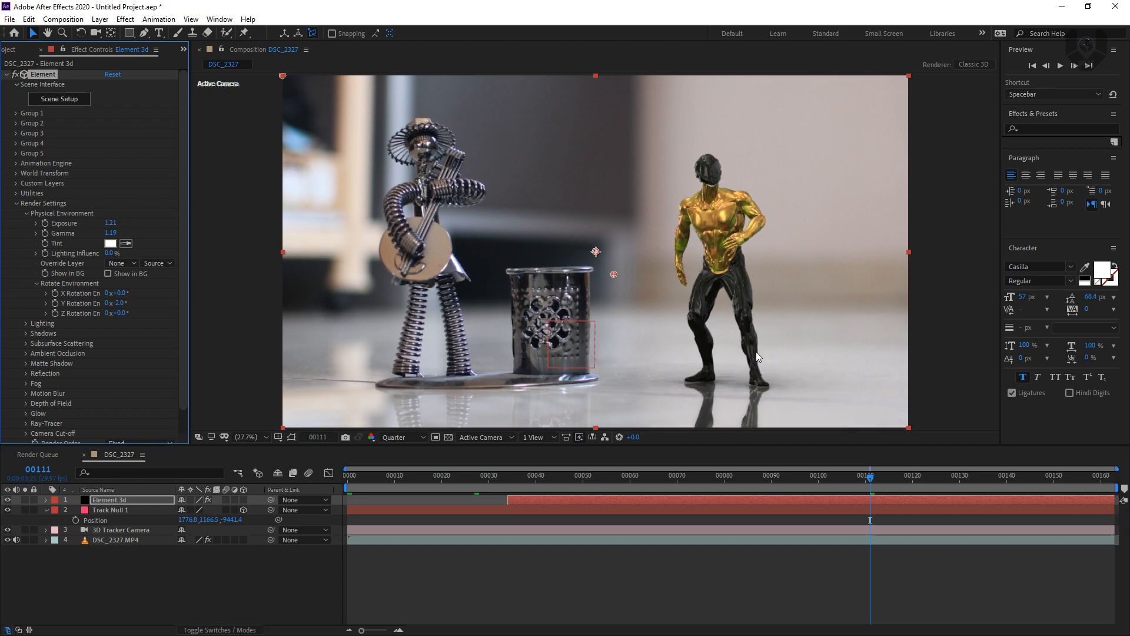
pyautogui.click(26, 213)
# Set Add Lighting to Basic in Element's Lighting render settings
pyautogui.click(26, 223)
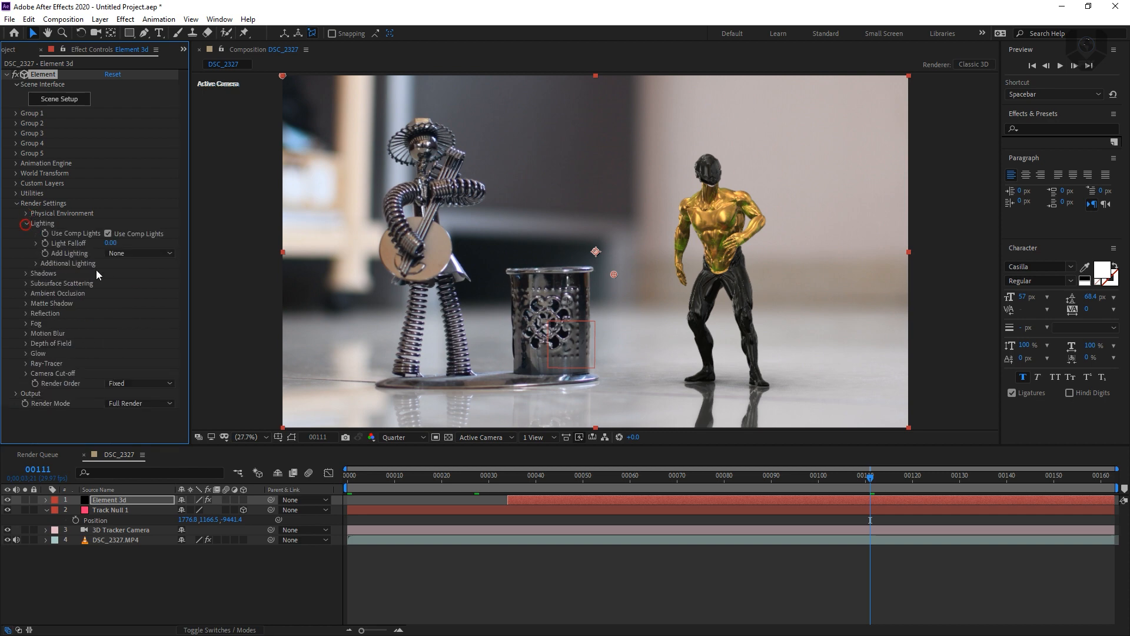
pyautogui.click(127, 254)
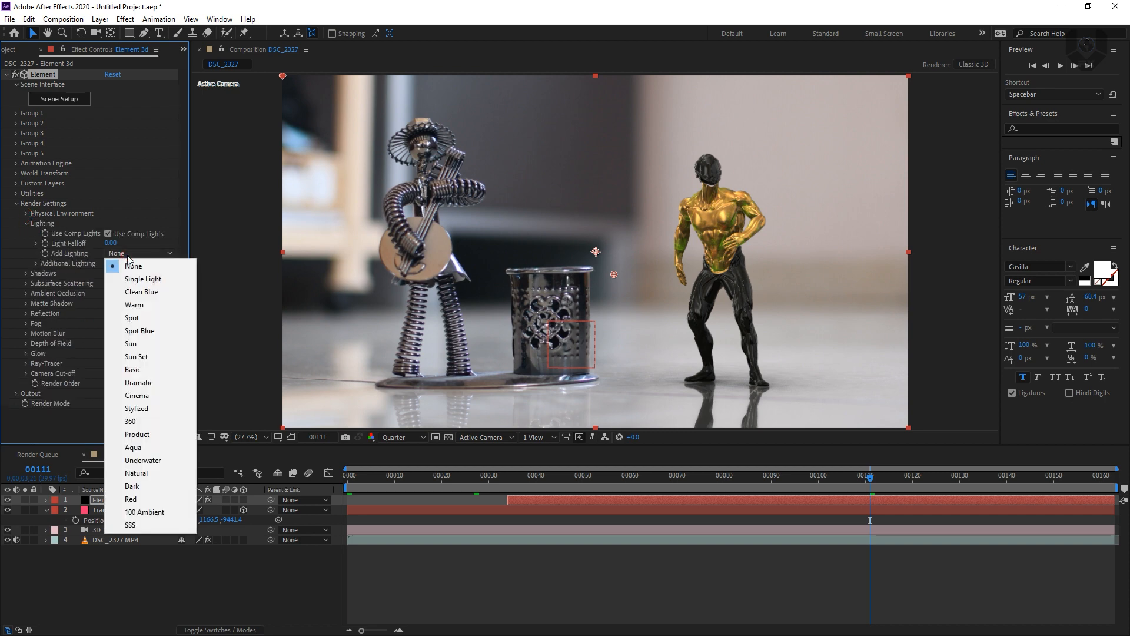
pyautogui.click(149, 371)
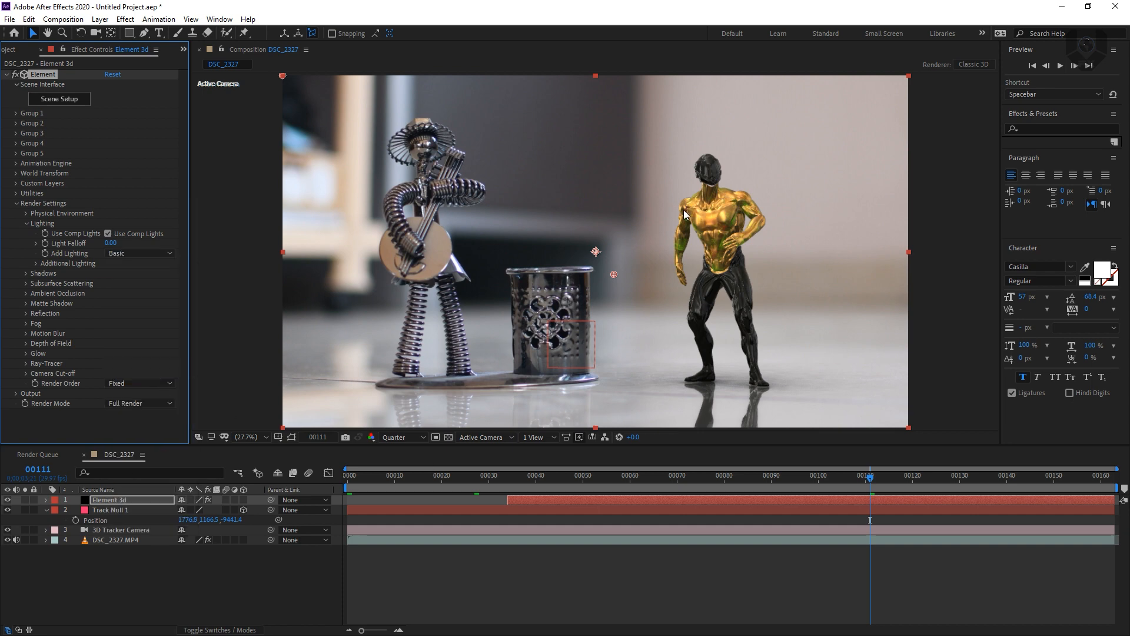
pyautogui.click(25, 223)
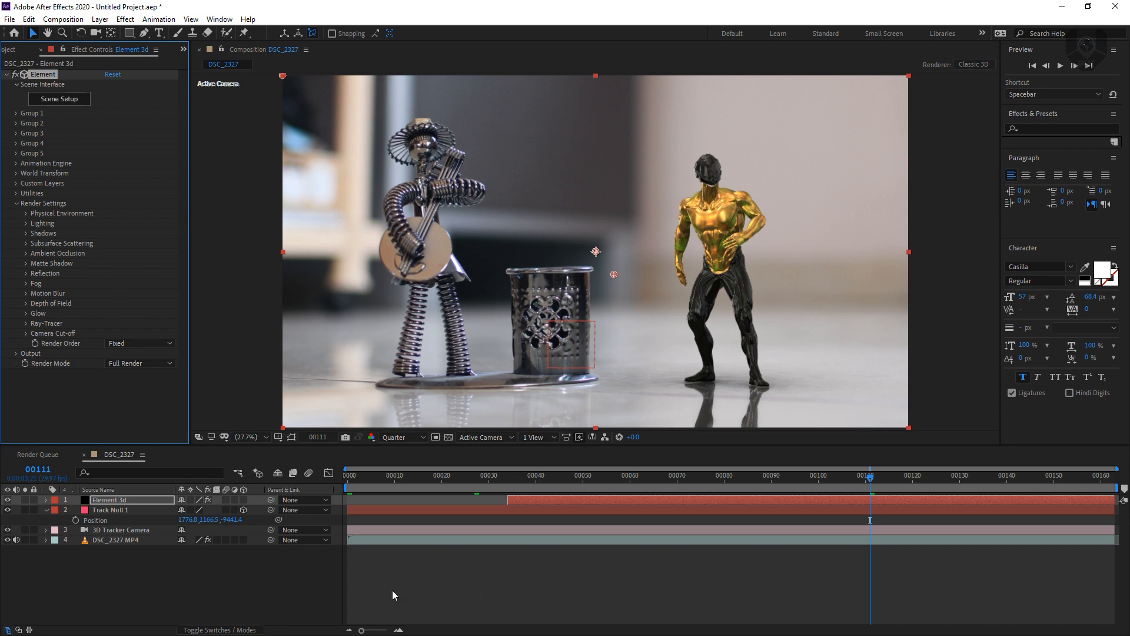
# Enable Depth of Field on the 3D Tracker Camera and set its Focus Distance to 1923.3 pixels and Aperture to 134.3 pixels
pyautogui.scroll(1, 754, 324)
pyautogui.scroll(1, 790, 277)
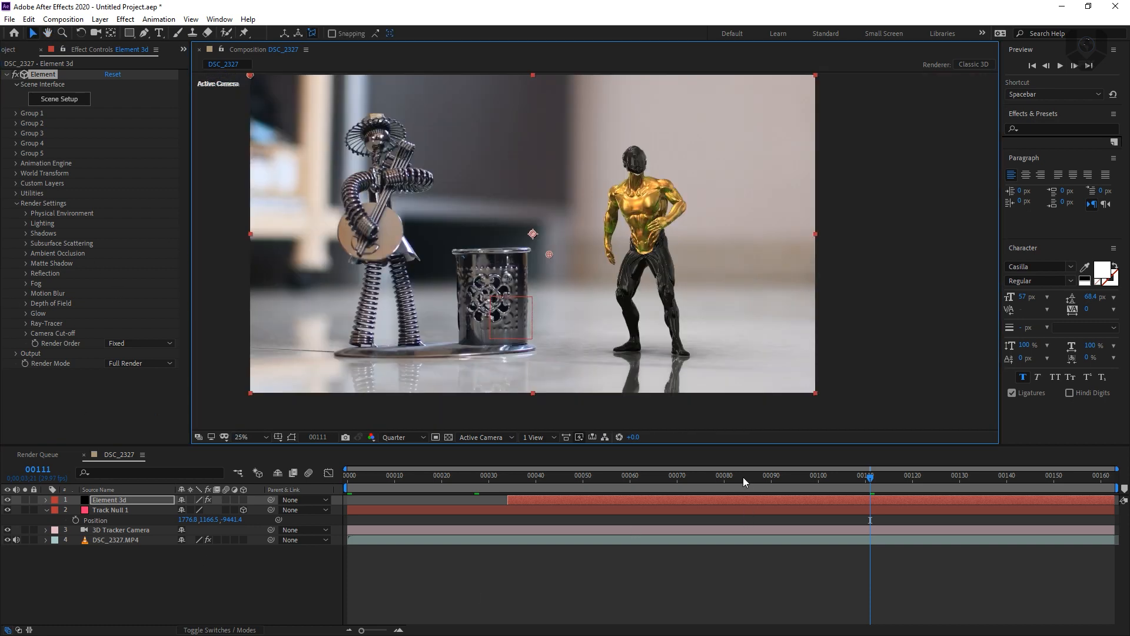
pyautogui.click(668, 477)
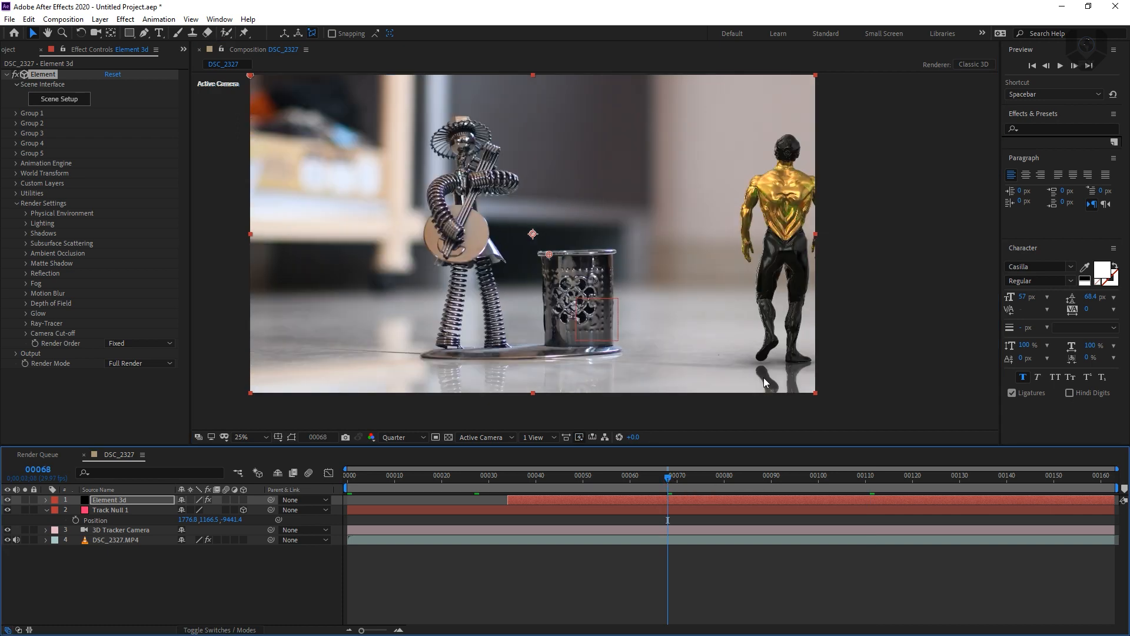
pyautogui.click(860, 479)
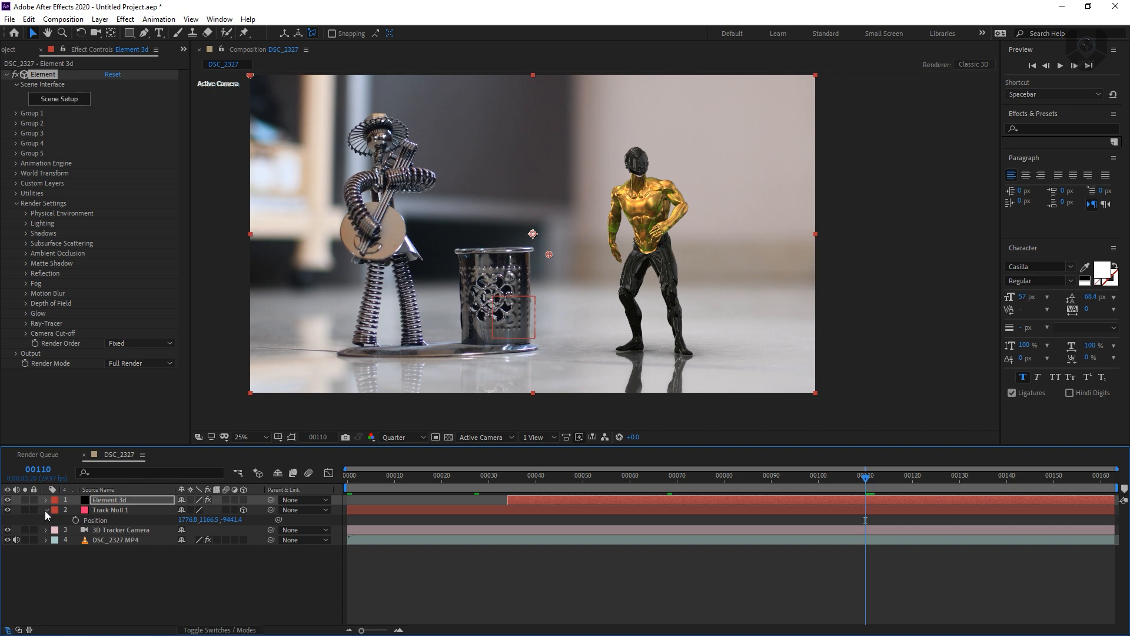
pyautogui.click(46, 529)
pyautogui.click(56, 549)
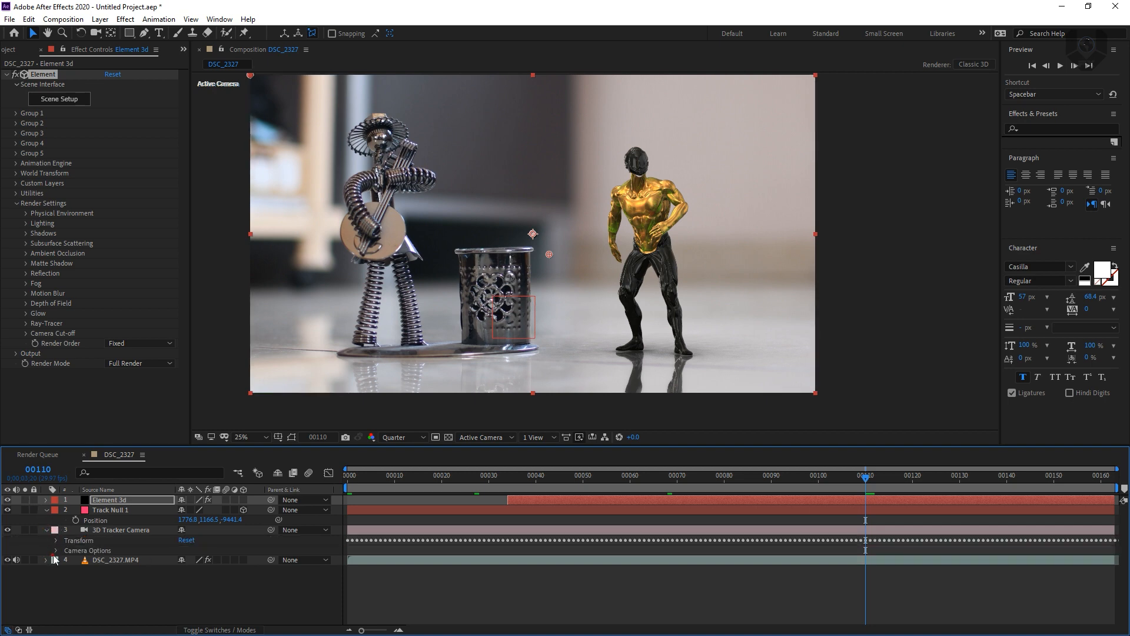
pyautogui.scroll(-2, 85, 552)
pyautogui.click(183, 520)
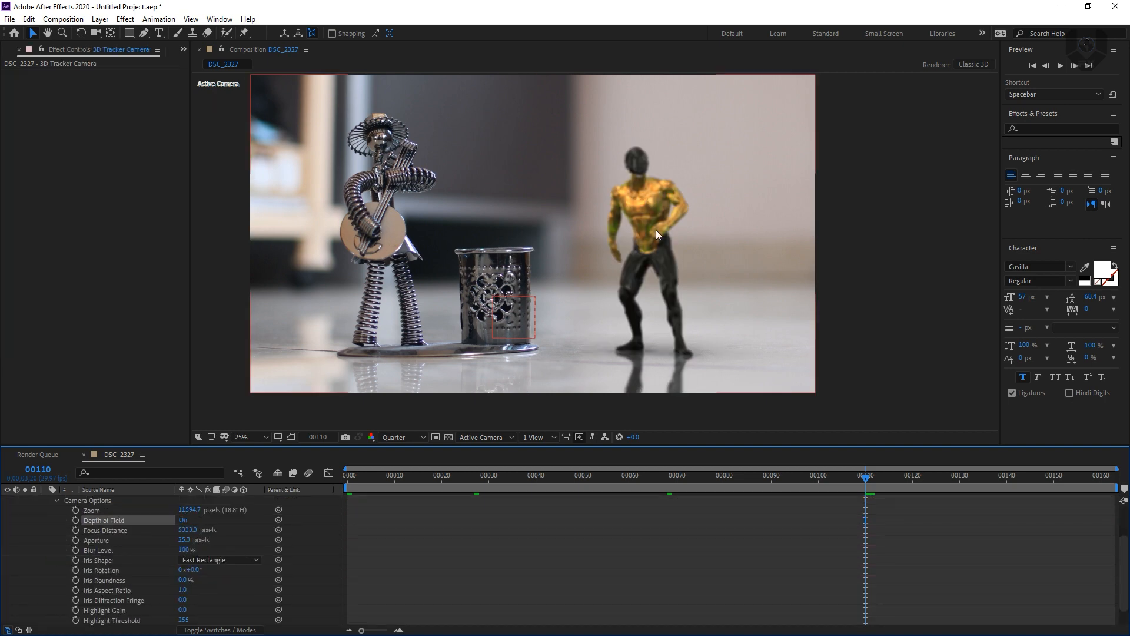
pyautogui.scroll(2, 662, 215)
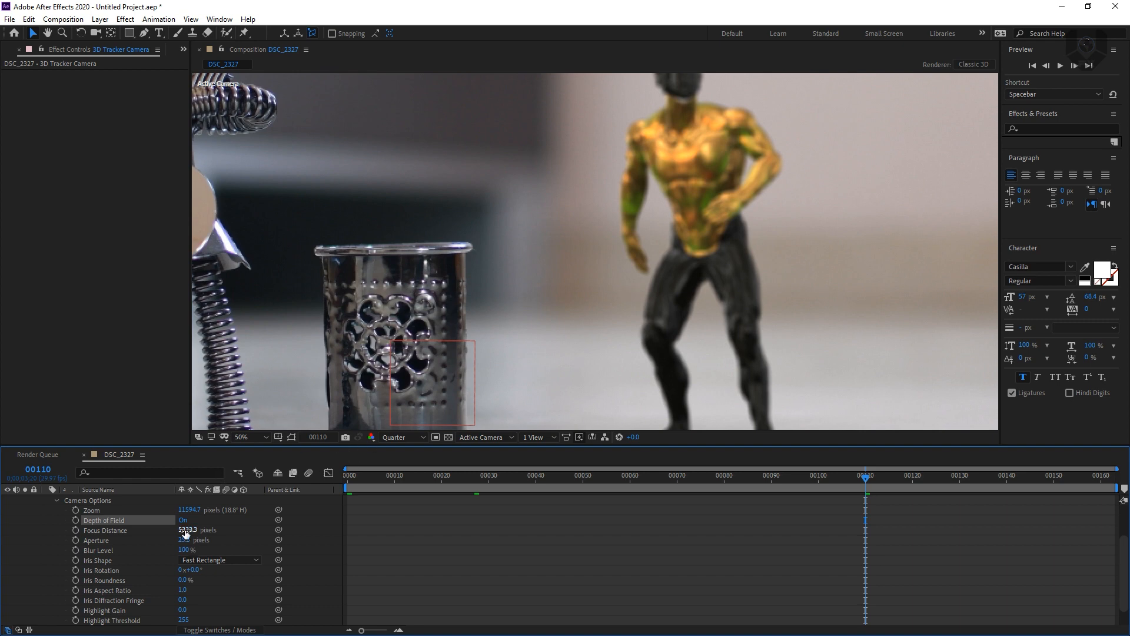
pyautogui.moveTo(187, 530); pyautogui.dragTo(269, 512)
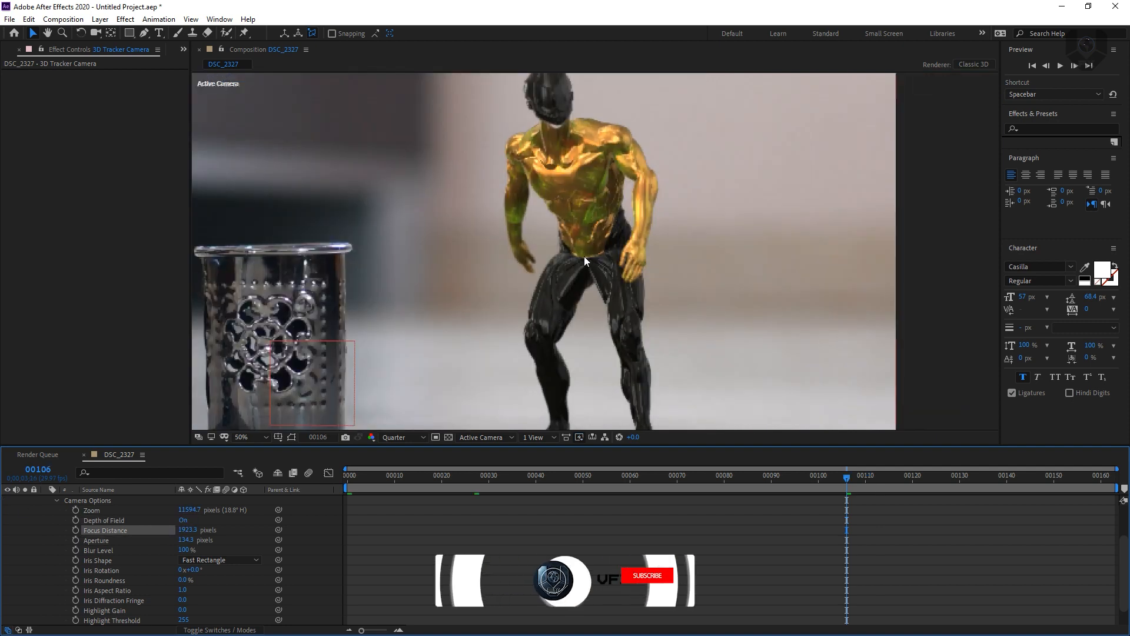
# Examine the character's focus against the footage at frames 73, 107 and 132, and collapse the camera layer's properties
pyautogui.click(691, 482)
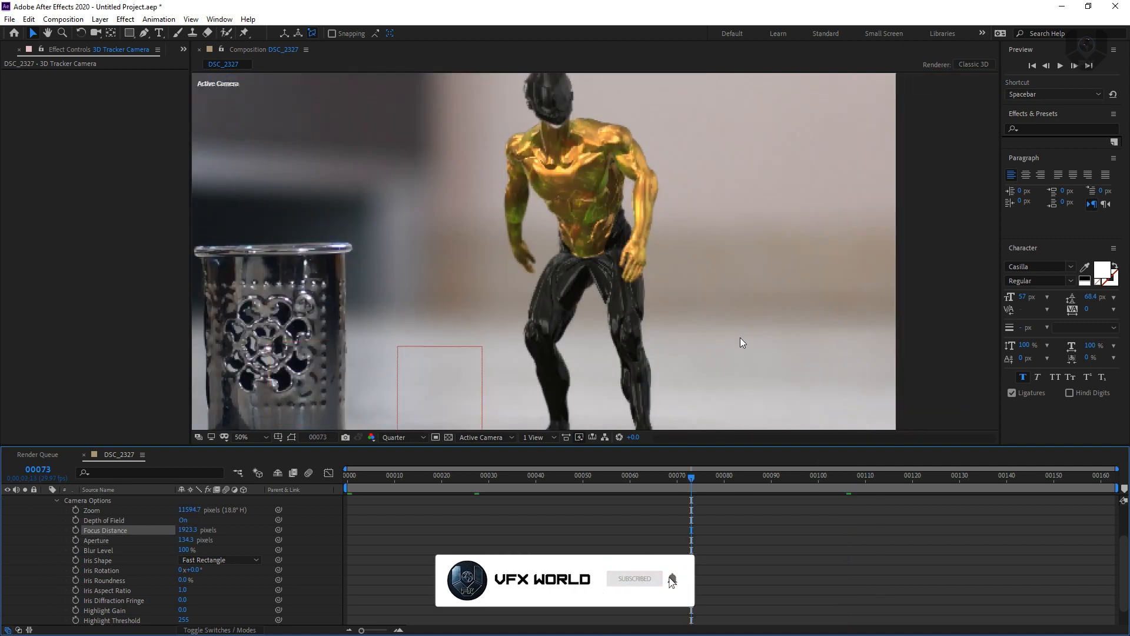
pyautogui.click(850, 480)
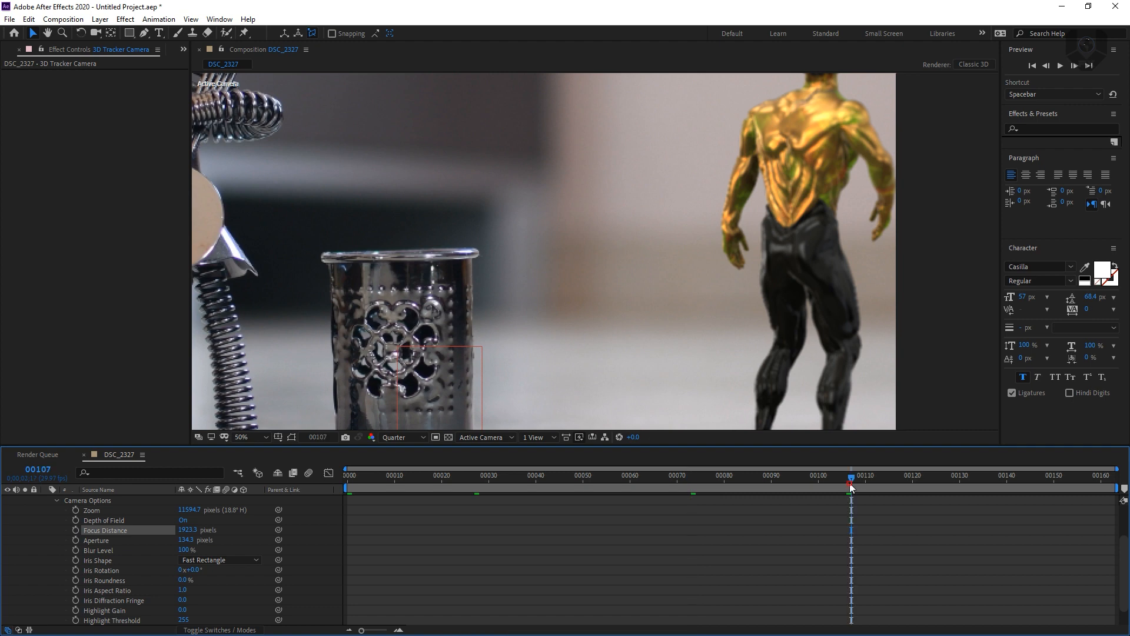
pyautogui.scroll(-2, 738, 285)
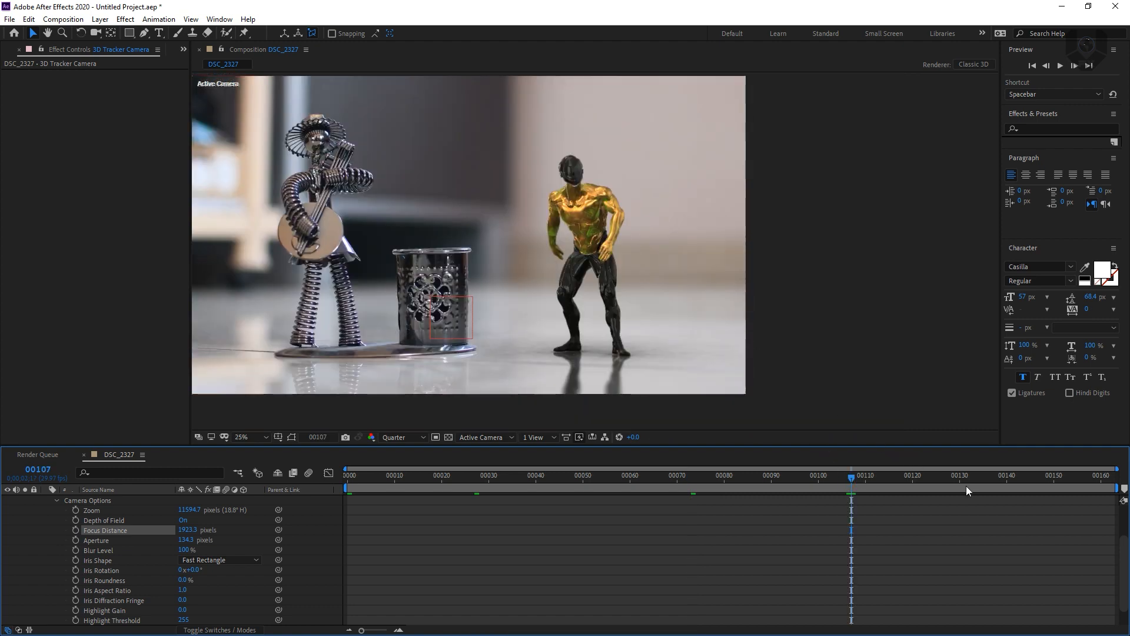
pyautogui.click(967, 486)
pyautogui.scroll(2, 40, 562)
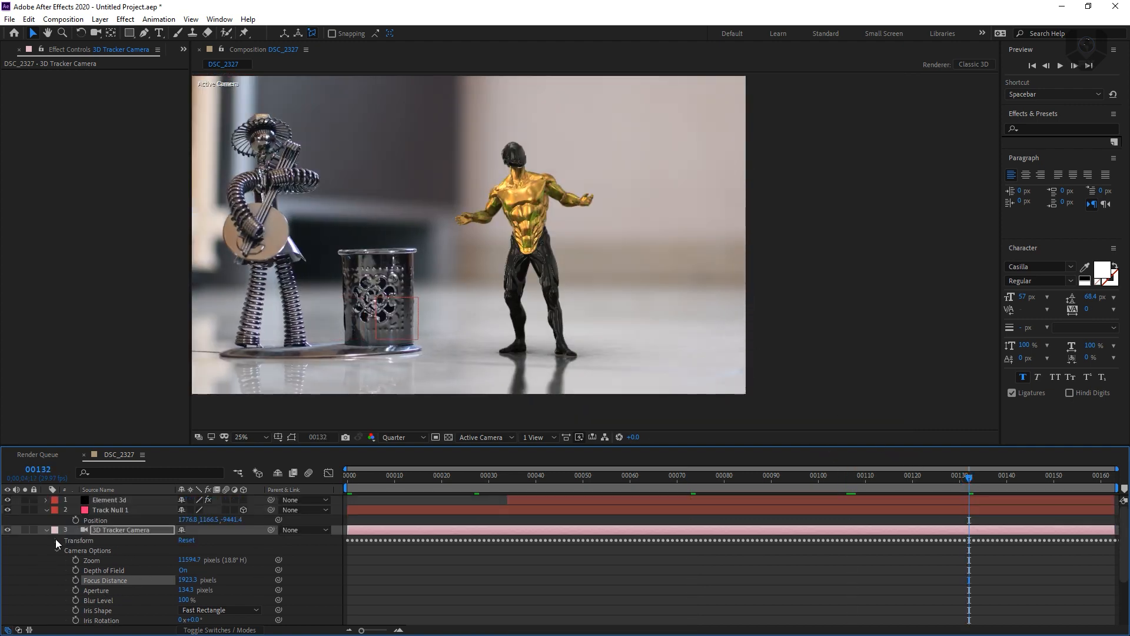
pyautogui.click(46, 530)
pyautogui.press('h')
pyautogui.moveTo(417, 306); pyautogui.dragTo(575, 321)
pyautogui.press('v')
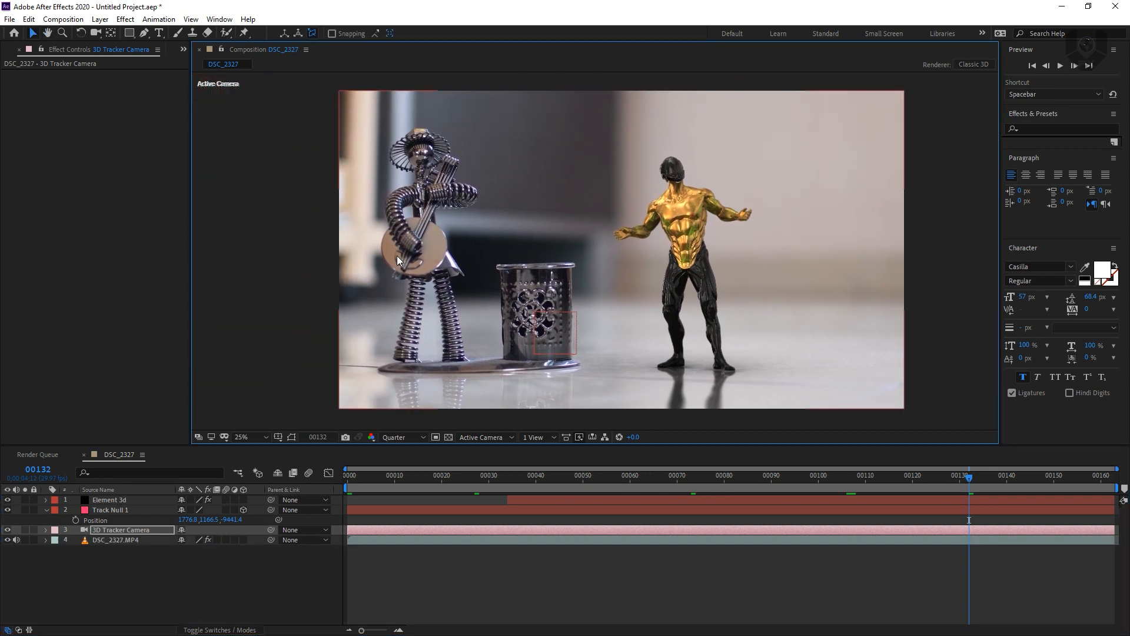